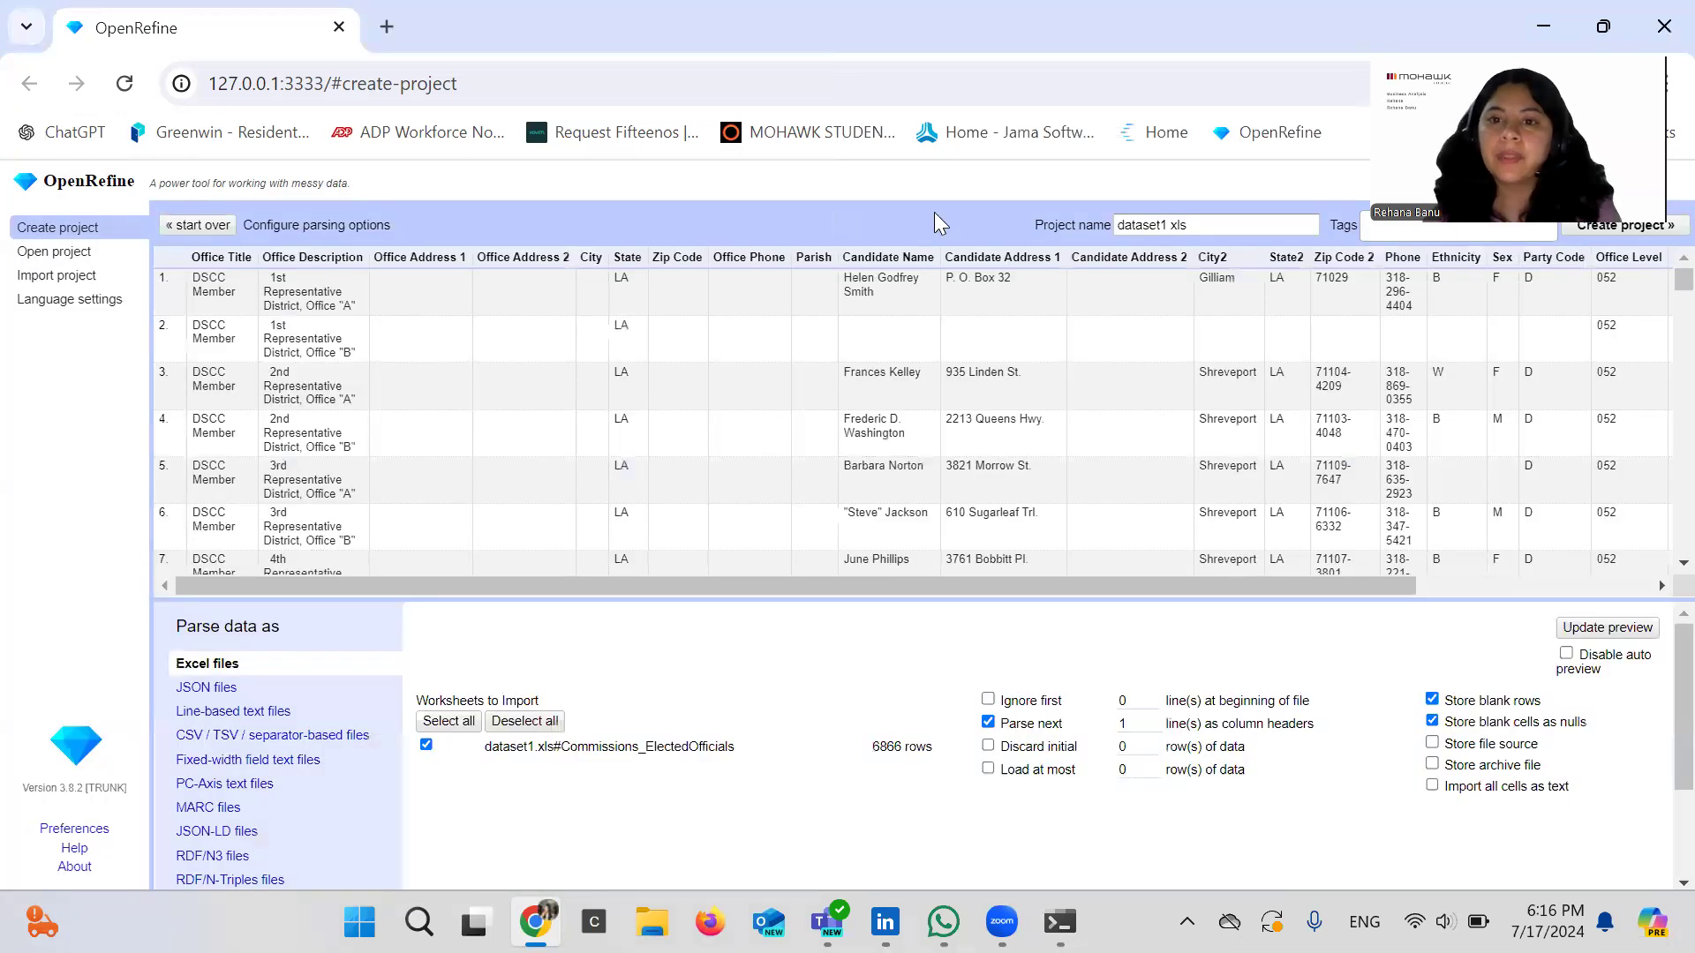
Step: Shorten the project name to dataset1 and create the project from the parsed Excel data
{"action": "left_click", "coordinate": [1221, 224]}
{"action": "key", "text": "BackSpace"}
{"action": "key", "text": "BackSpace"}
{"action": "key", "text": "BackSpace"}
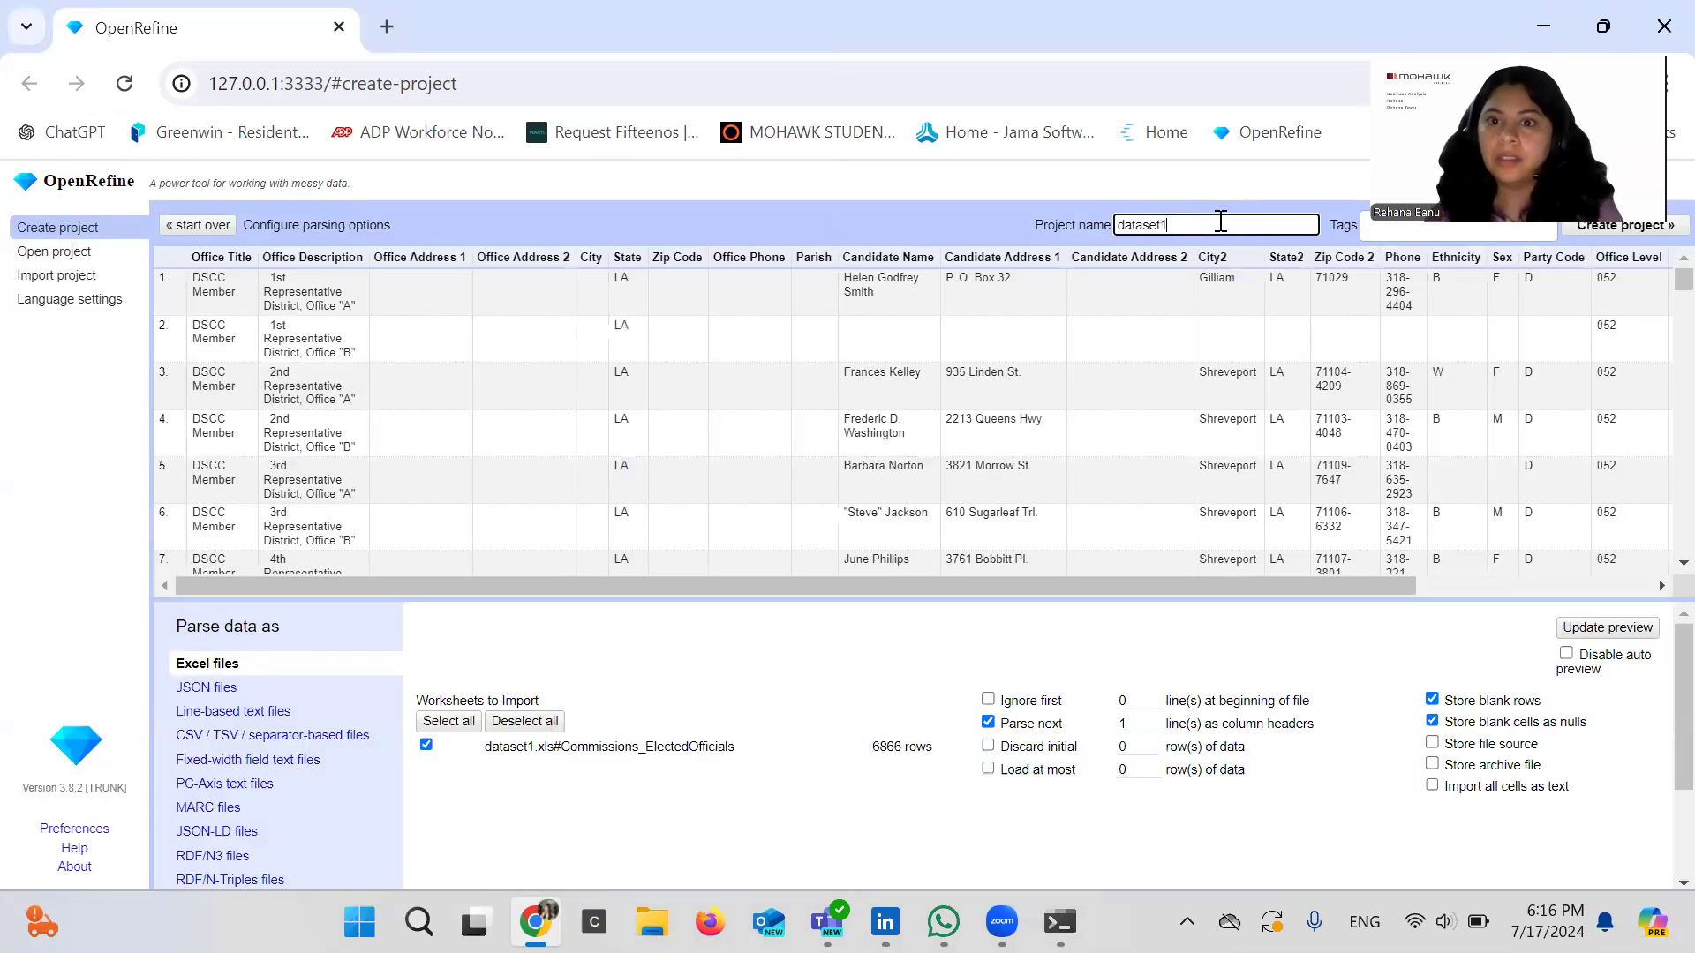
{"action": "left_click", "coordinate": [1221, 224]}
{"action": "left_click", "coordinate": [1238, 279]}
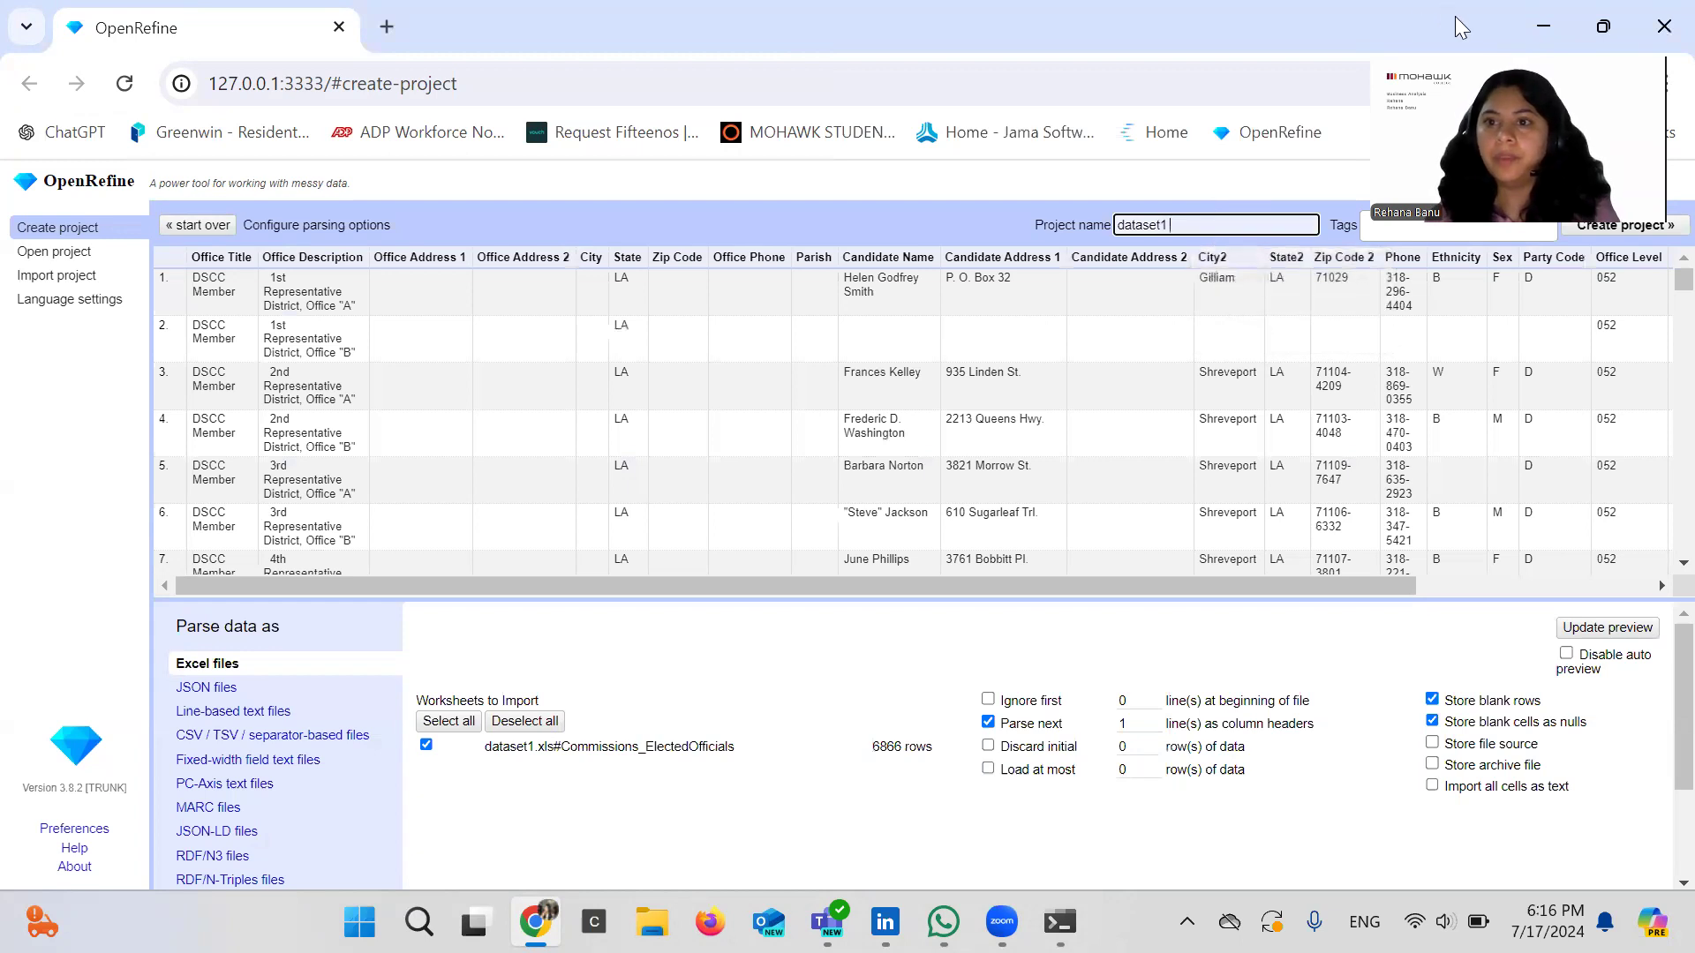
{"action": "left_click", "coordinate": [1622, 226]}
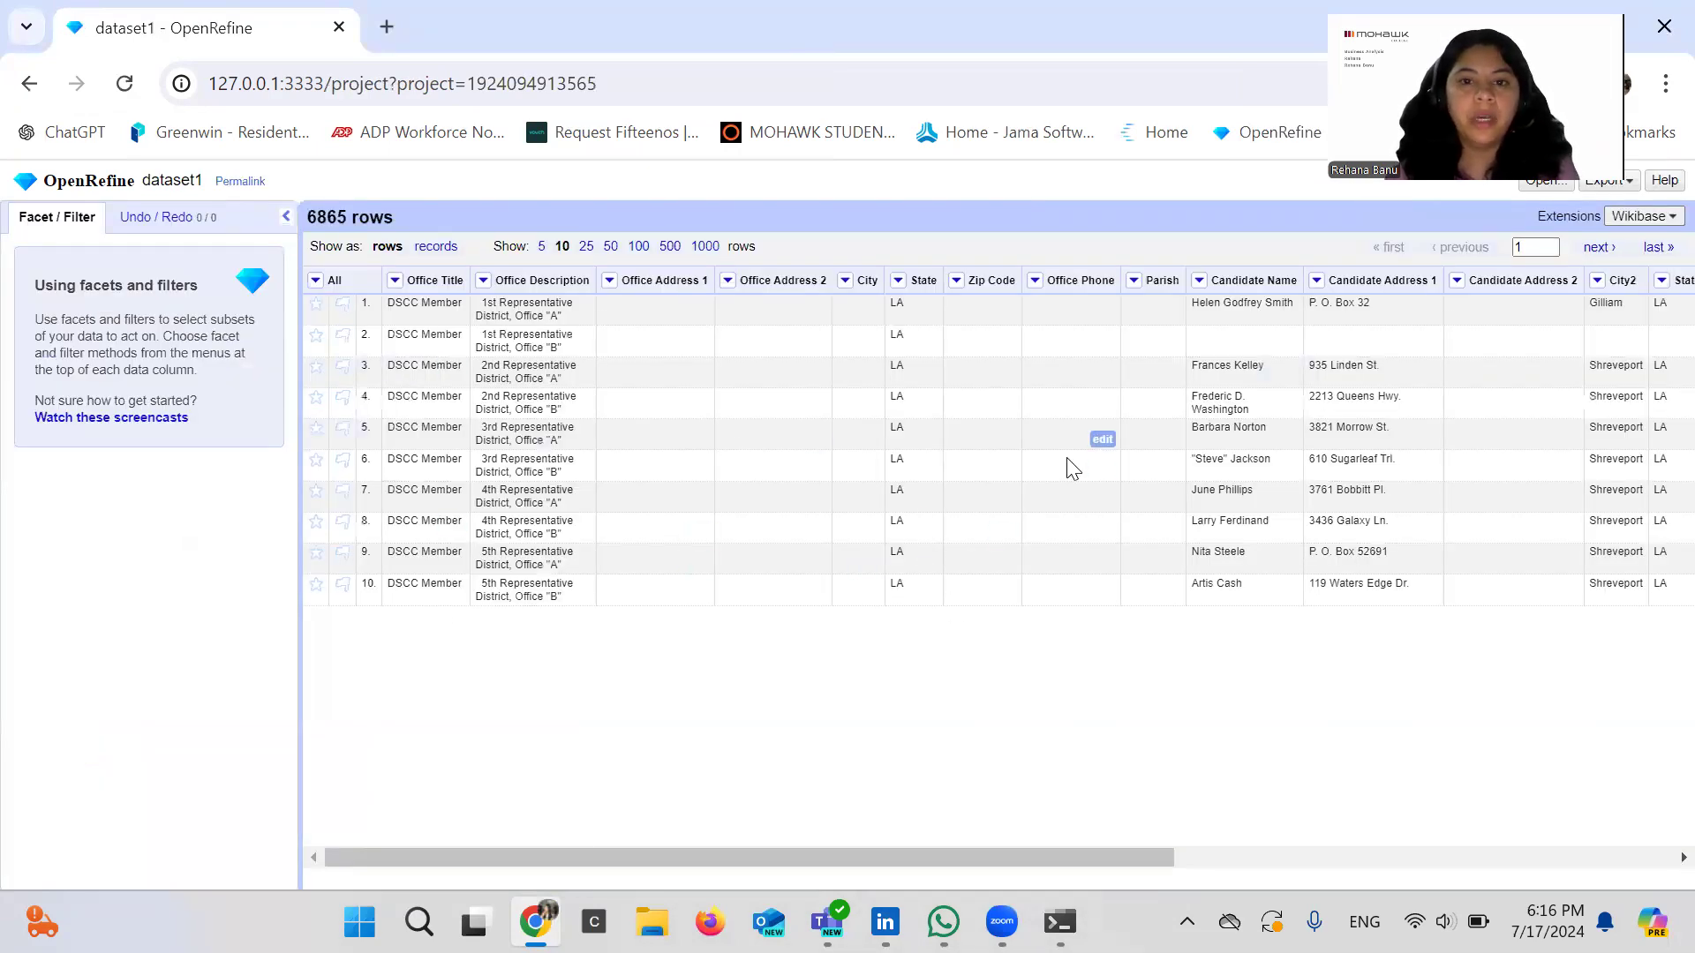
Step: Open a text facet on the Commissioned Date column and look through its list of values
{"action": "scroll", "coordinate": [1067, 461], "scroll_direction": "right", "scroll_amount": 3}
{"action": "scroll", "coordinate": [1067, 458], "scroll_direction": "right", "scroll_amount": 5}
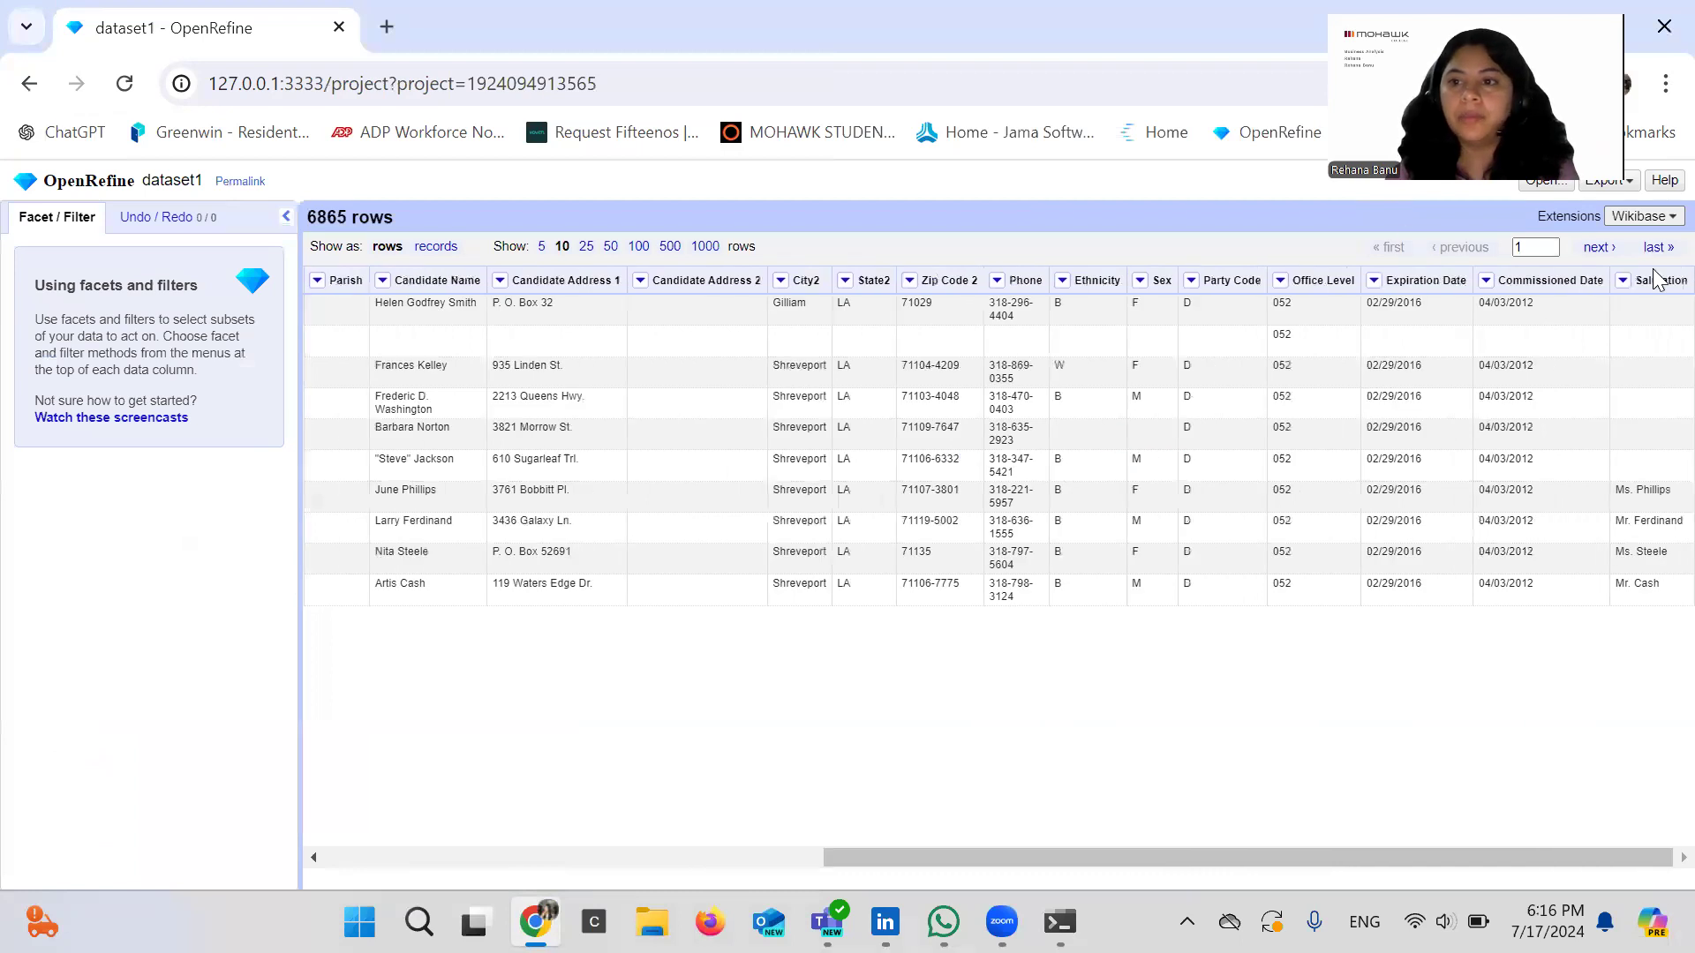
{"action": "left_click", "coordinate": [1487, 280]}
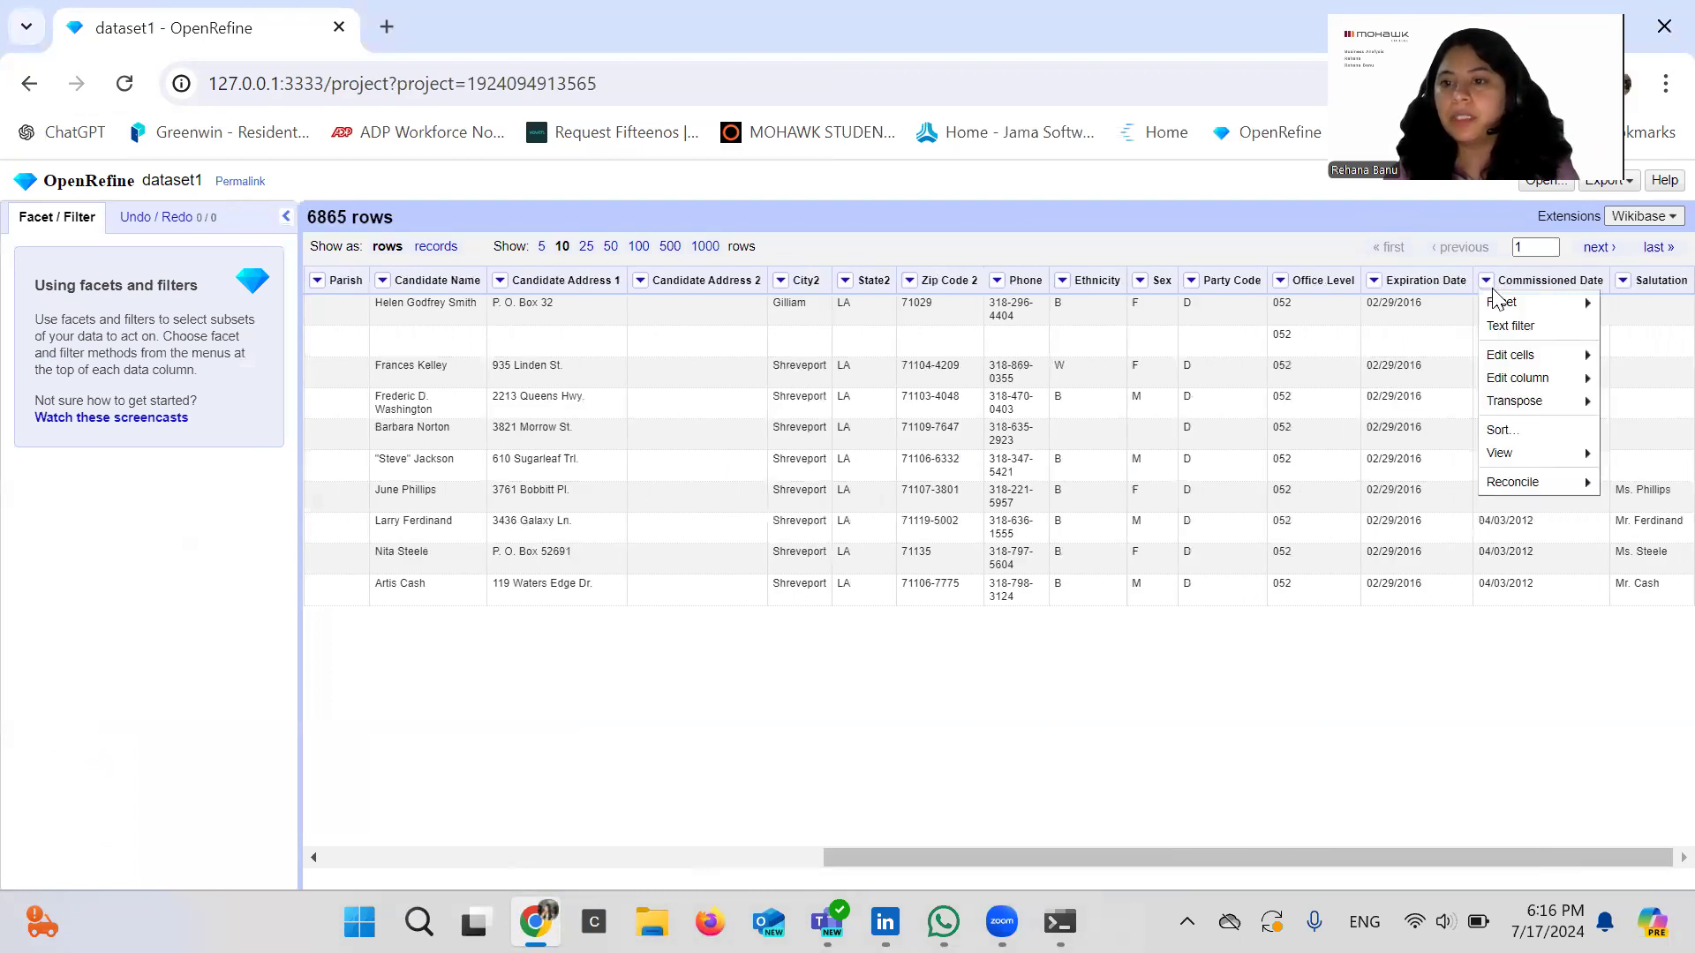
{"action": "mouse_move", "coordinate": [1500, 305]}
{"action": "left_click", "coordinate": [1341, 305]}
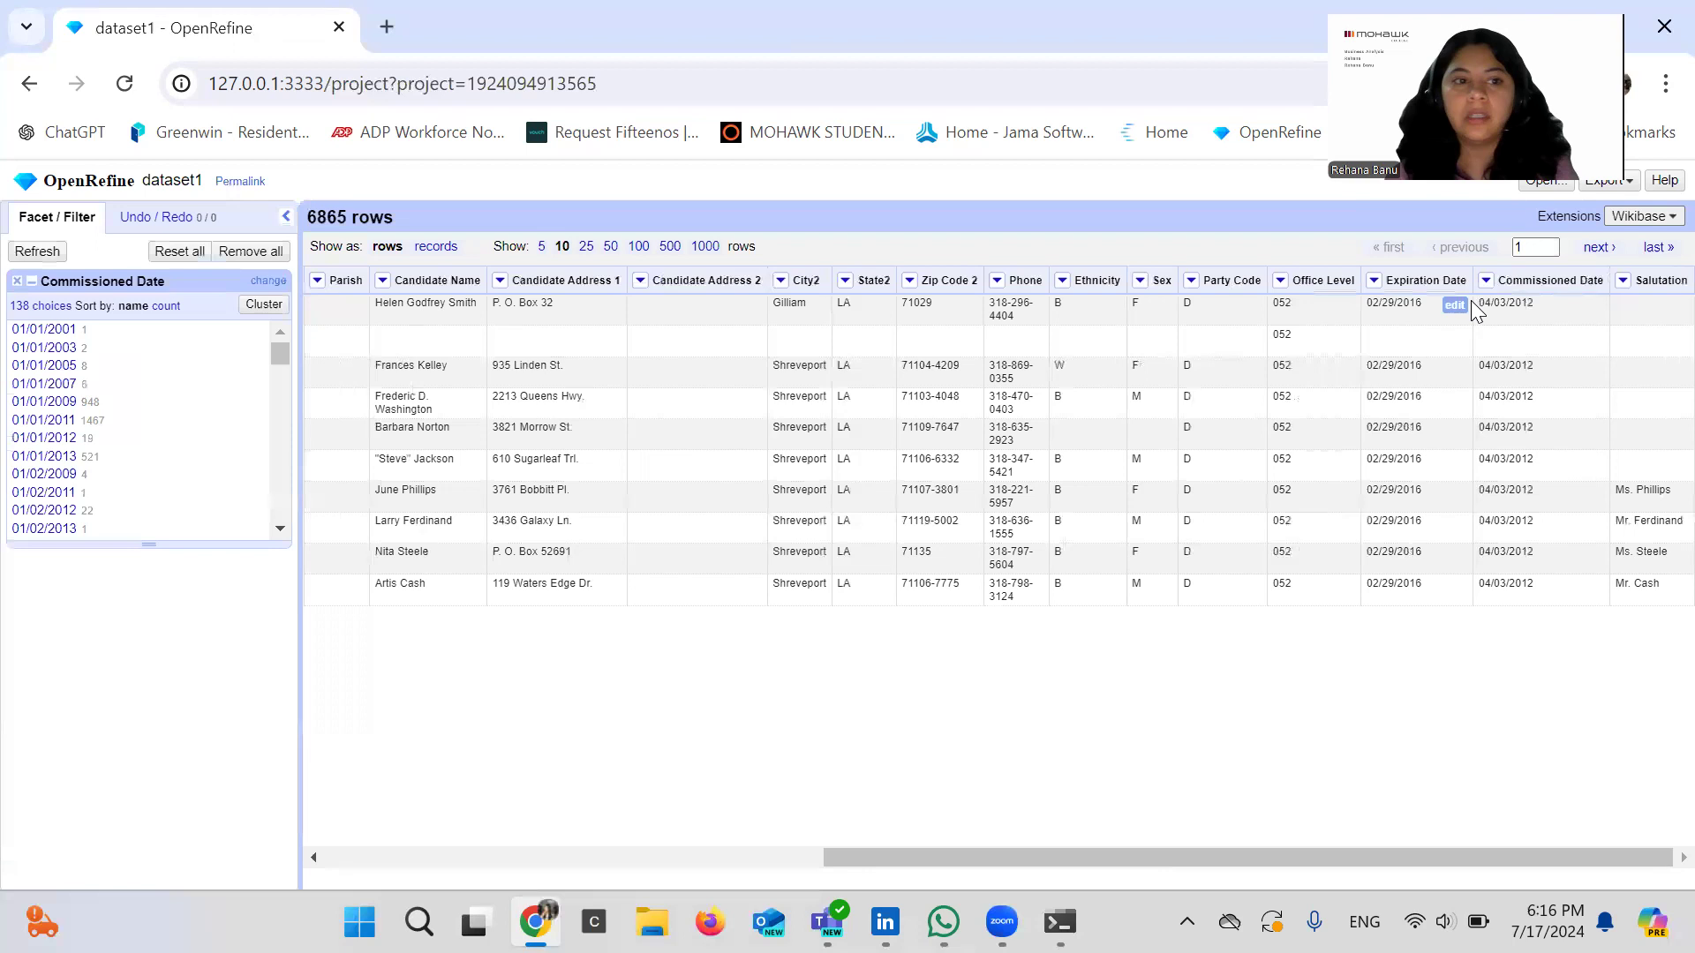
{"action": "left_click_drag", "start_coordinate": [284, 348], "coordinate": [281, 521]}
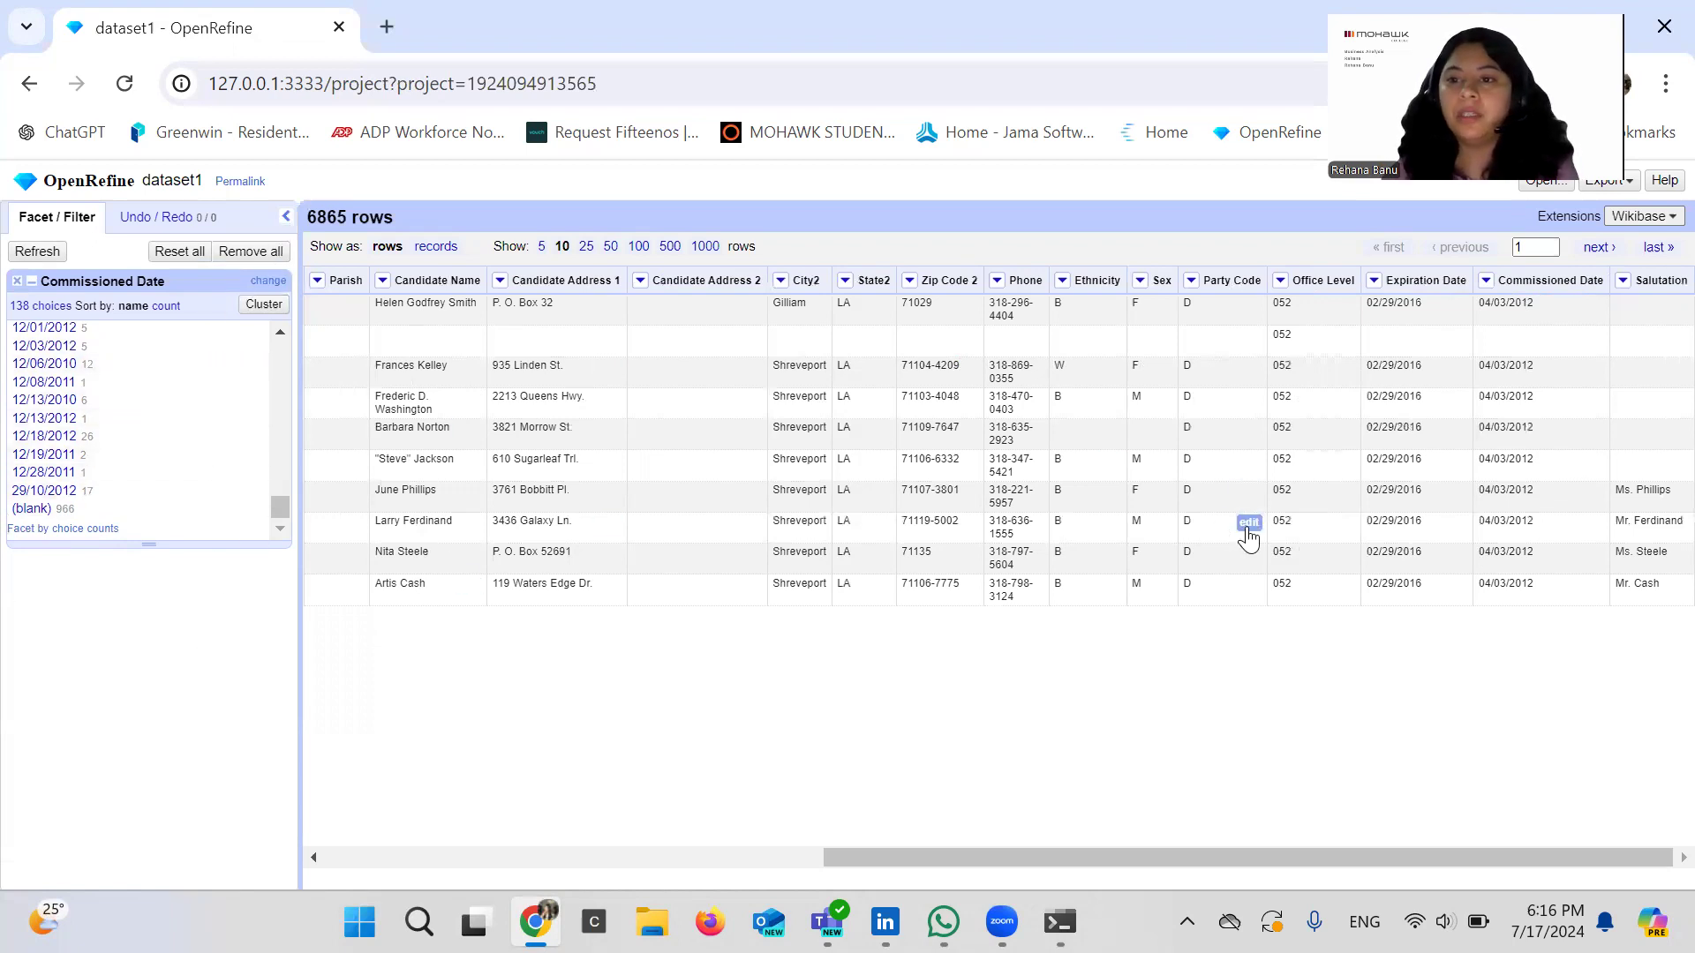
Step: Convert the Commissioned Date column's cells to dates with the common transform and close its facet
{"action": "left_click", "coordinate": [1486, 283]}
{"action": "mouse_move", "coordinate": [1501, 360]}
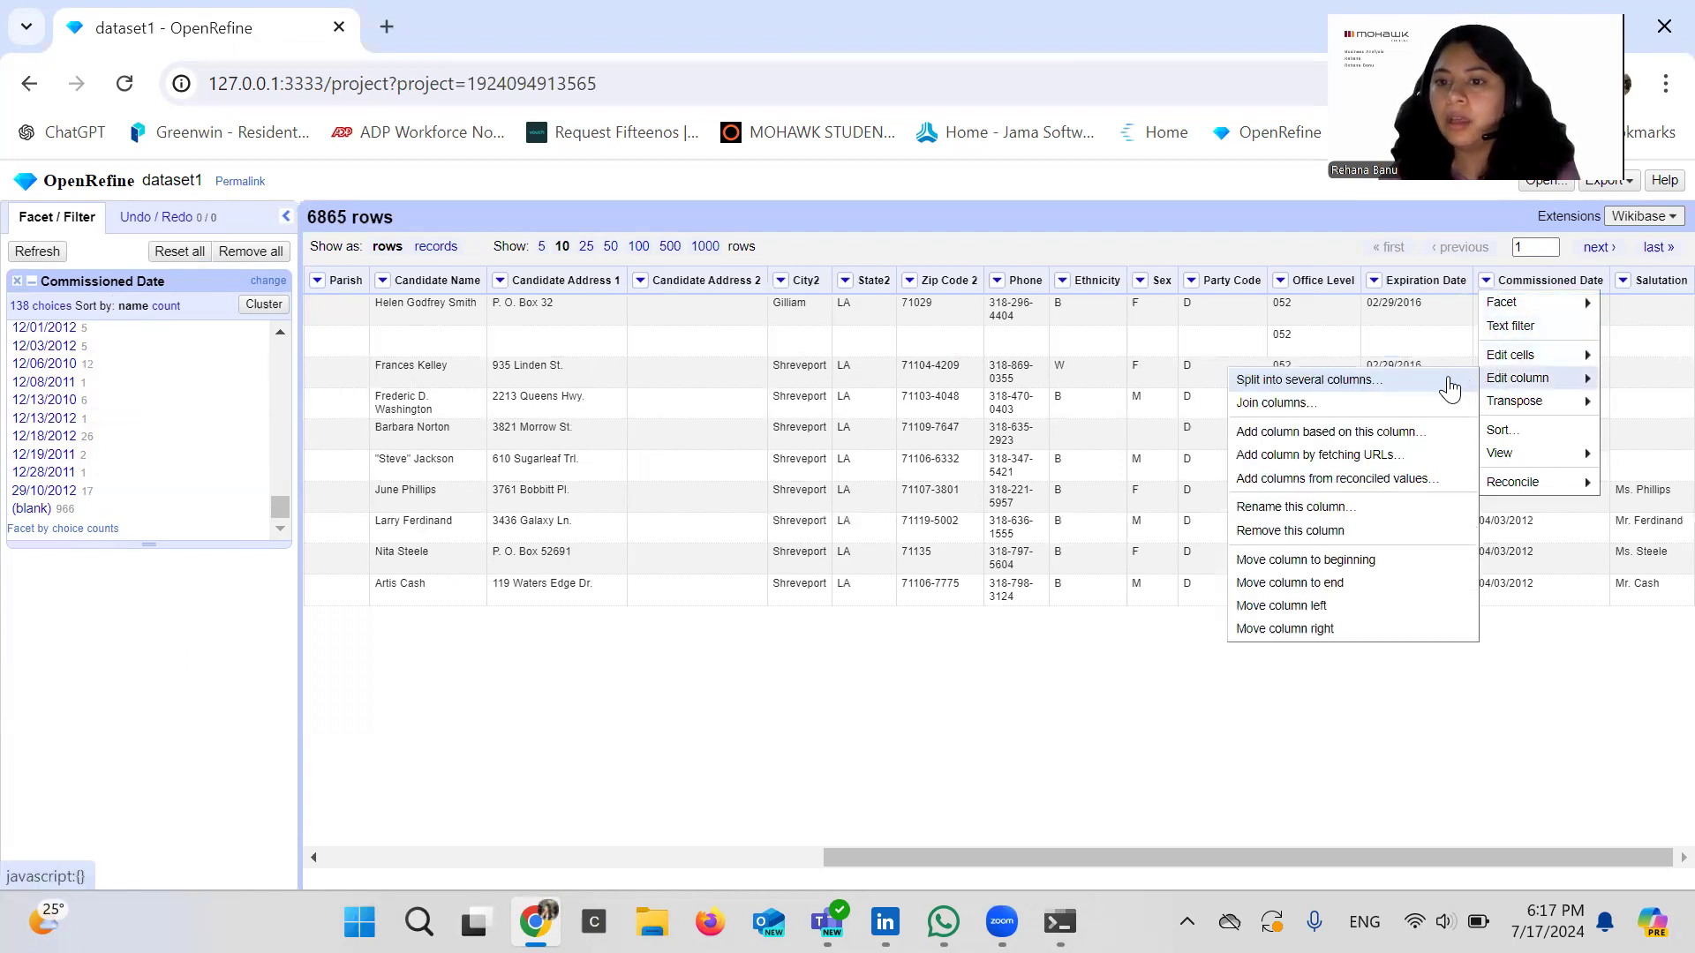
{"action": "mouse_move", "coordinate": [1449, 382]}
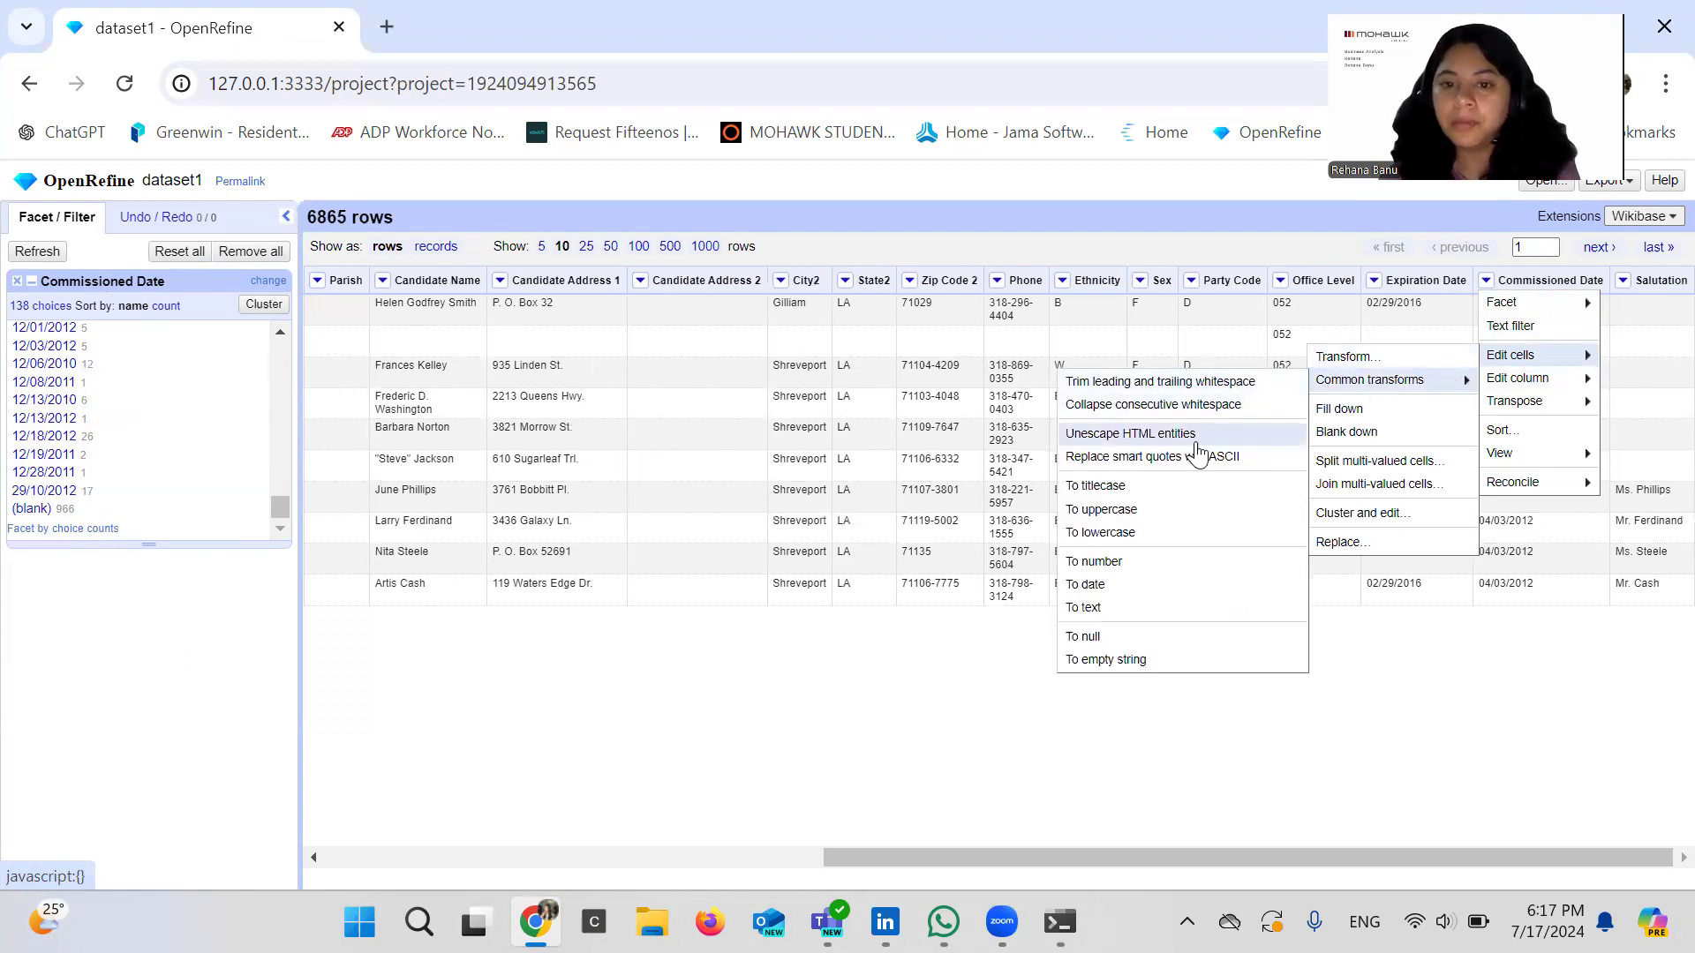
{"action": "left_click", "coordinate": [1159, 586]}
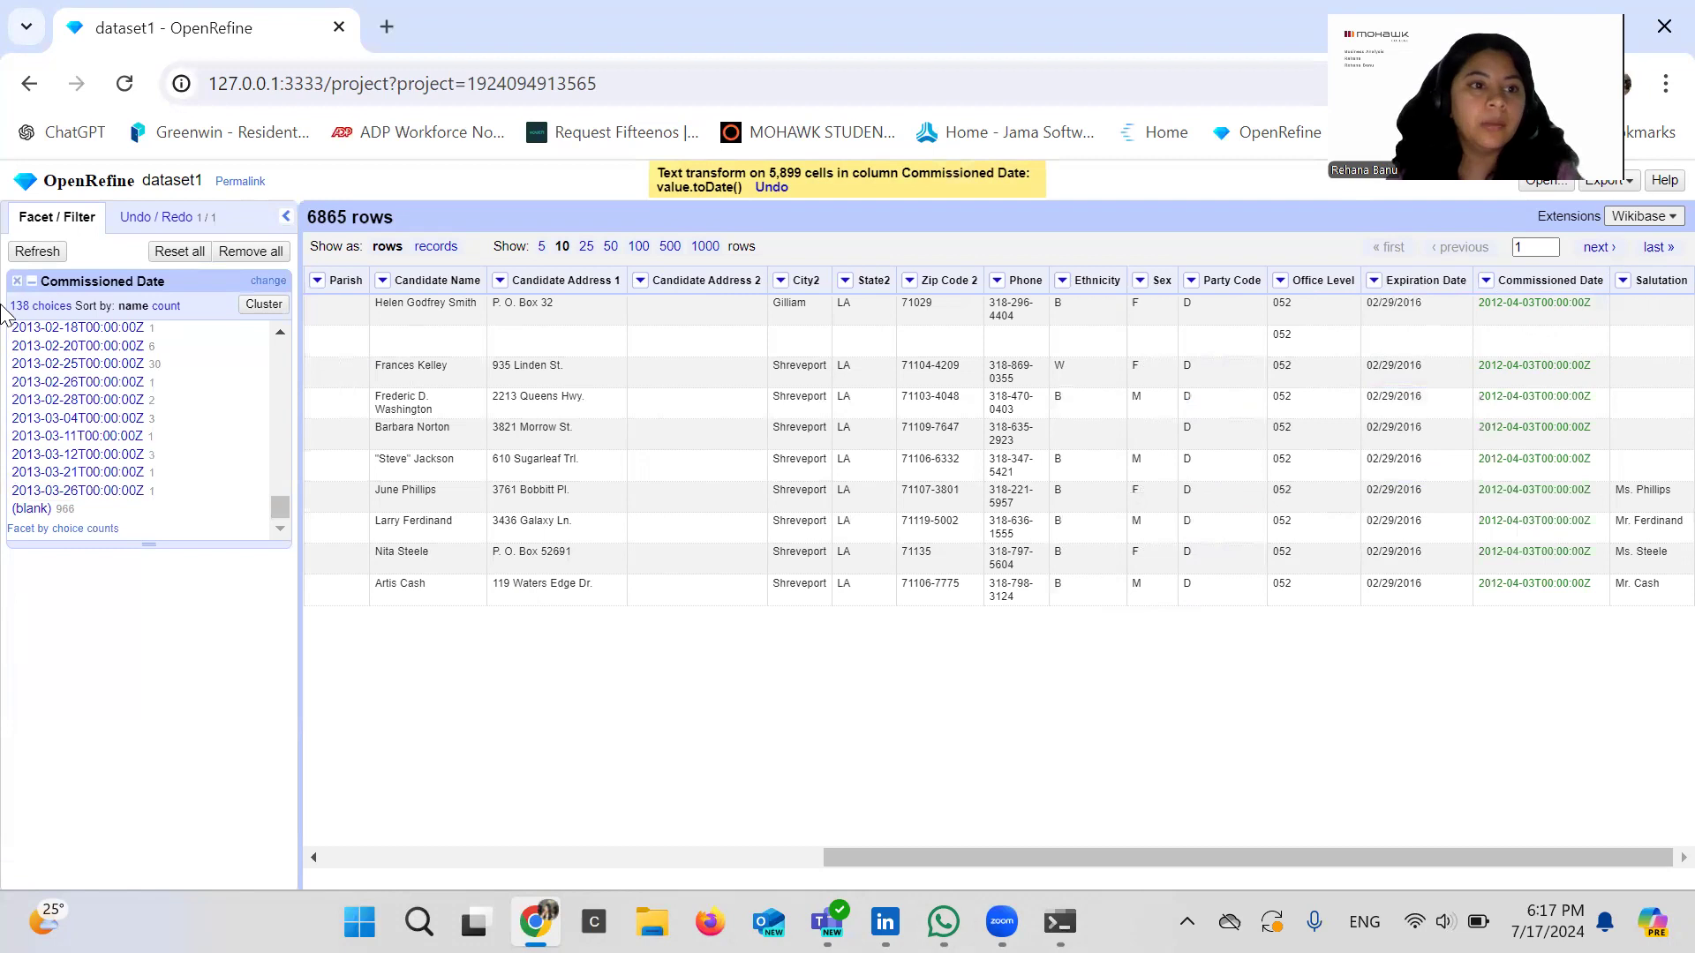
{"action": "left_click", "coordinate": [17, 280]}
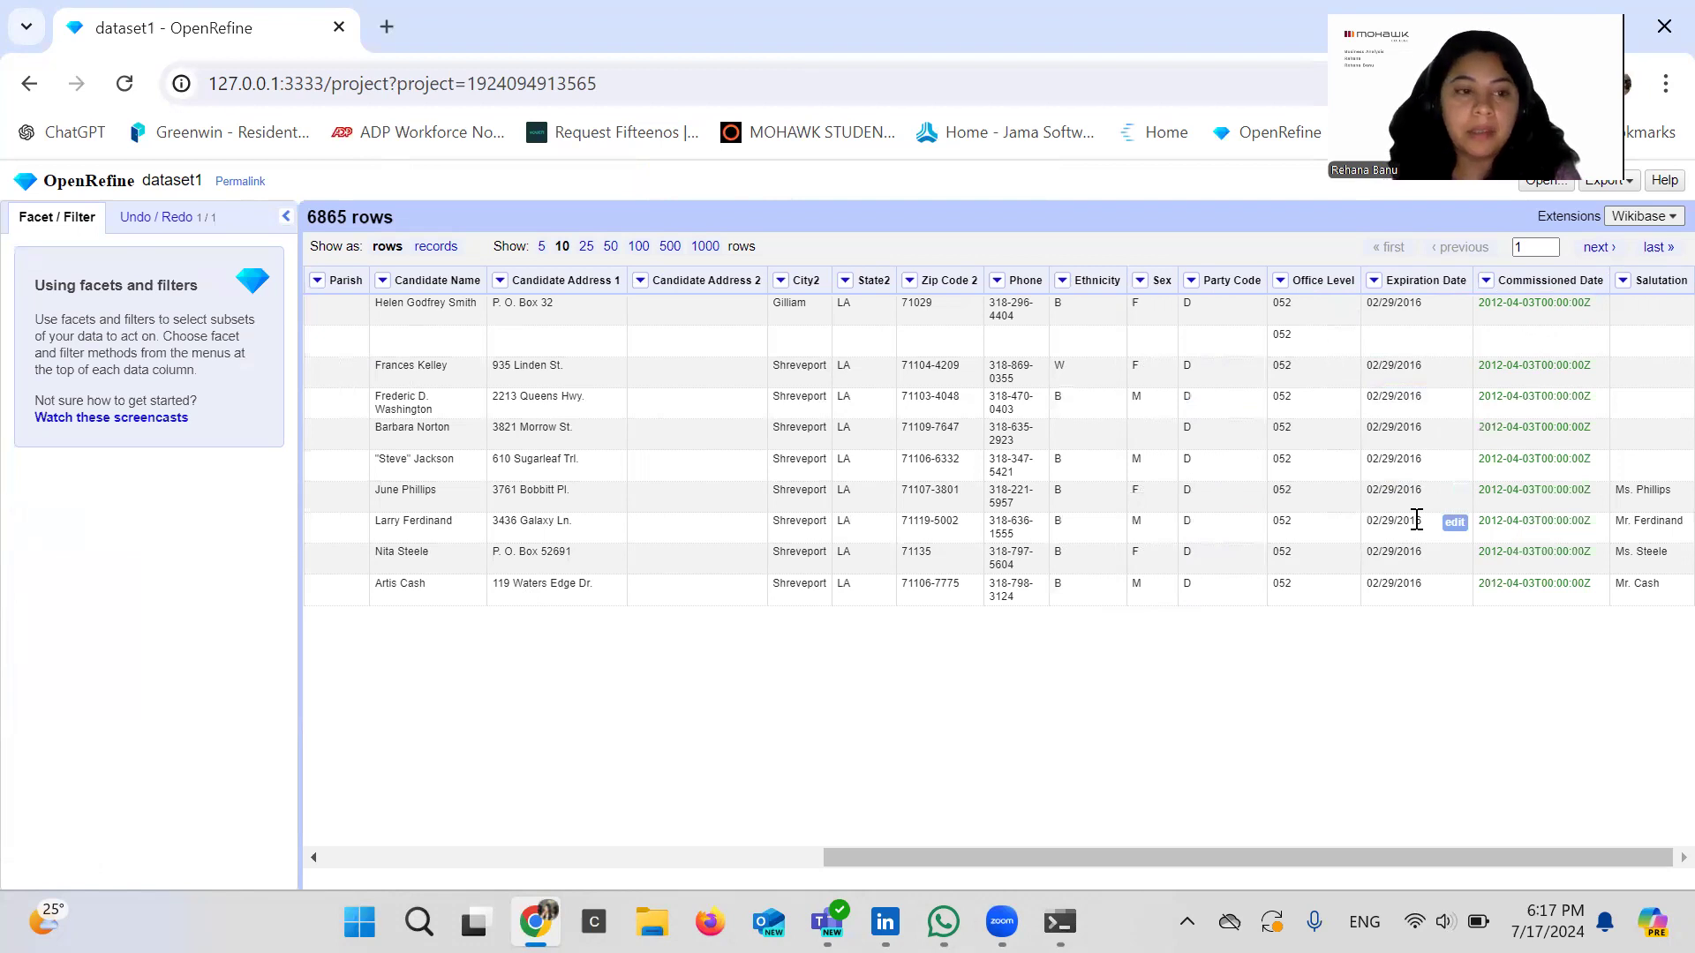
Step: Convert the Expiration Date column's cells to dates with the common transform
{"action": "left_click", "coordinate": [1374, 281]}
{"action": "left_click", "coordinate": [1374, 281]}
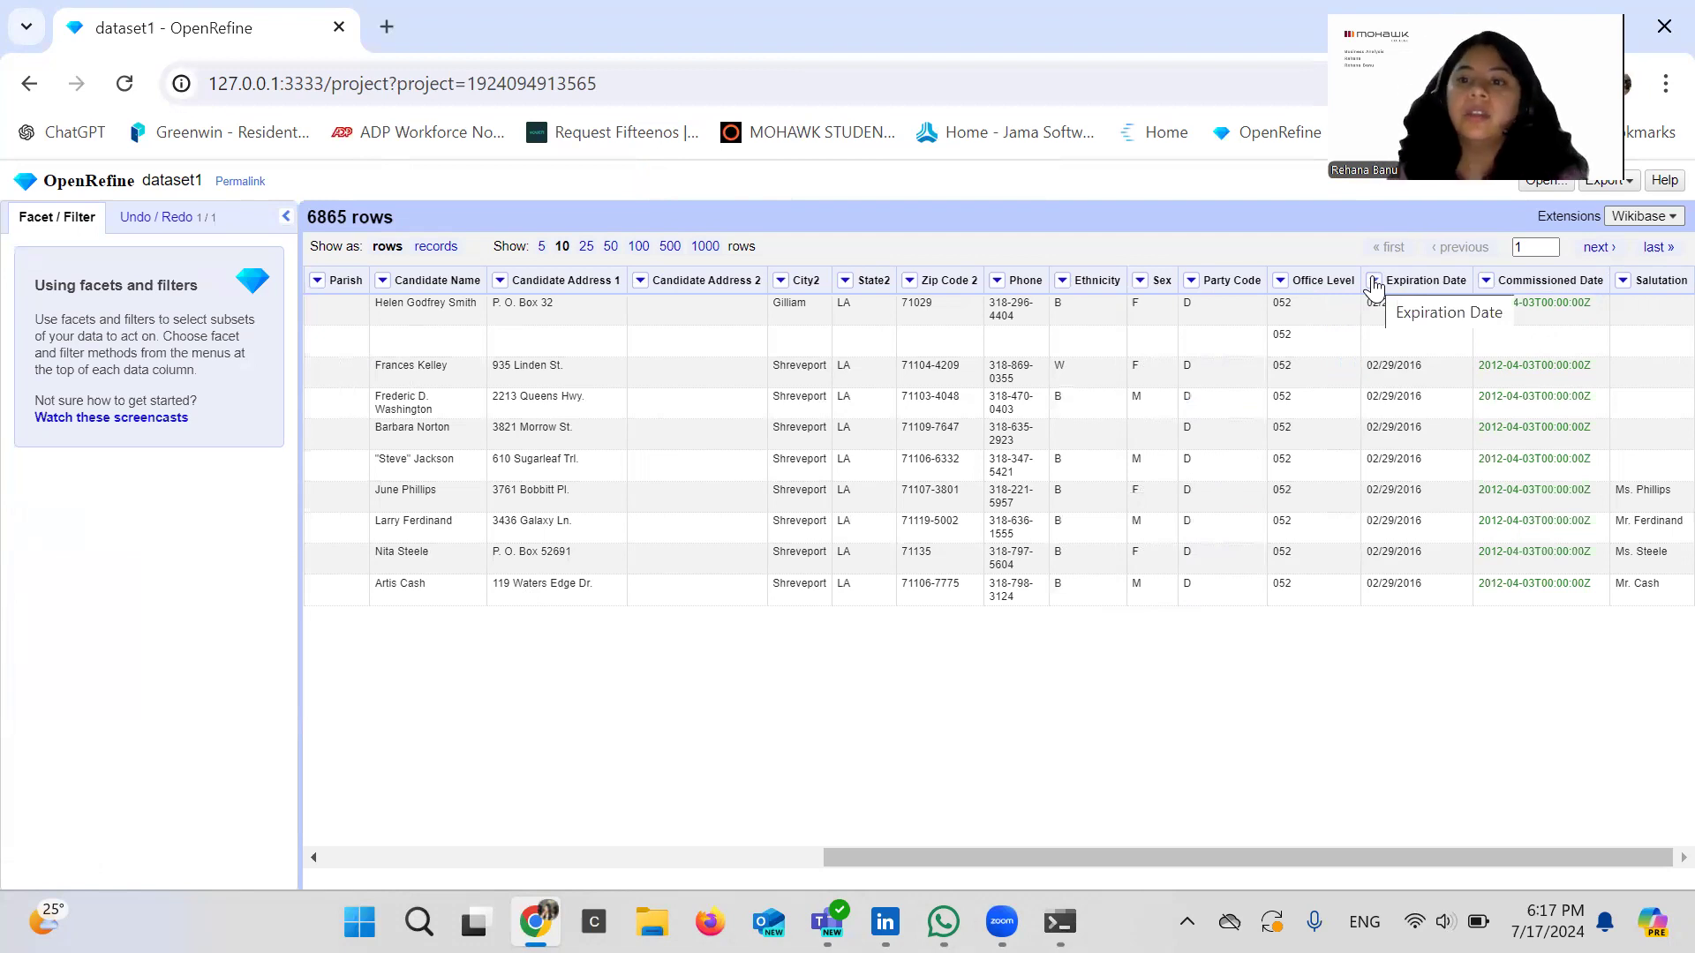
{"action": "left_click", "coordinate": [1374, 281]}
{"action": "mouse_move", "coordinate": [1392, 362]}
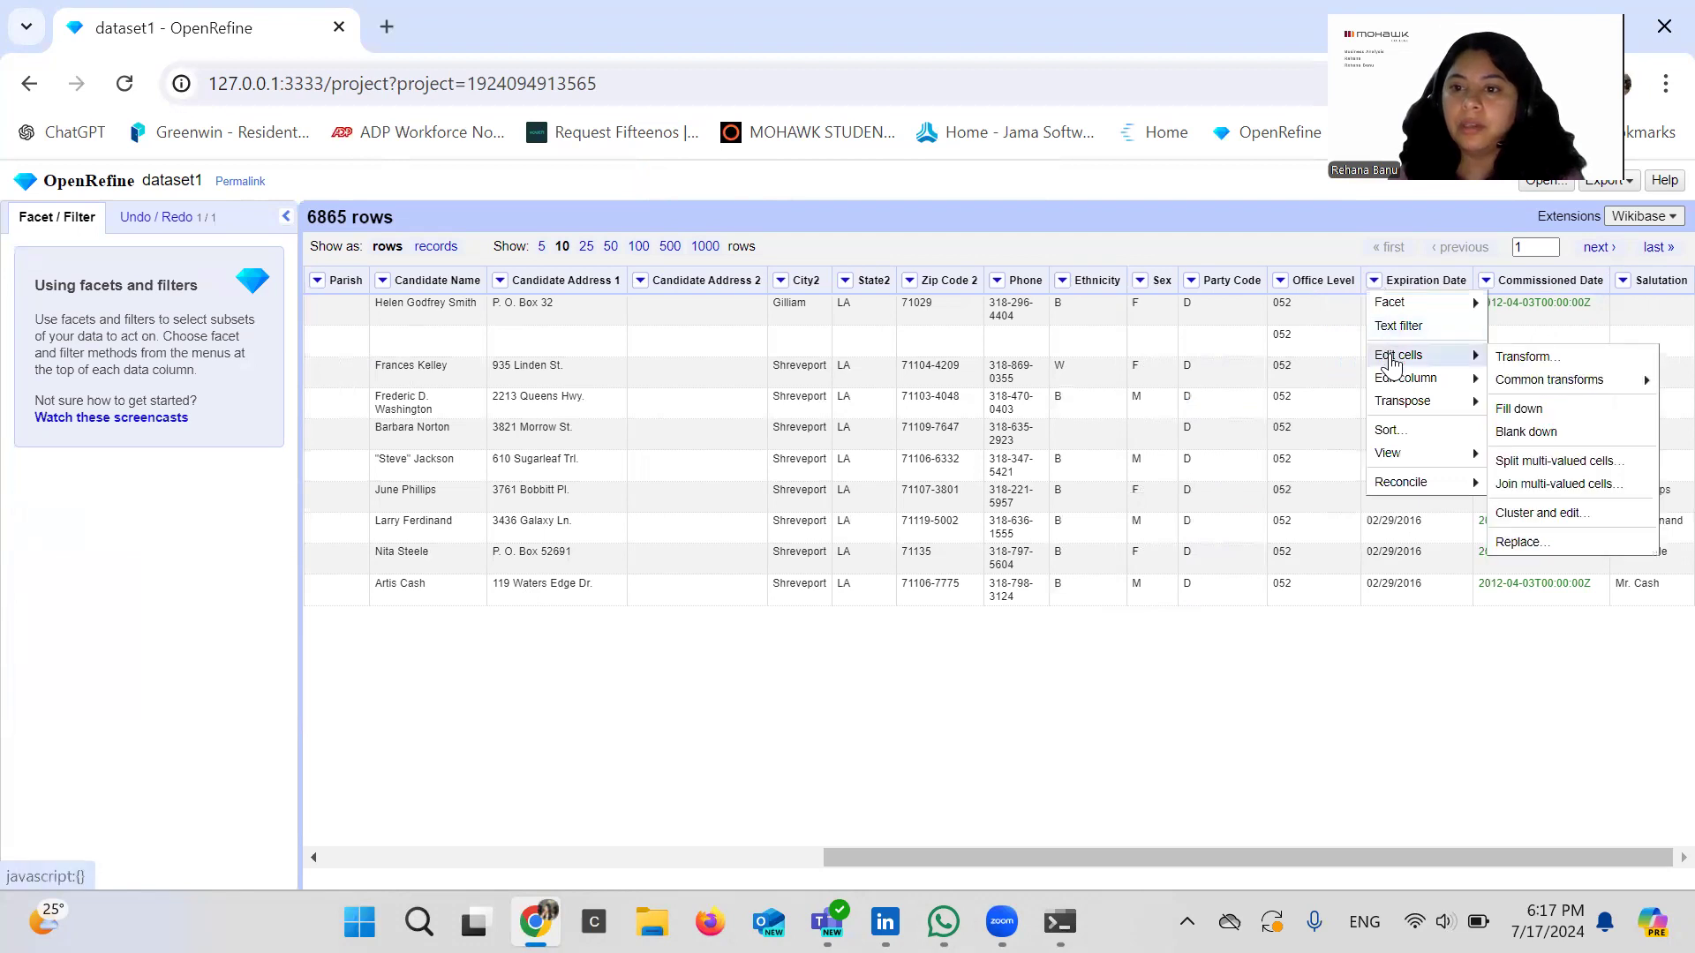
{"action": "mouse_move", "coordinate": [1515, 381]}
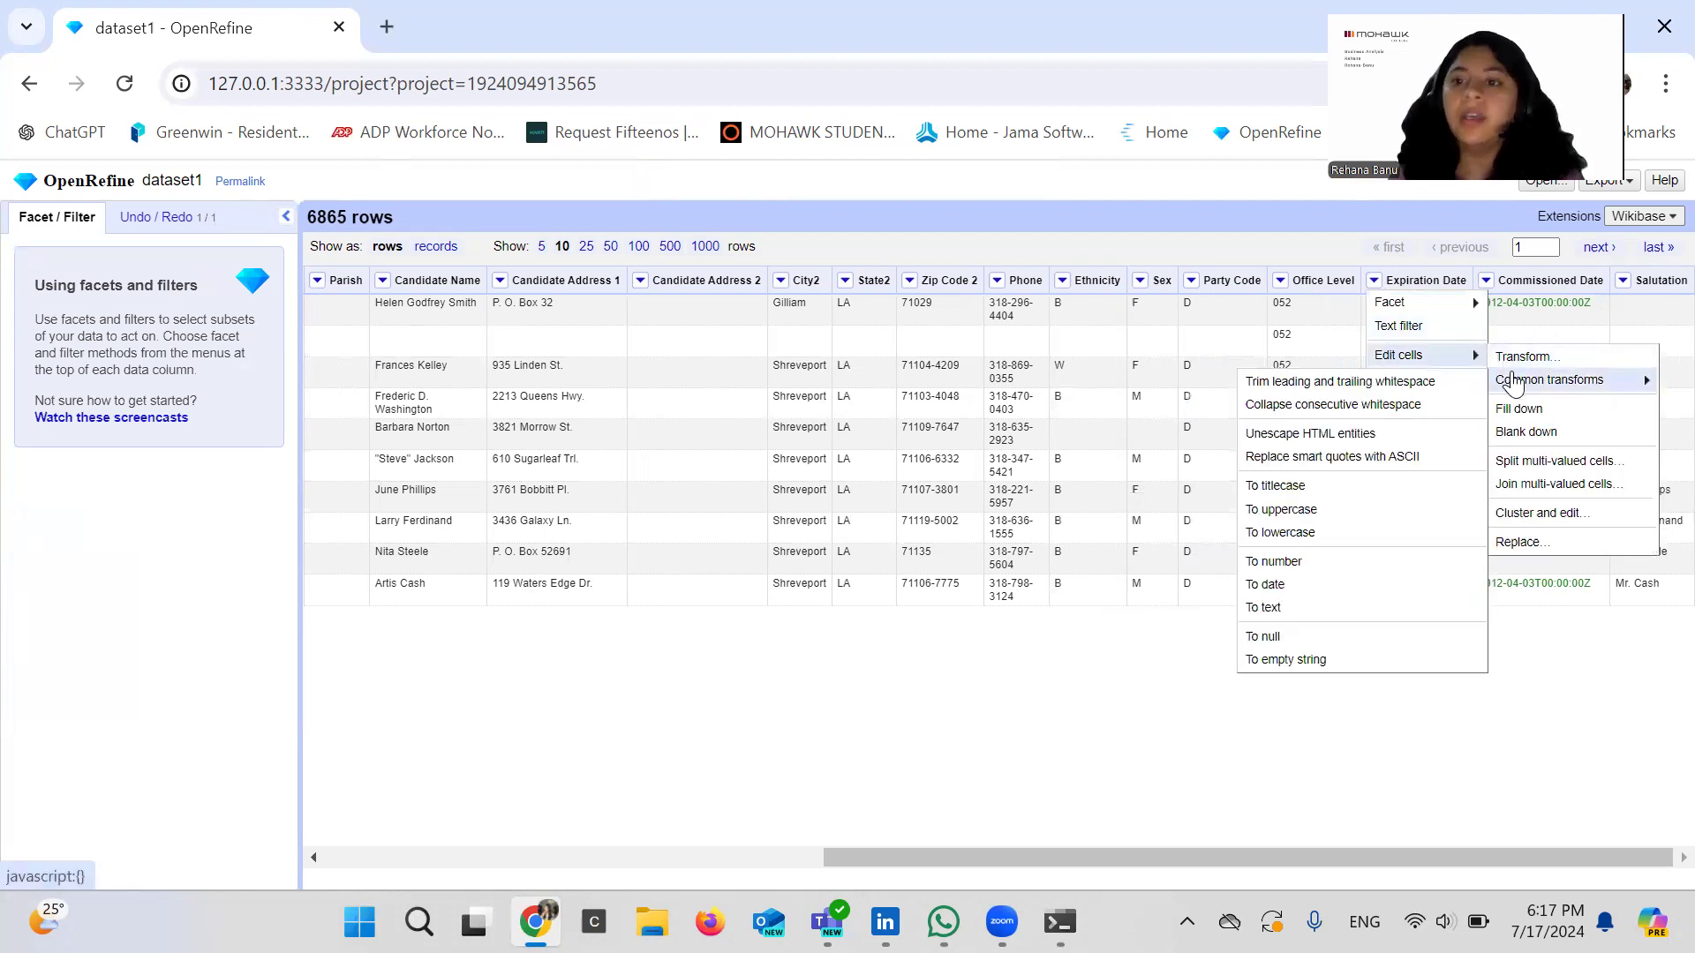
{"action": "left_click", "coordinate": [1315, 587]}
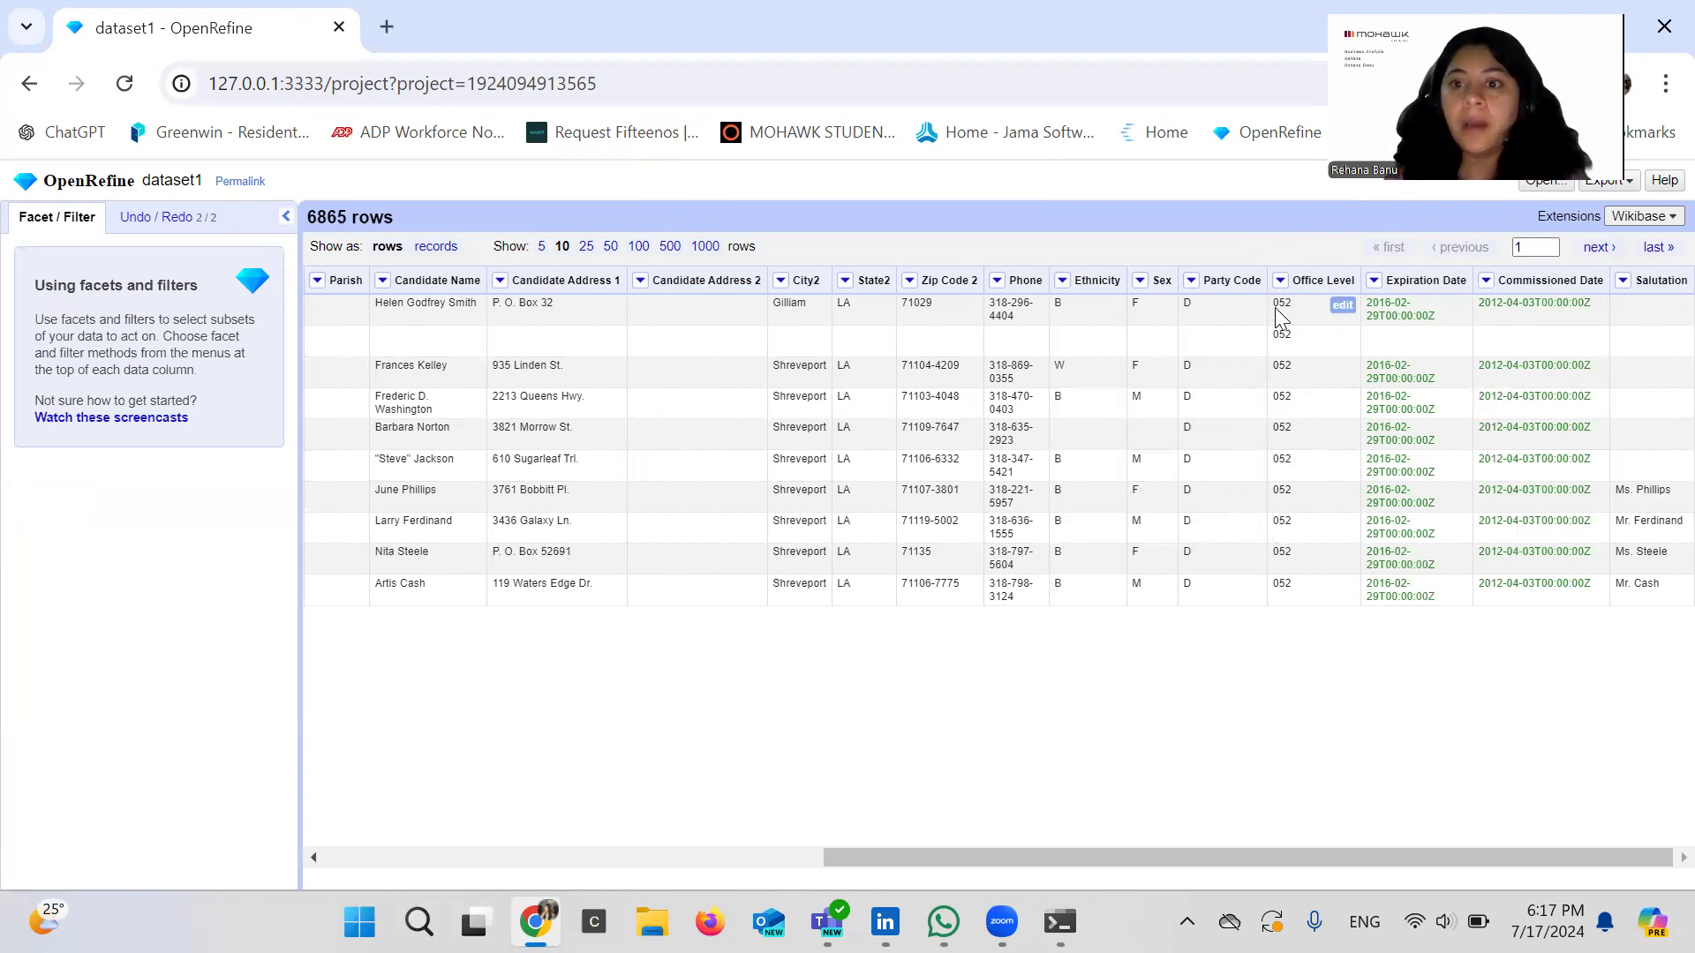
Step: Check the Office Level column for numeric values with a numeric facet and remove the facet
{"action": "left_click", "coordinate": [1279, 282]}
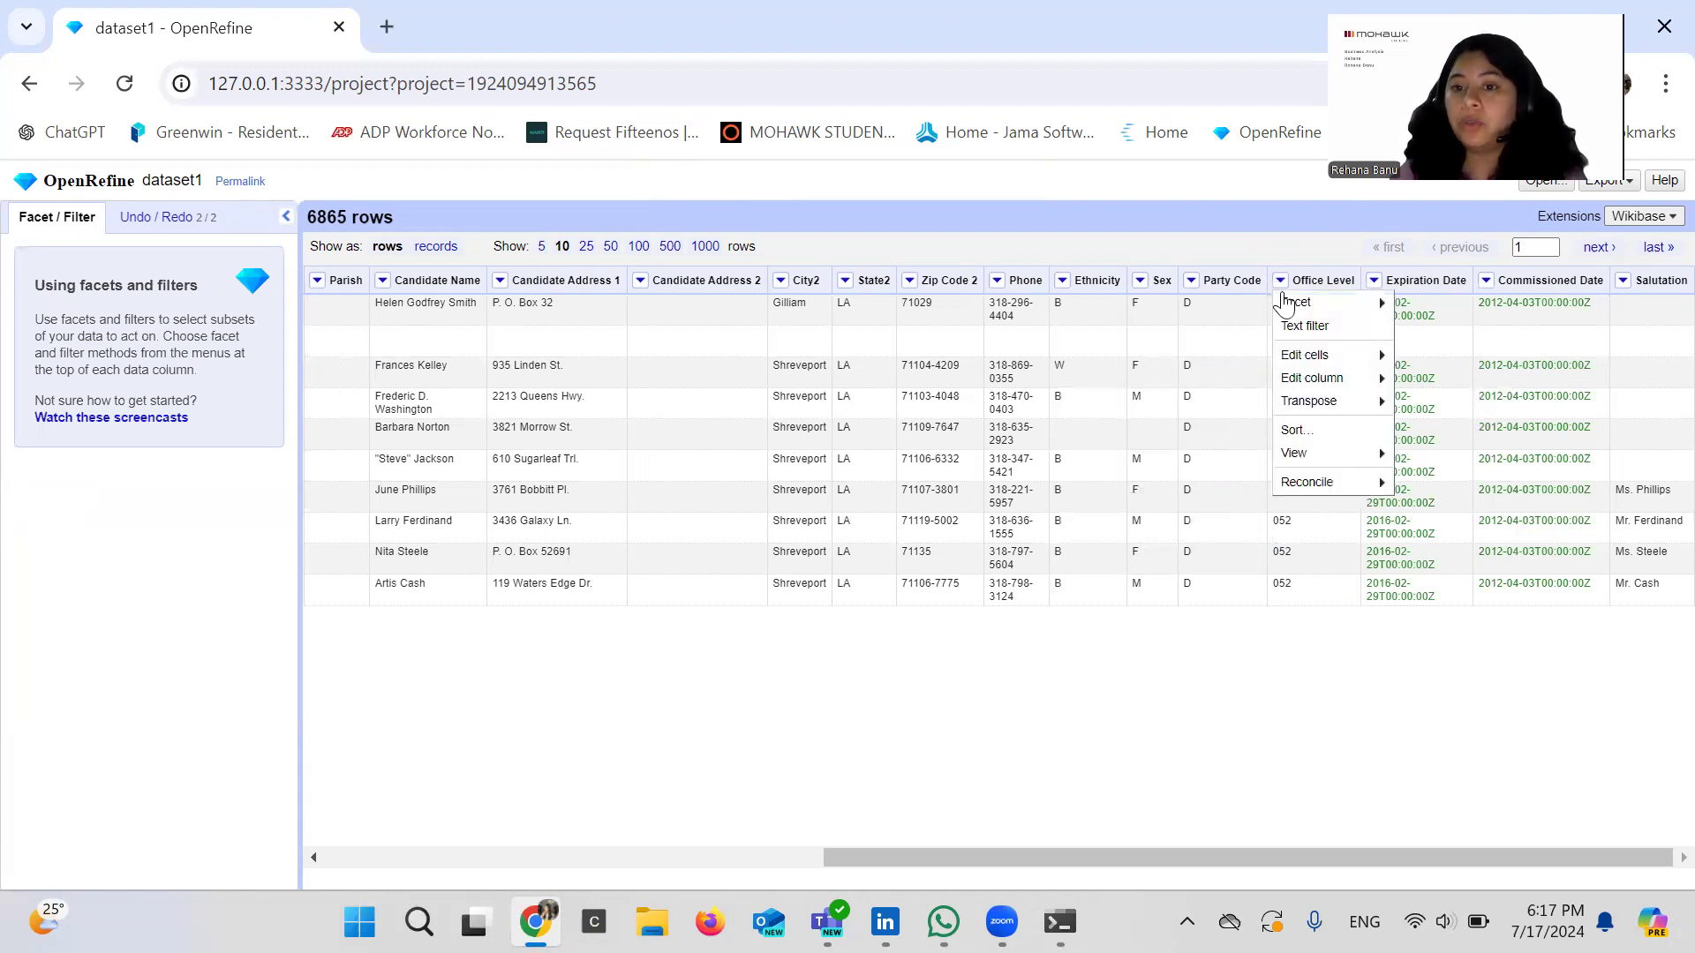
{"action": "mouse_move", "coordinate": [1286, 307]}
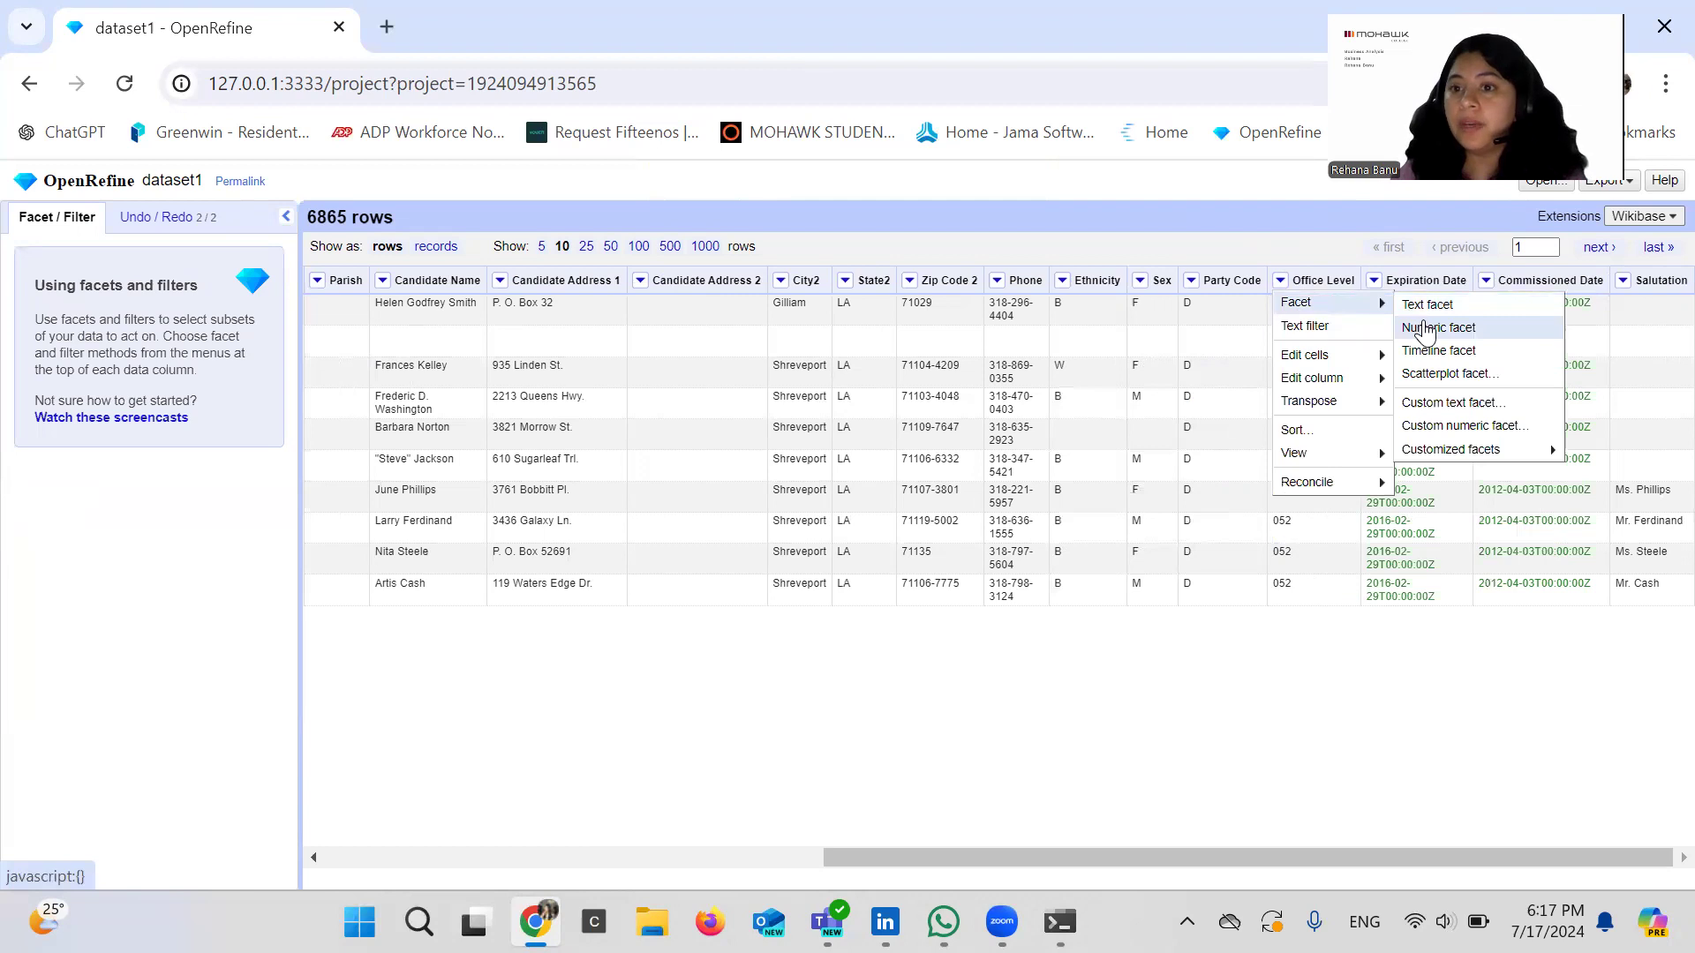
{"action": "left_click", "coordinate": [1425, 328]}
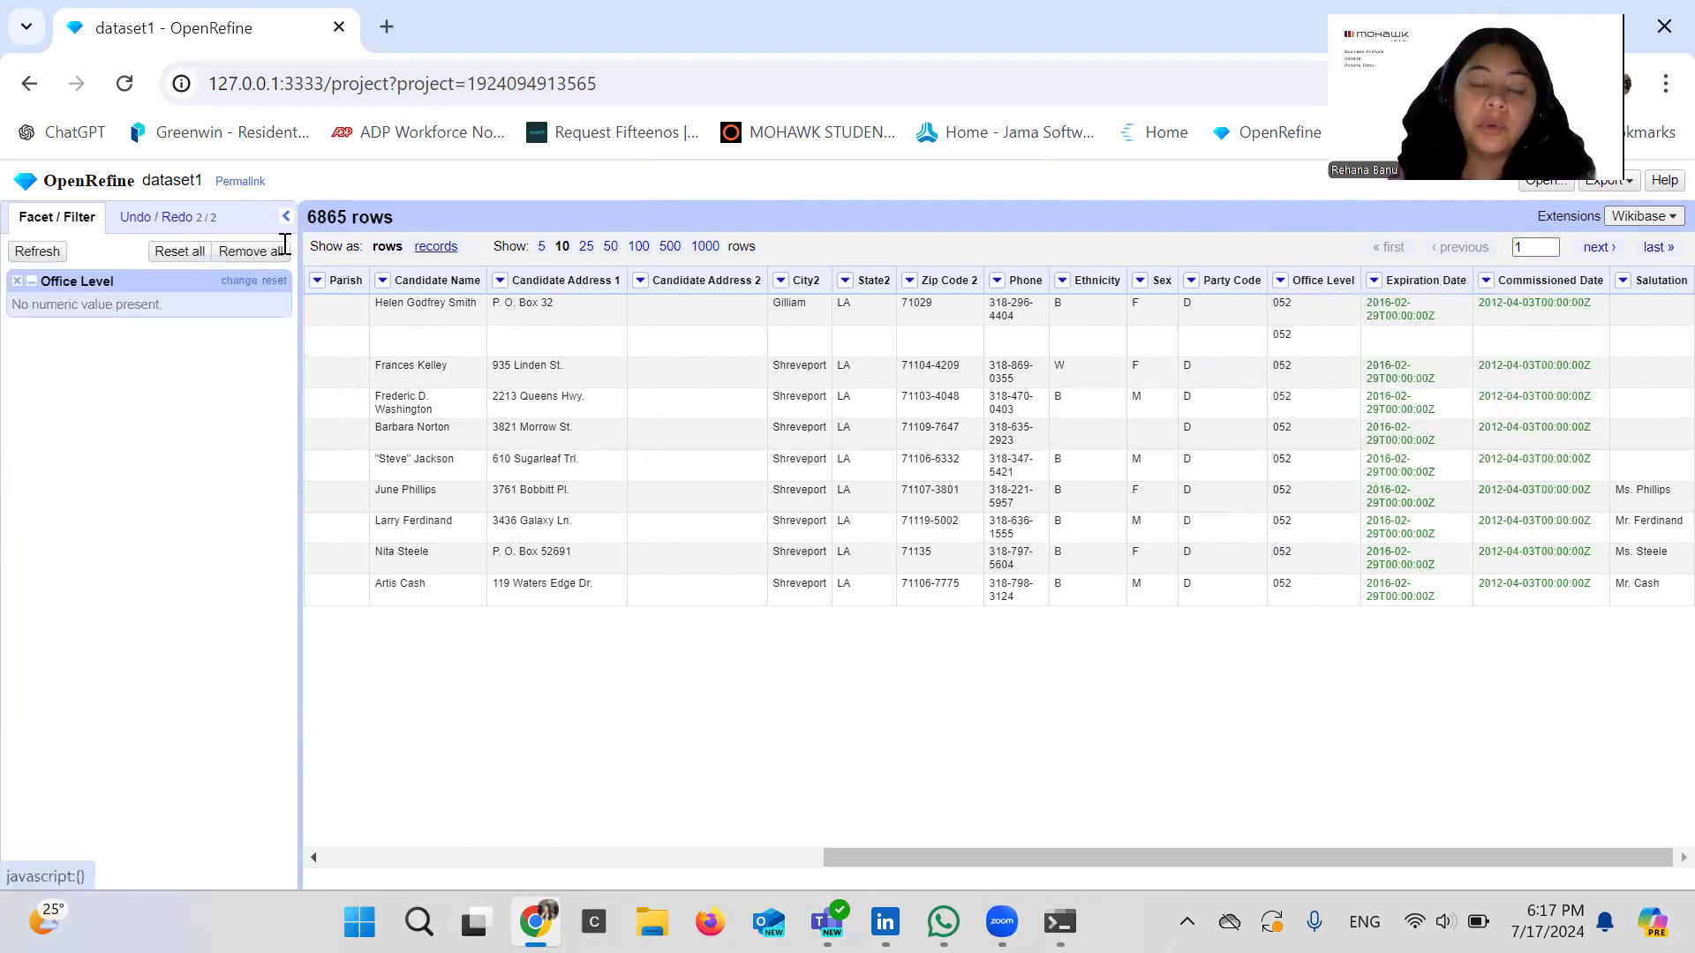
{"action": "left_click", "coordinate": [17, 281]}
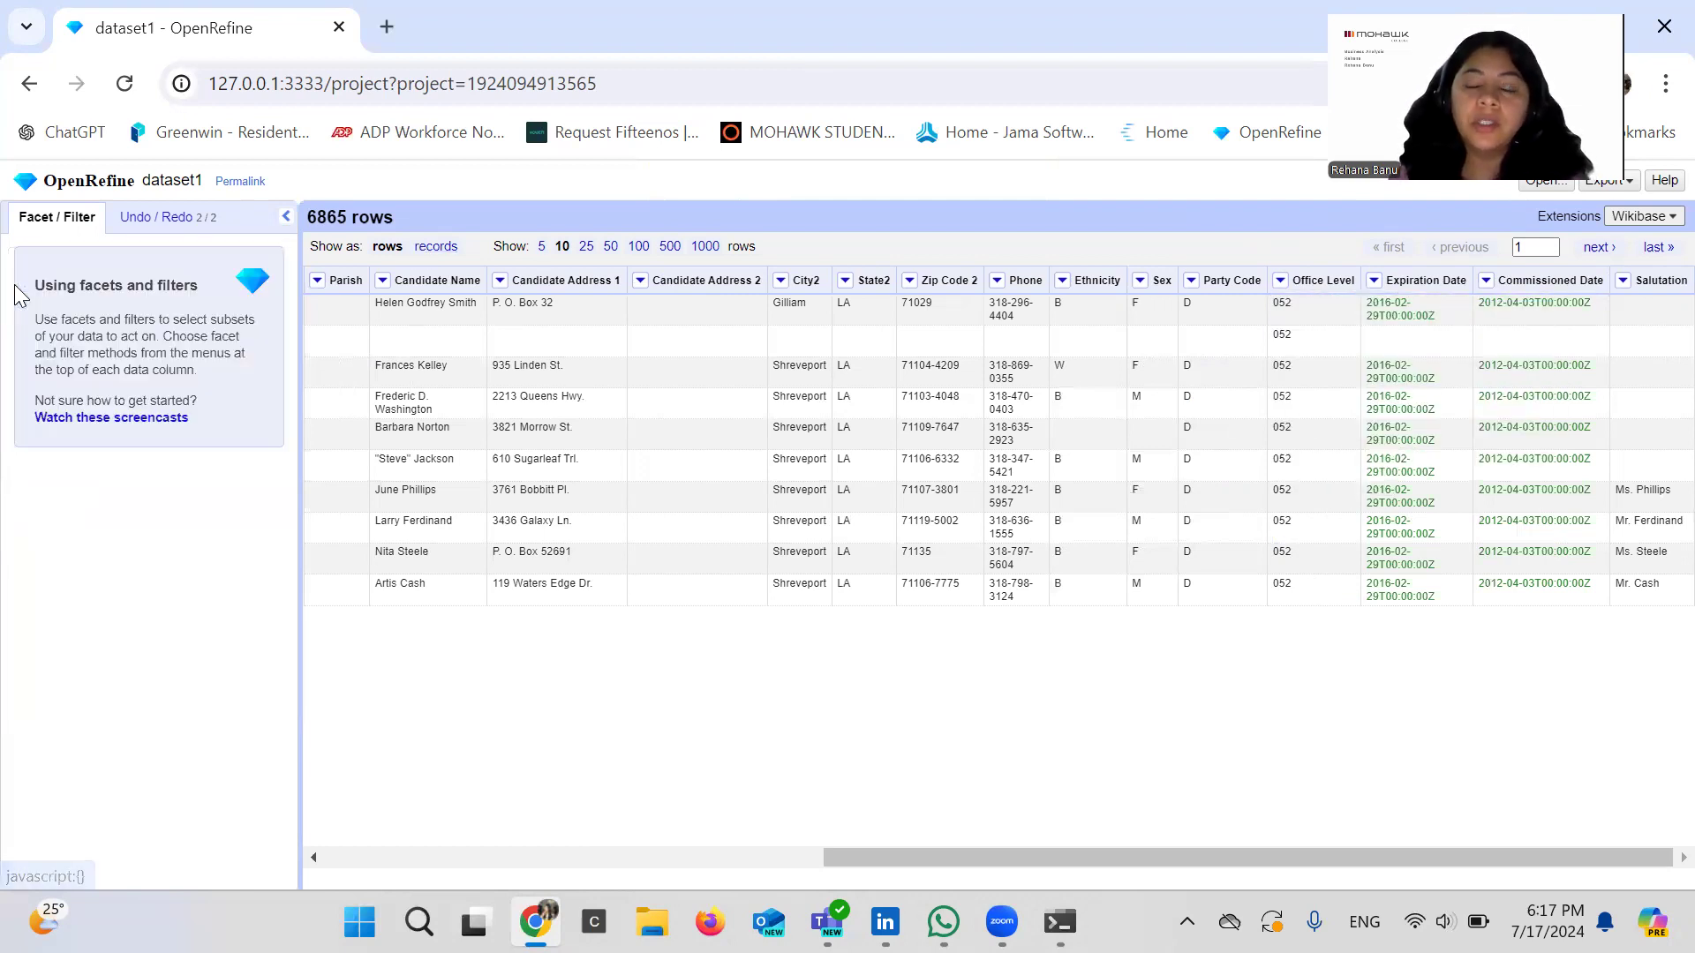
Step: Convert the Office Level column's cells to numbers with the common transform
{"action": "left_click", "coordinate": [1280, 281]}
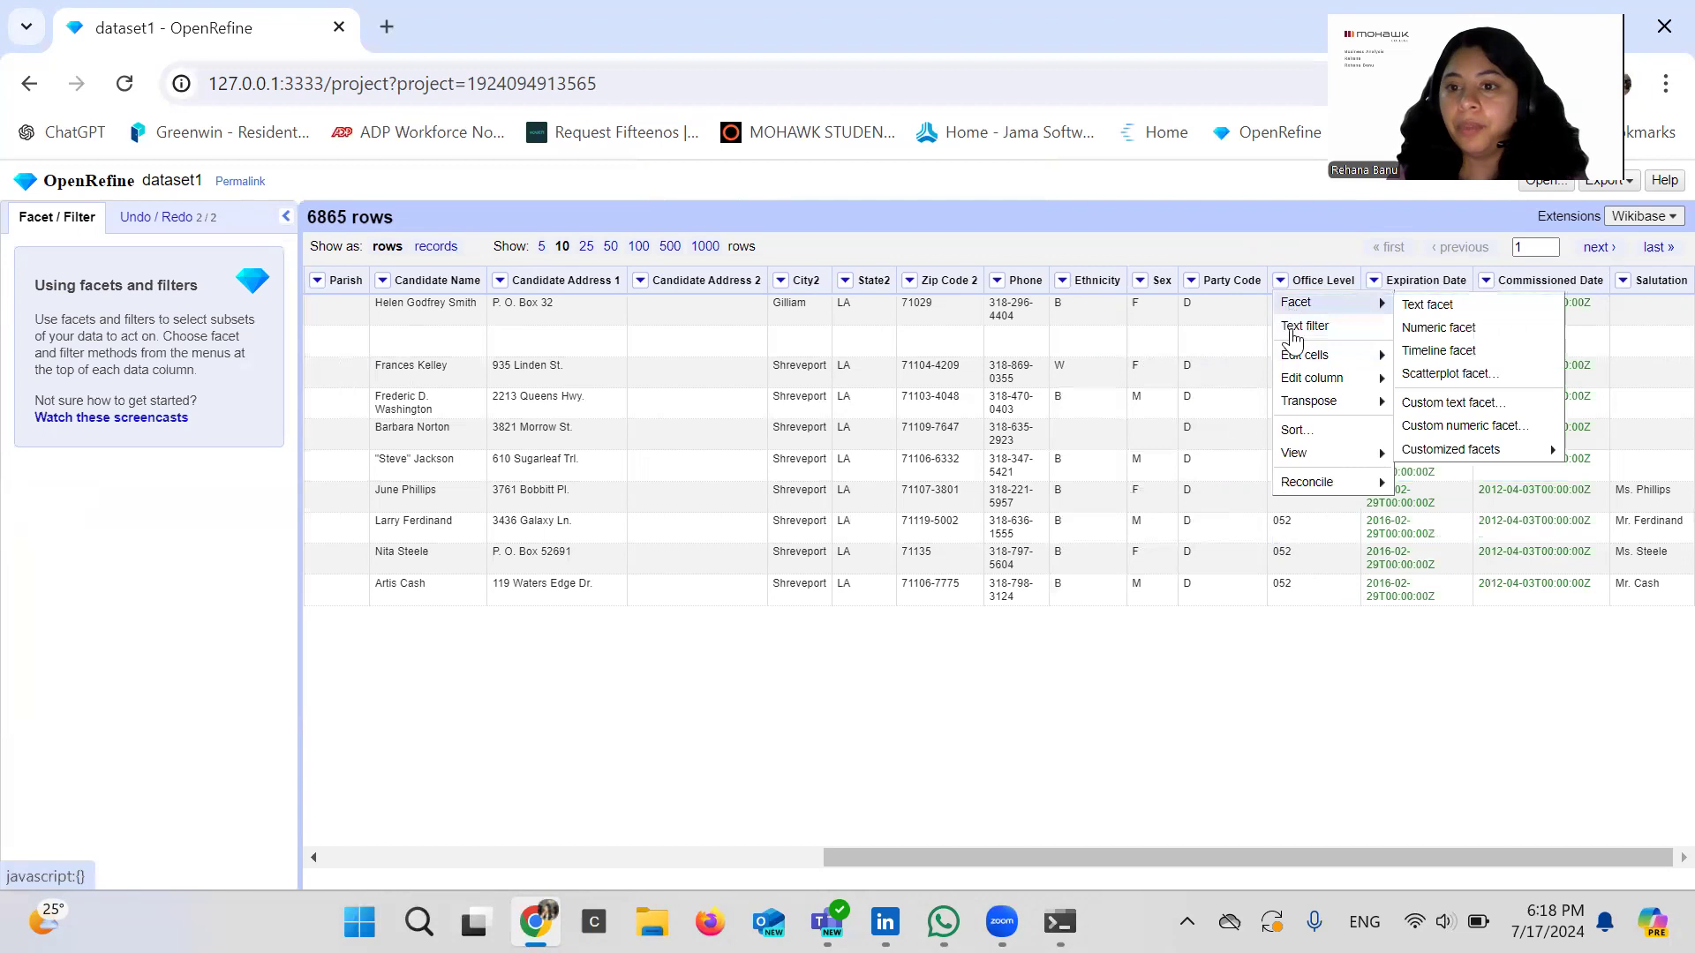
{"action": "mouse_move", "coordinate": [1295, 362]}
{"action": "mouse_move", "coordinate": [1433, 379]}
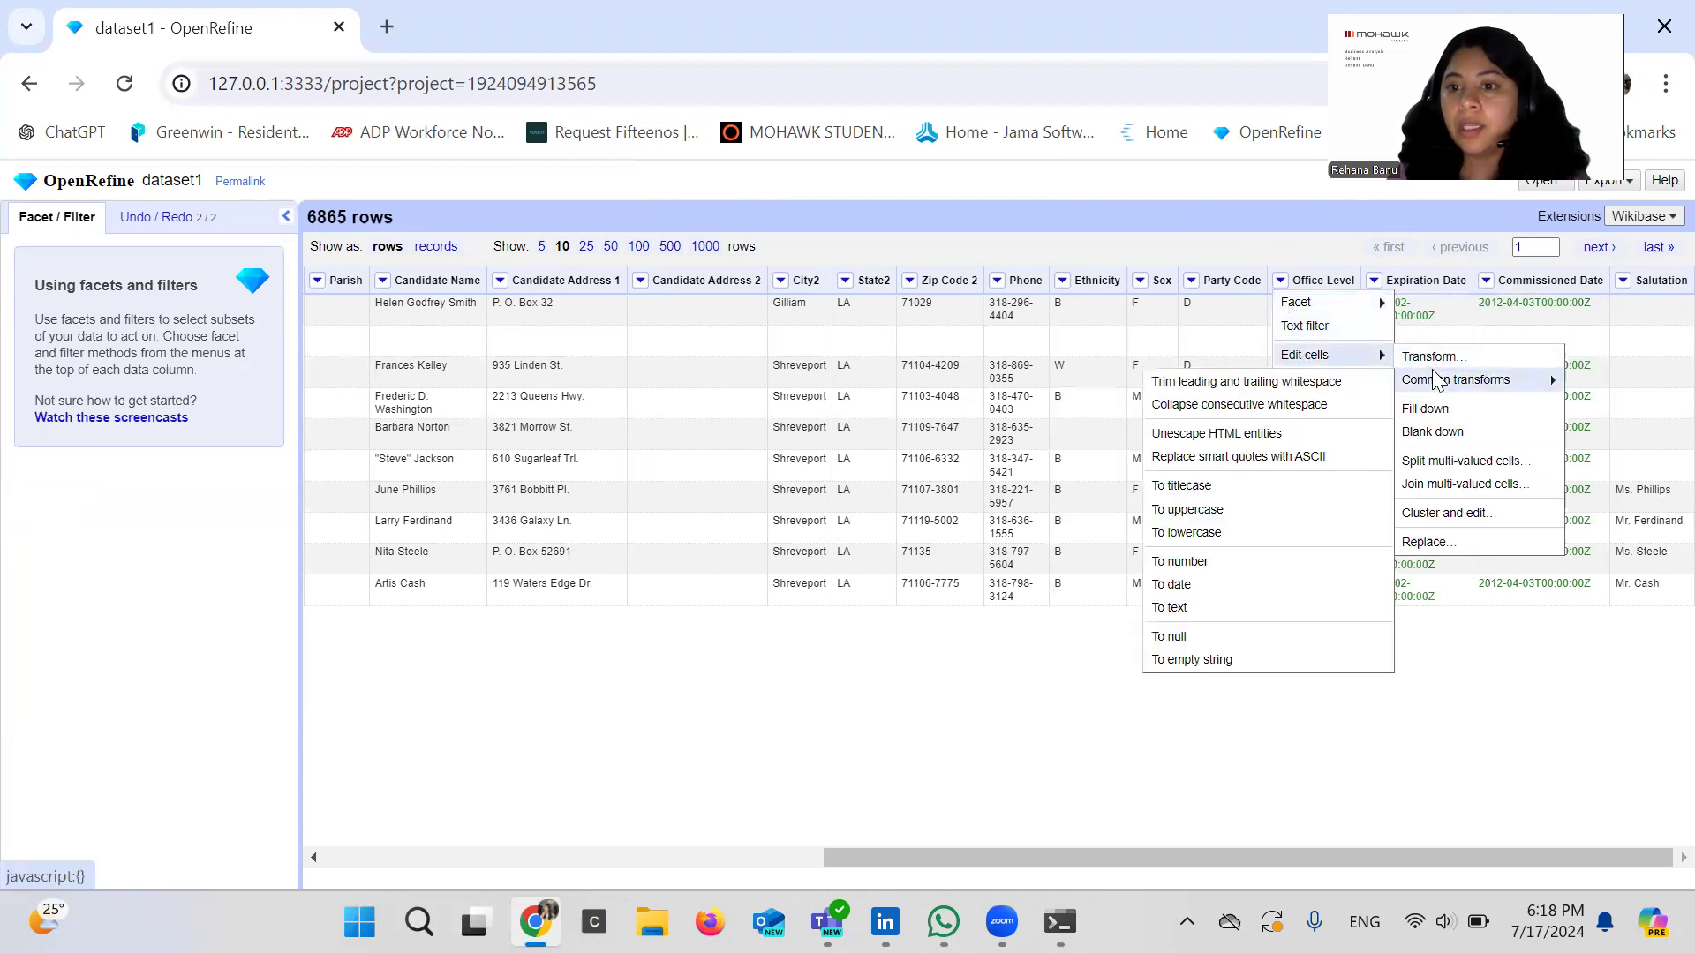
{"action": "left_click", "coordinate": [1257, 562]}
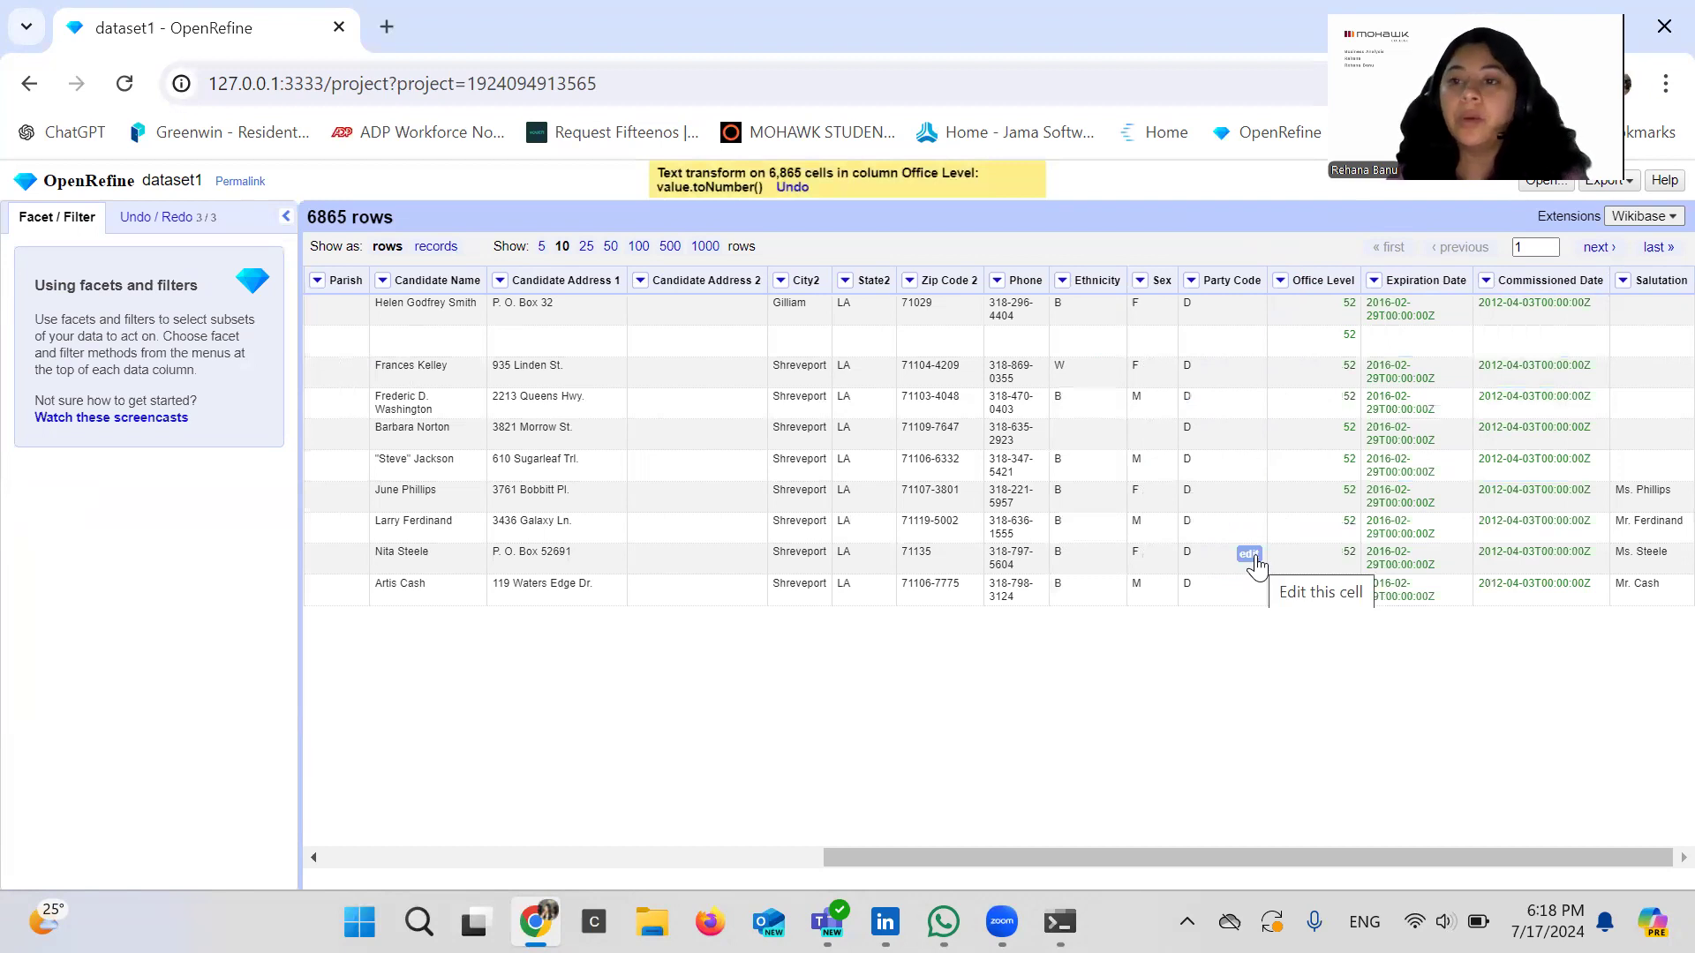
Step: Open a numeric facet on Office Level, narrow its range to 100–260 to view the matching rows, and remove the facet
{"action": "left_click", "coordinate": [1280, 280]}
{"action": "mouse_move", "coordinate": [1295, 323]}
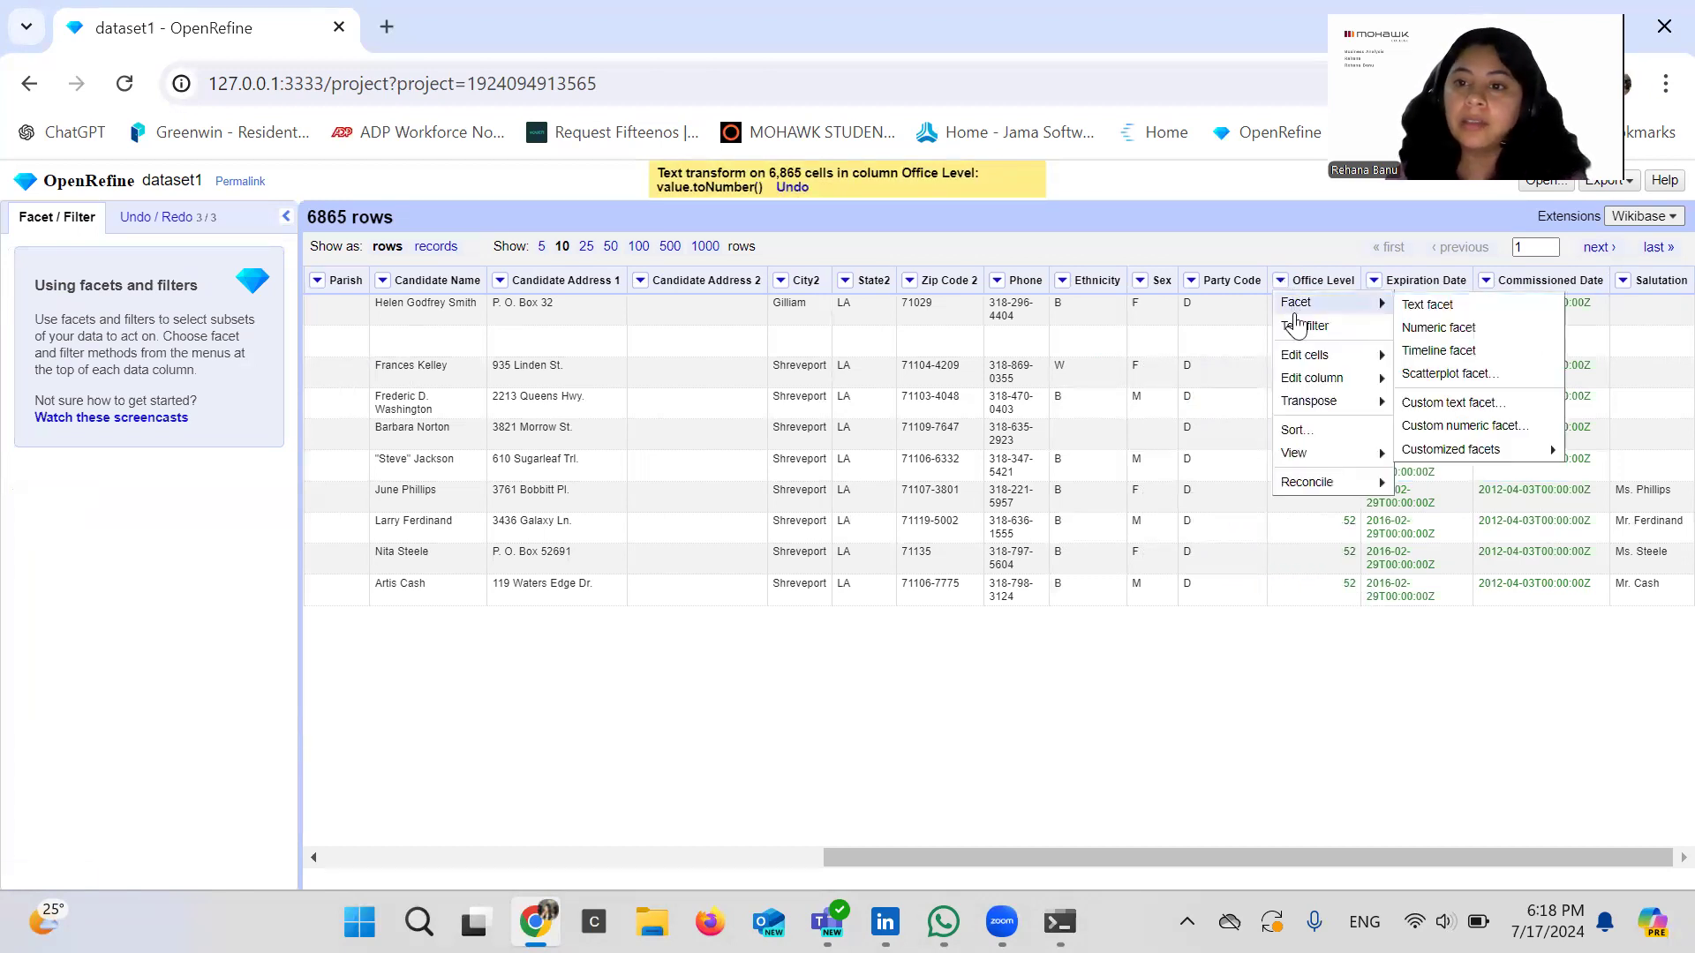
{"action": "left_click", "coordinate": [1431, 327]}
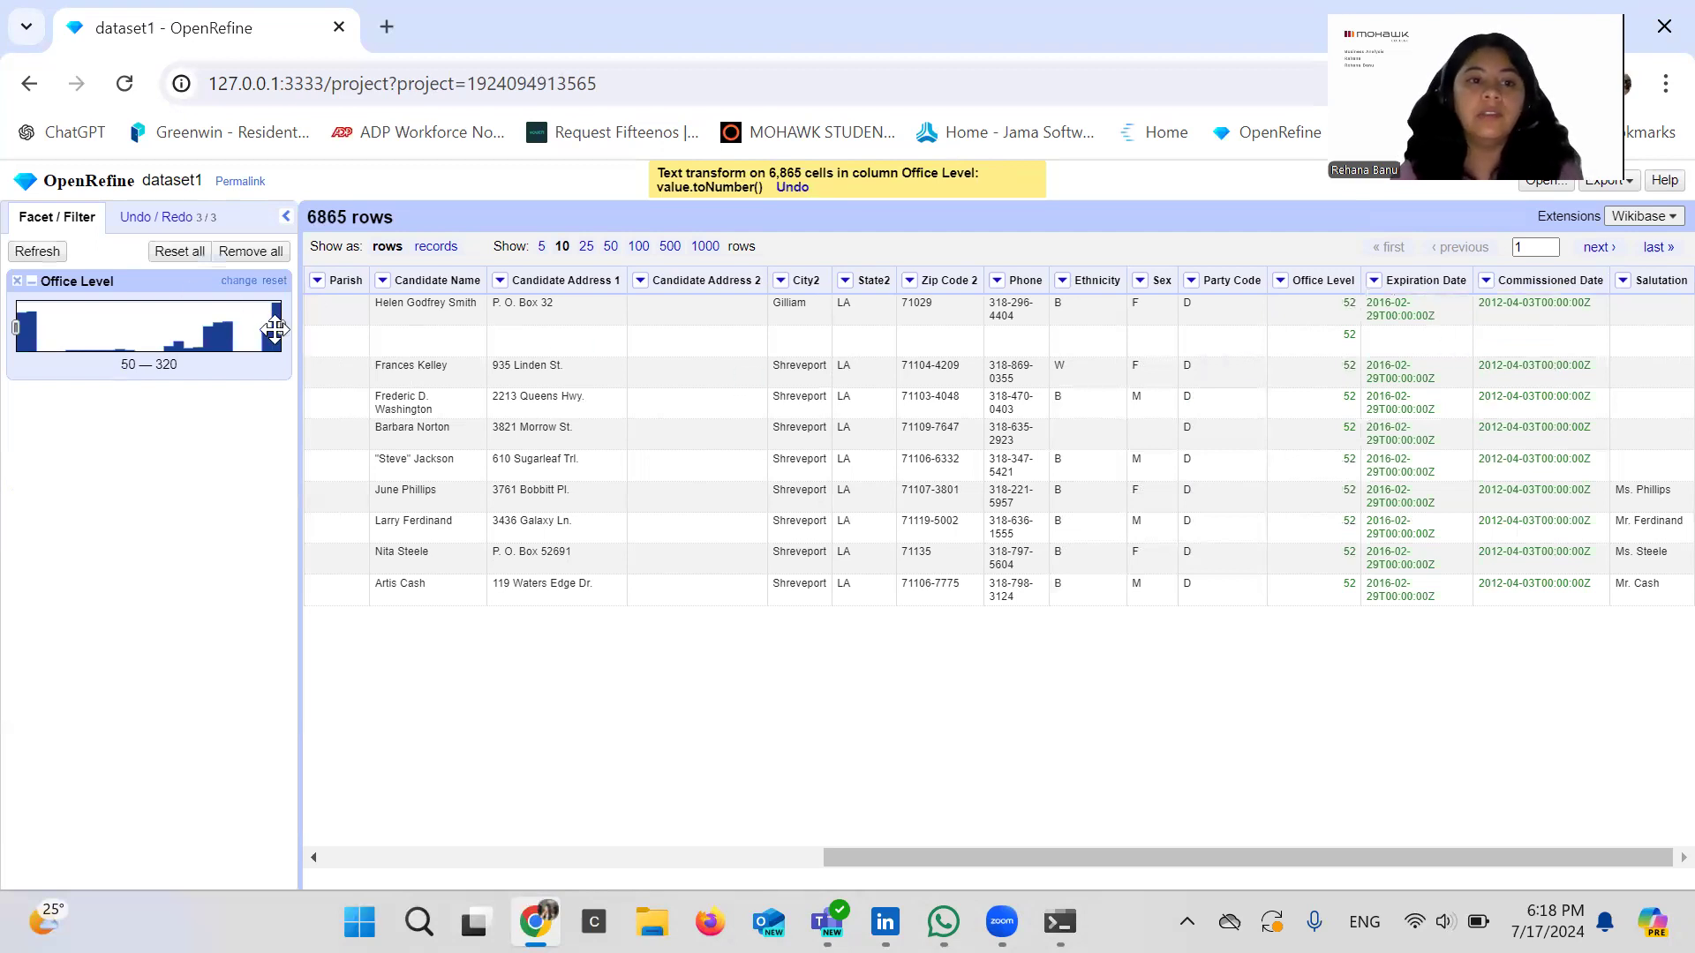
{"action": "left_click_drag", "start_coordinate": [283, 330], "coordinate": [223, 330]}
{"action": "left_click_drag", "start_coordinate": [16, 337], "coordinate": [69, 335]}
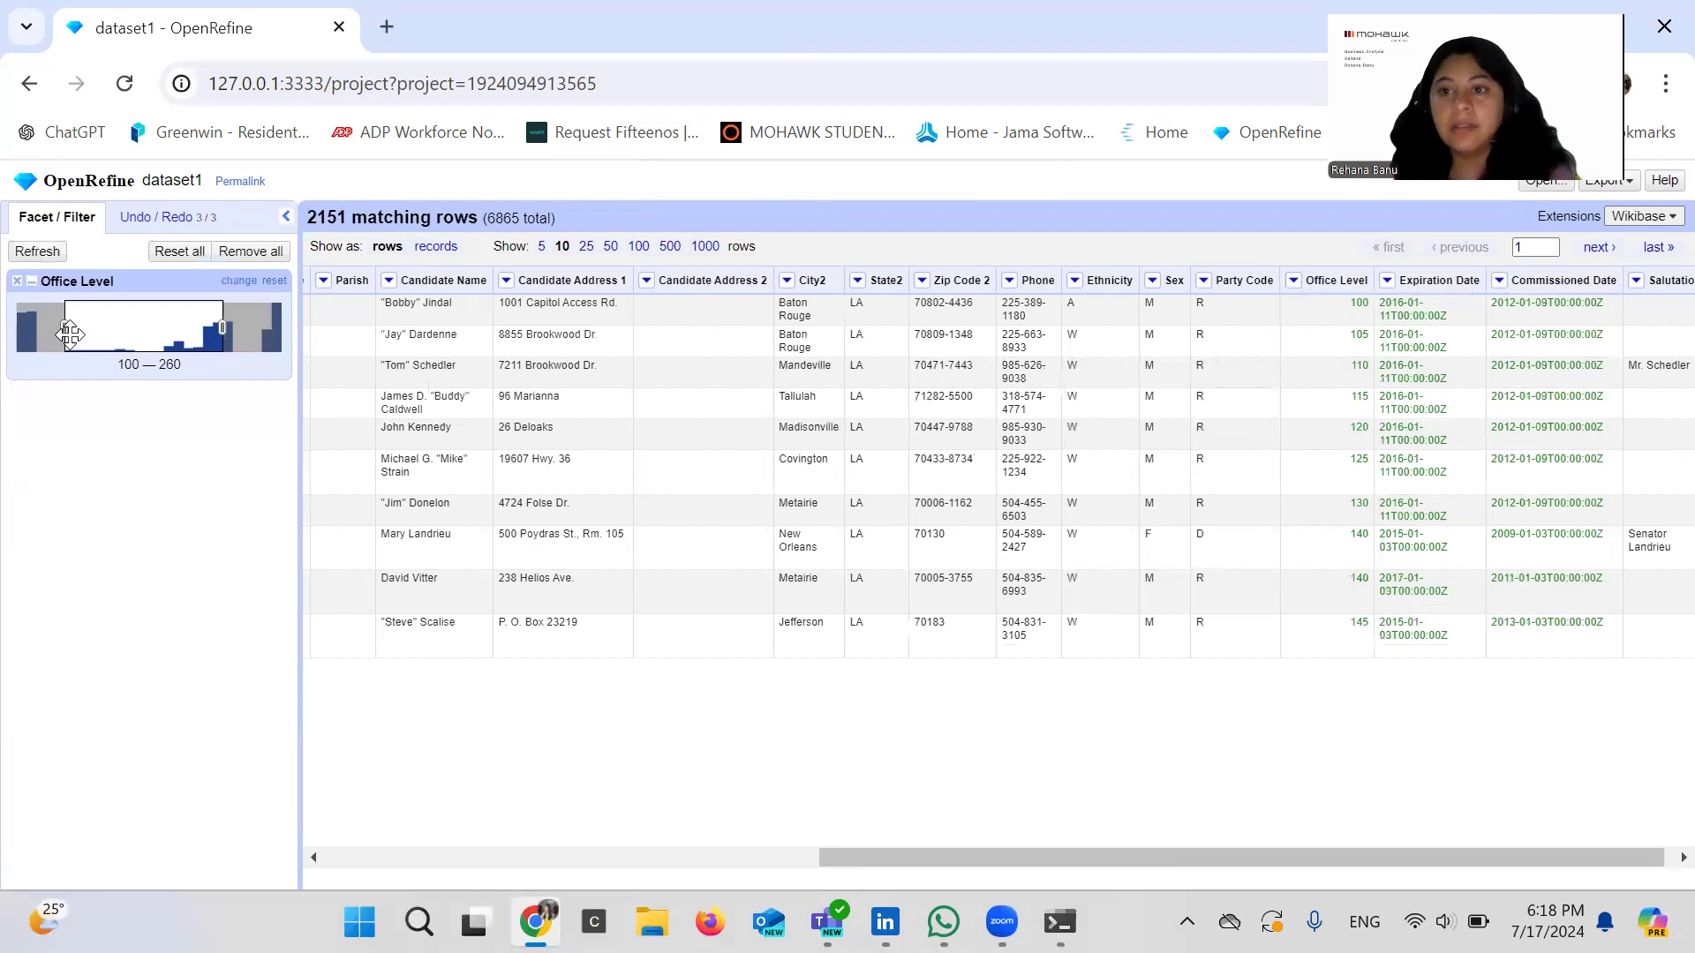
{"action": "left_click", "coordinate": [16, 281]}
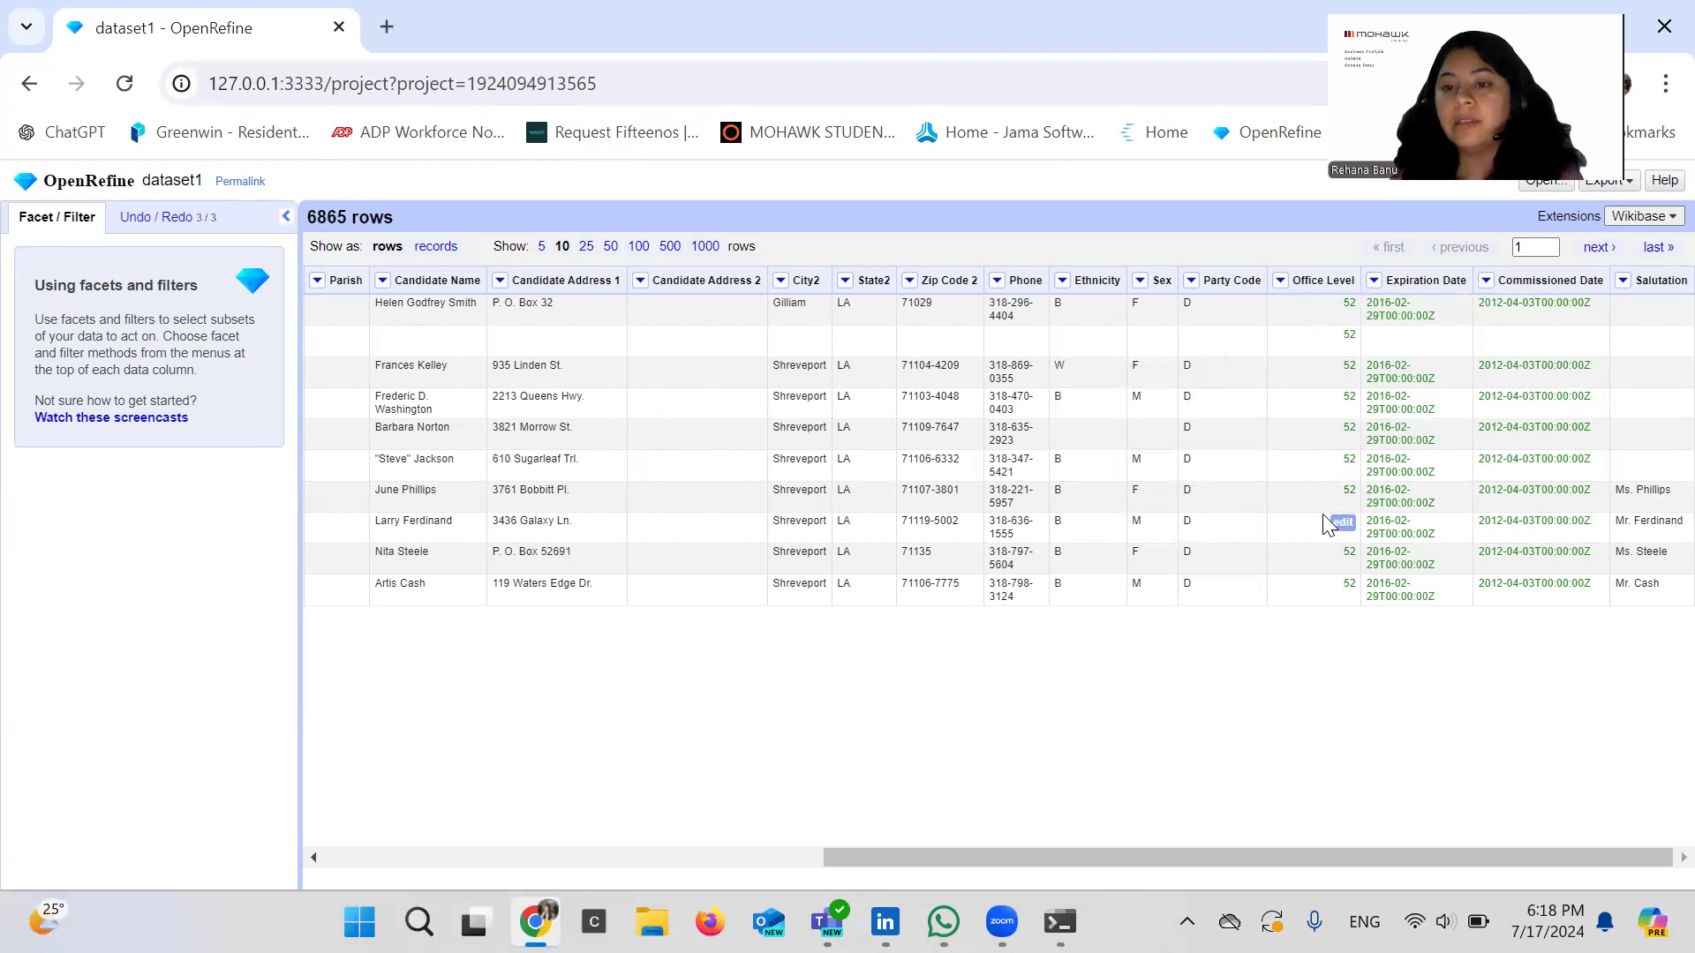
Step: Create a text facet on the Office Title column
{"action": "scroll", "coordinate": [1329, 524], "scroll_direction": "left", "scroll_amount": 2}
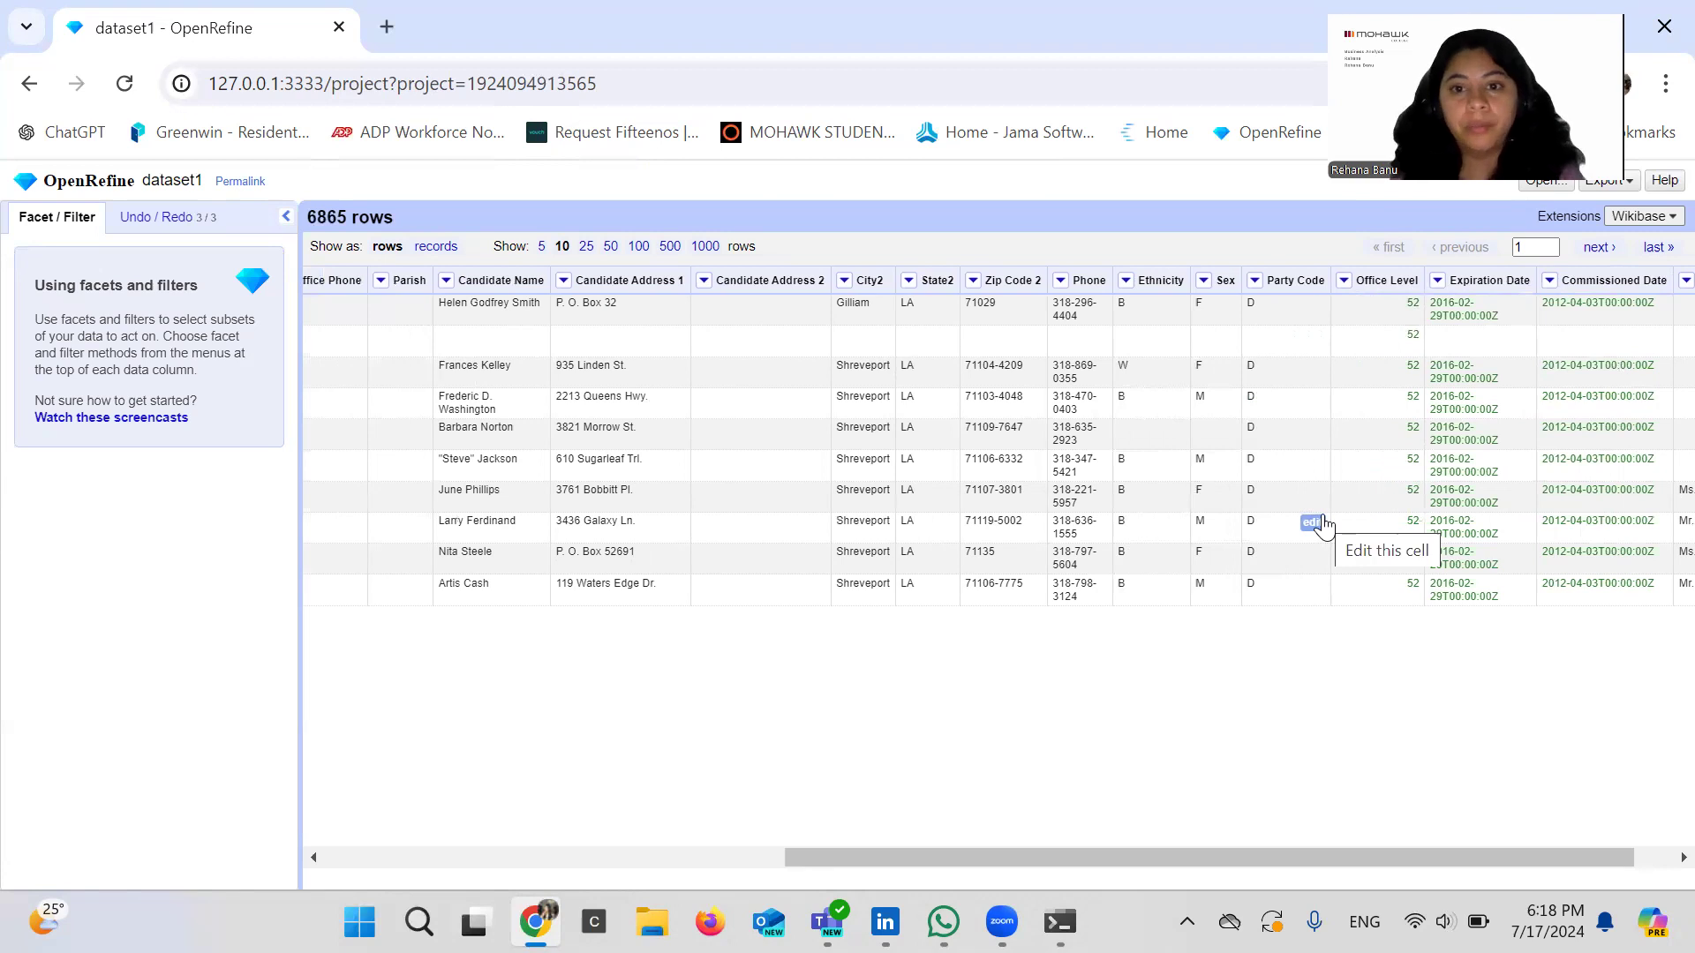
{"action": "scroll", "coordinate": [1324, 525], "scroll_direction": "left", "scroll_amount": 8}
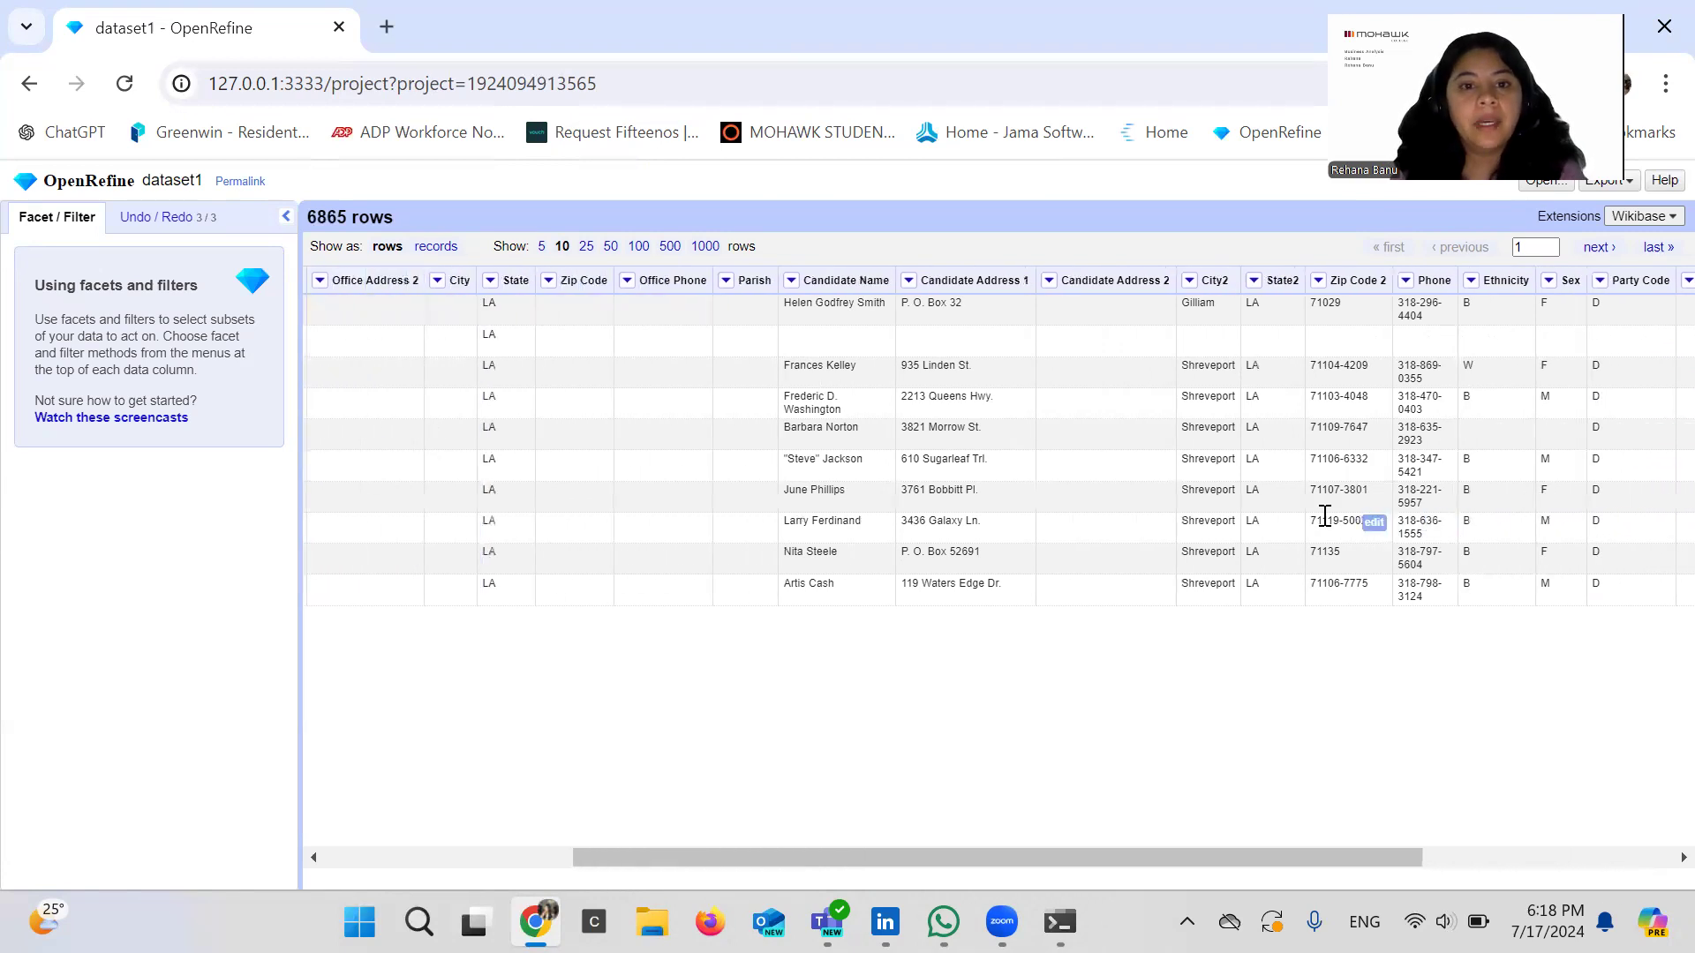
{"action": "scroll", "coordinate": [1325, 515], "scroll_direction": "left", "scroll_amount": 10}
{"action": "scroll", "coordinate": [1324, 516], "scroll_direction": "left", "scroll_amount": 3}
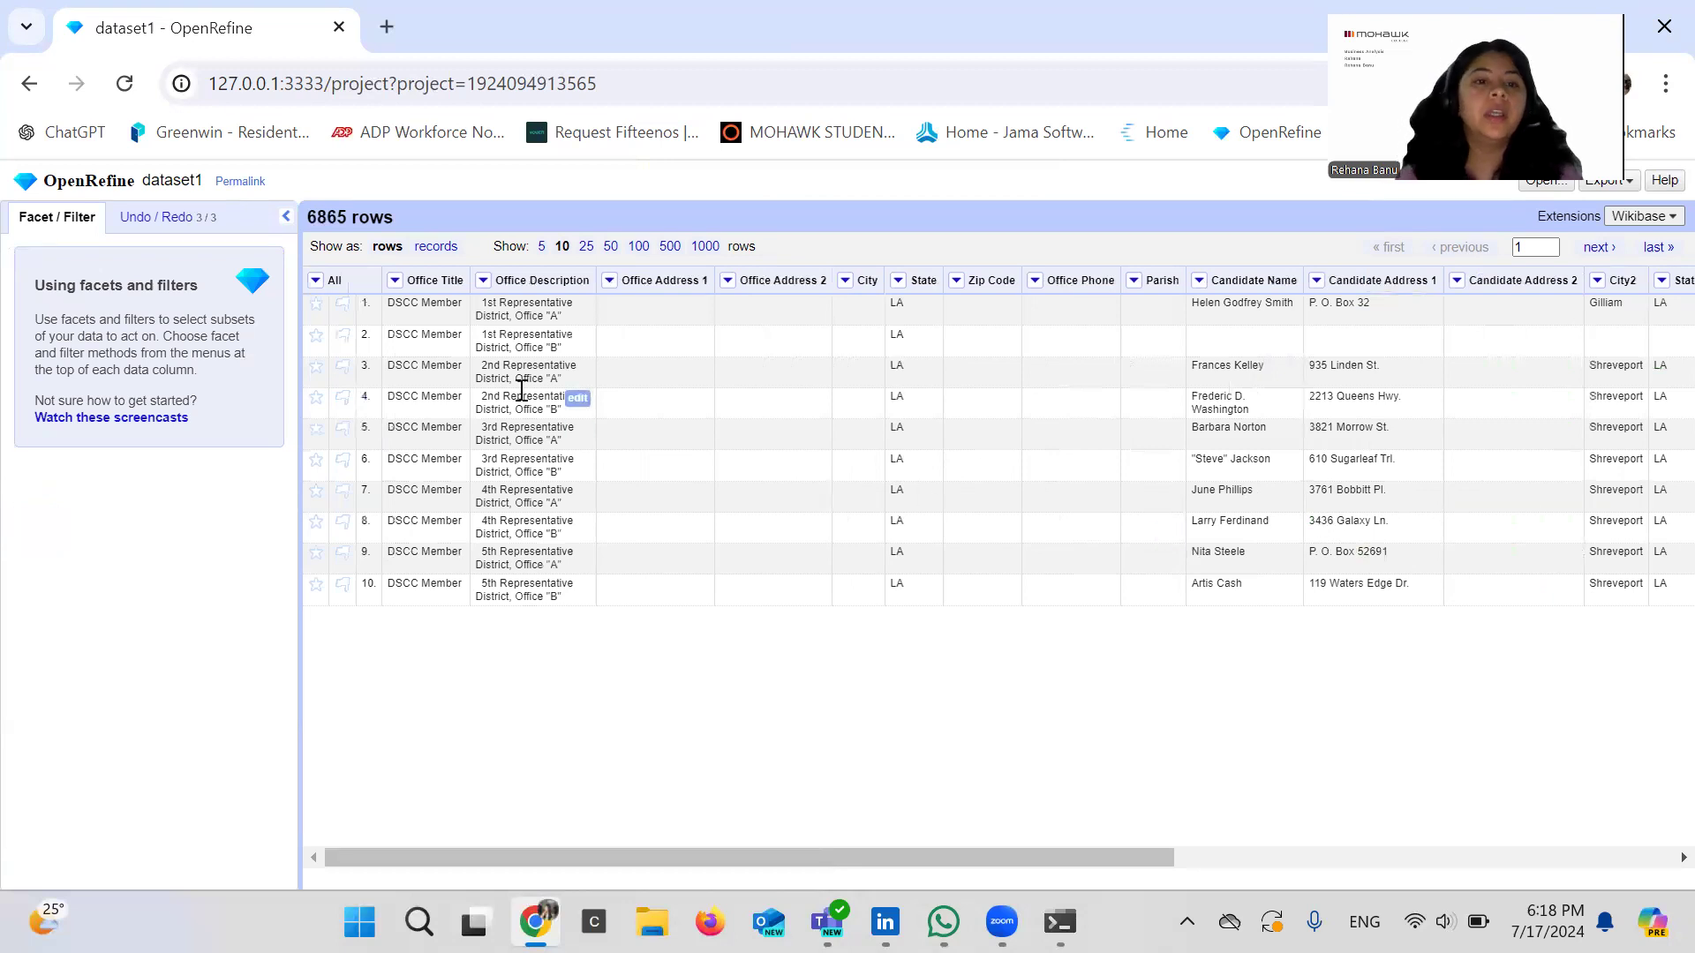
{"action": "left_click", "coordinate": [394, 280]}
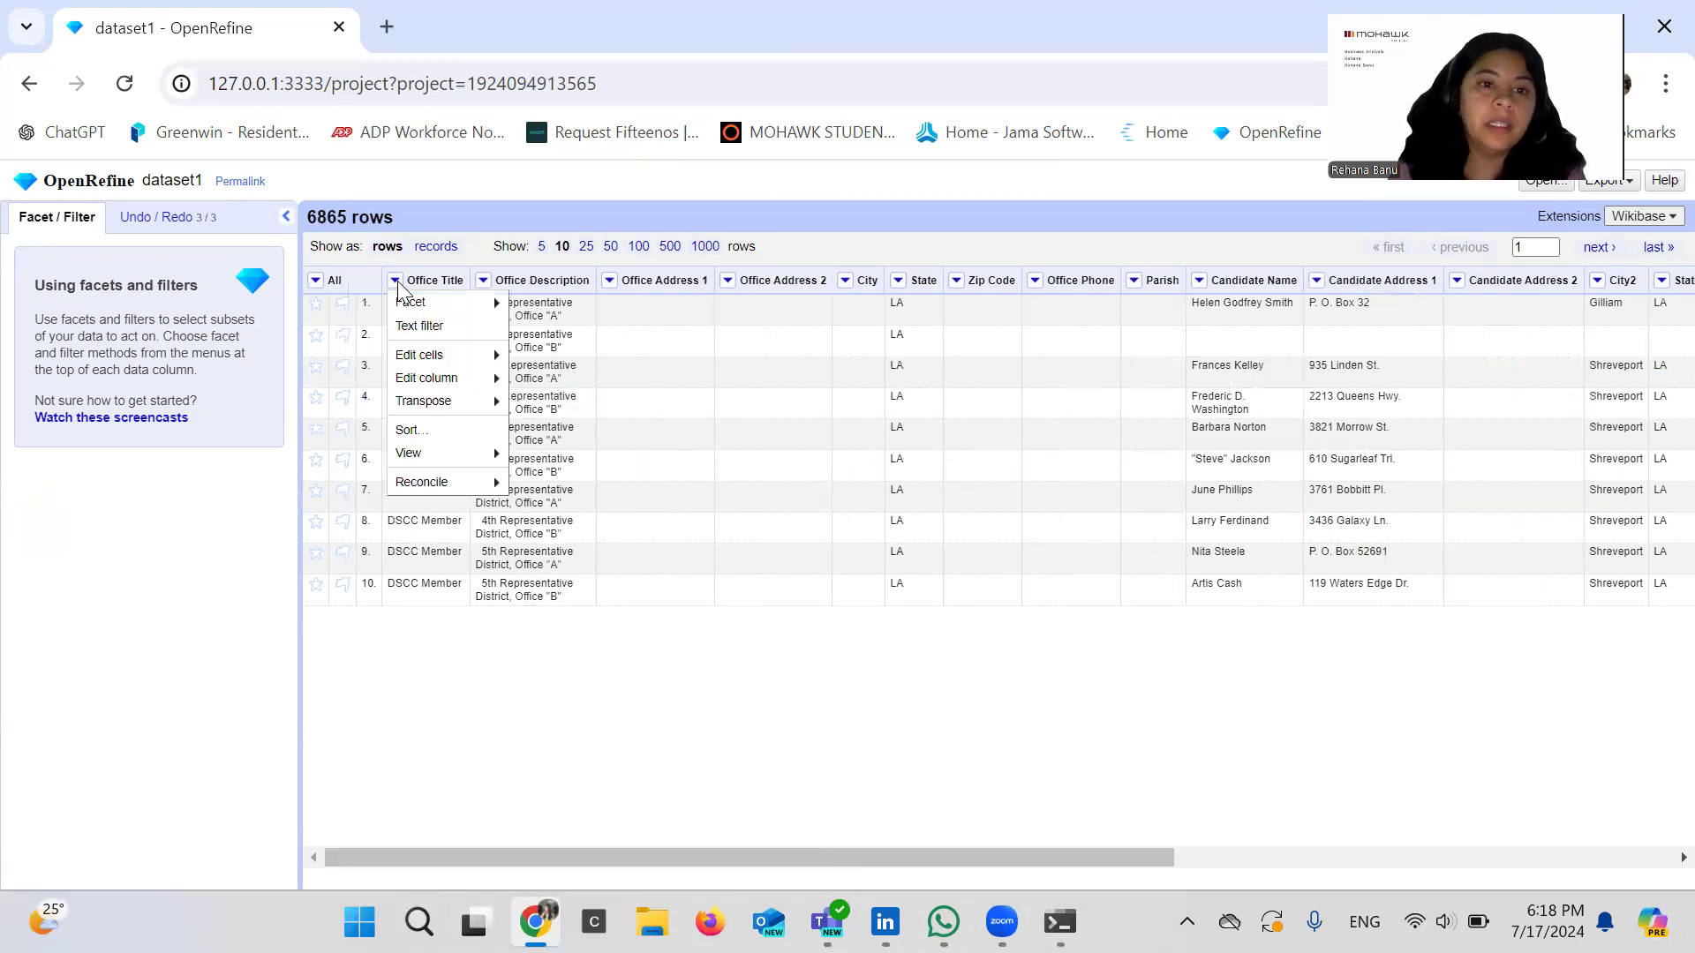
{"action": "mouse_move", "coordinate": [409, 309]}
{"action": "left_click", "coordinate": [542, 306]}
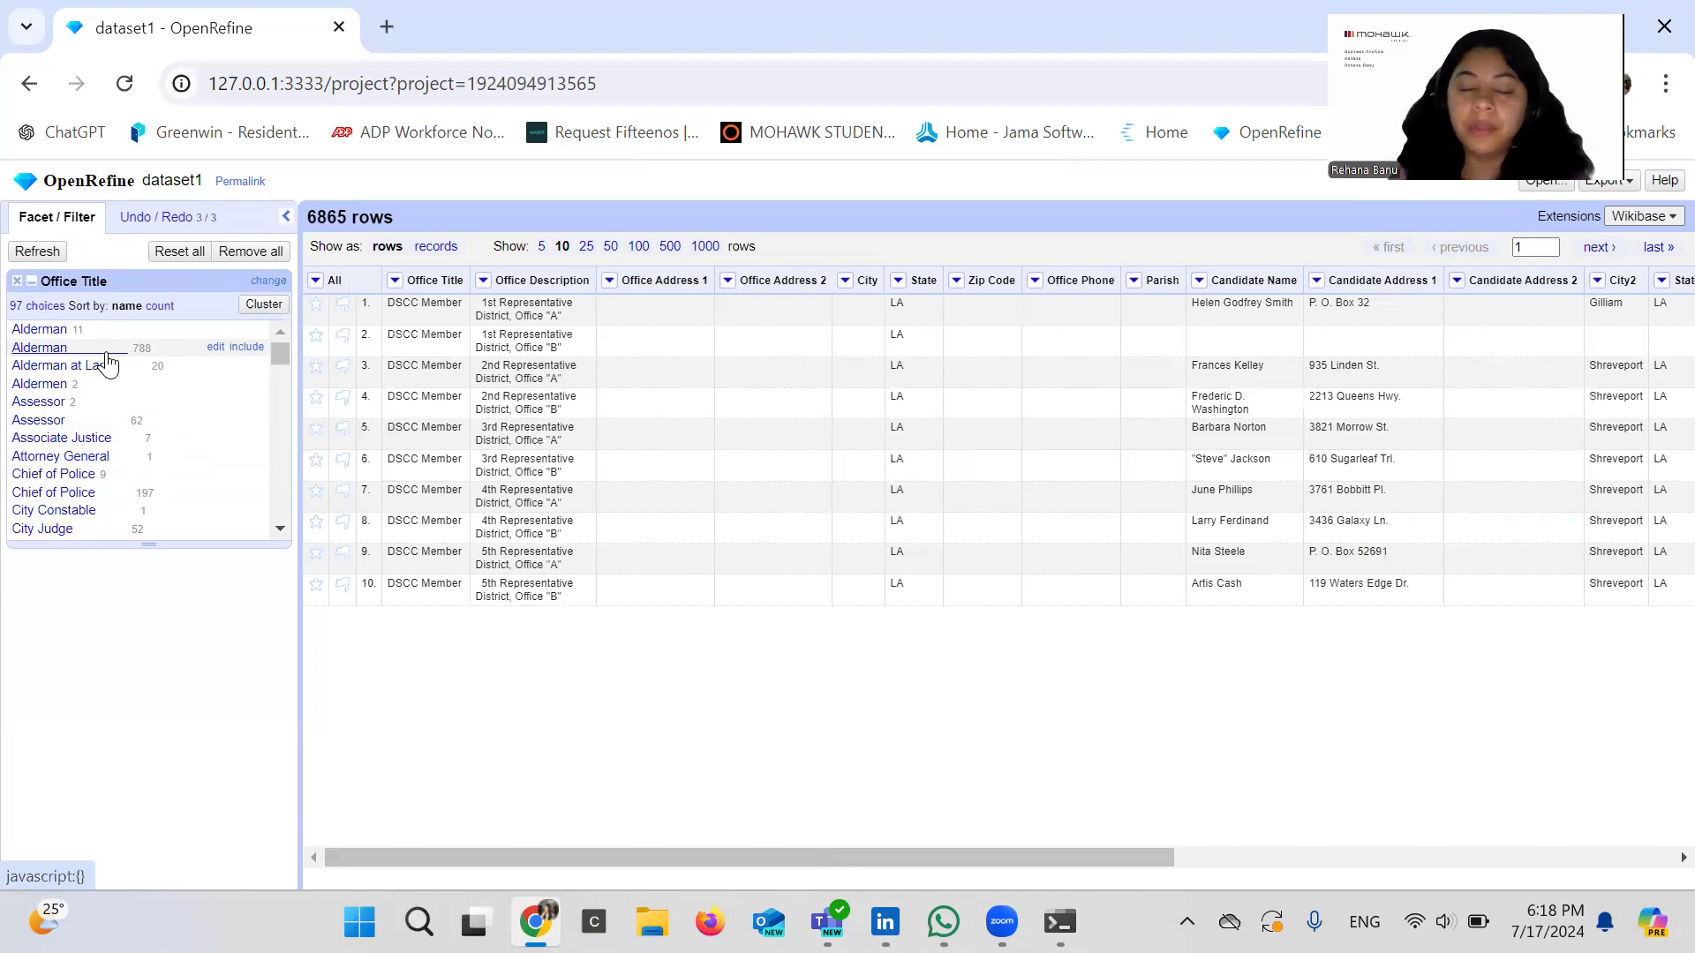
Step: Edit the second Alderman entry in the Office Title facet to strip its trailing spaces, and apply the value Alderman
{"action": "left_click", "coordinate": [216, 350]}
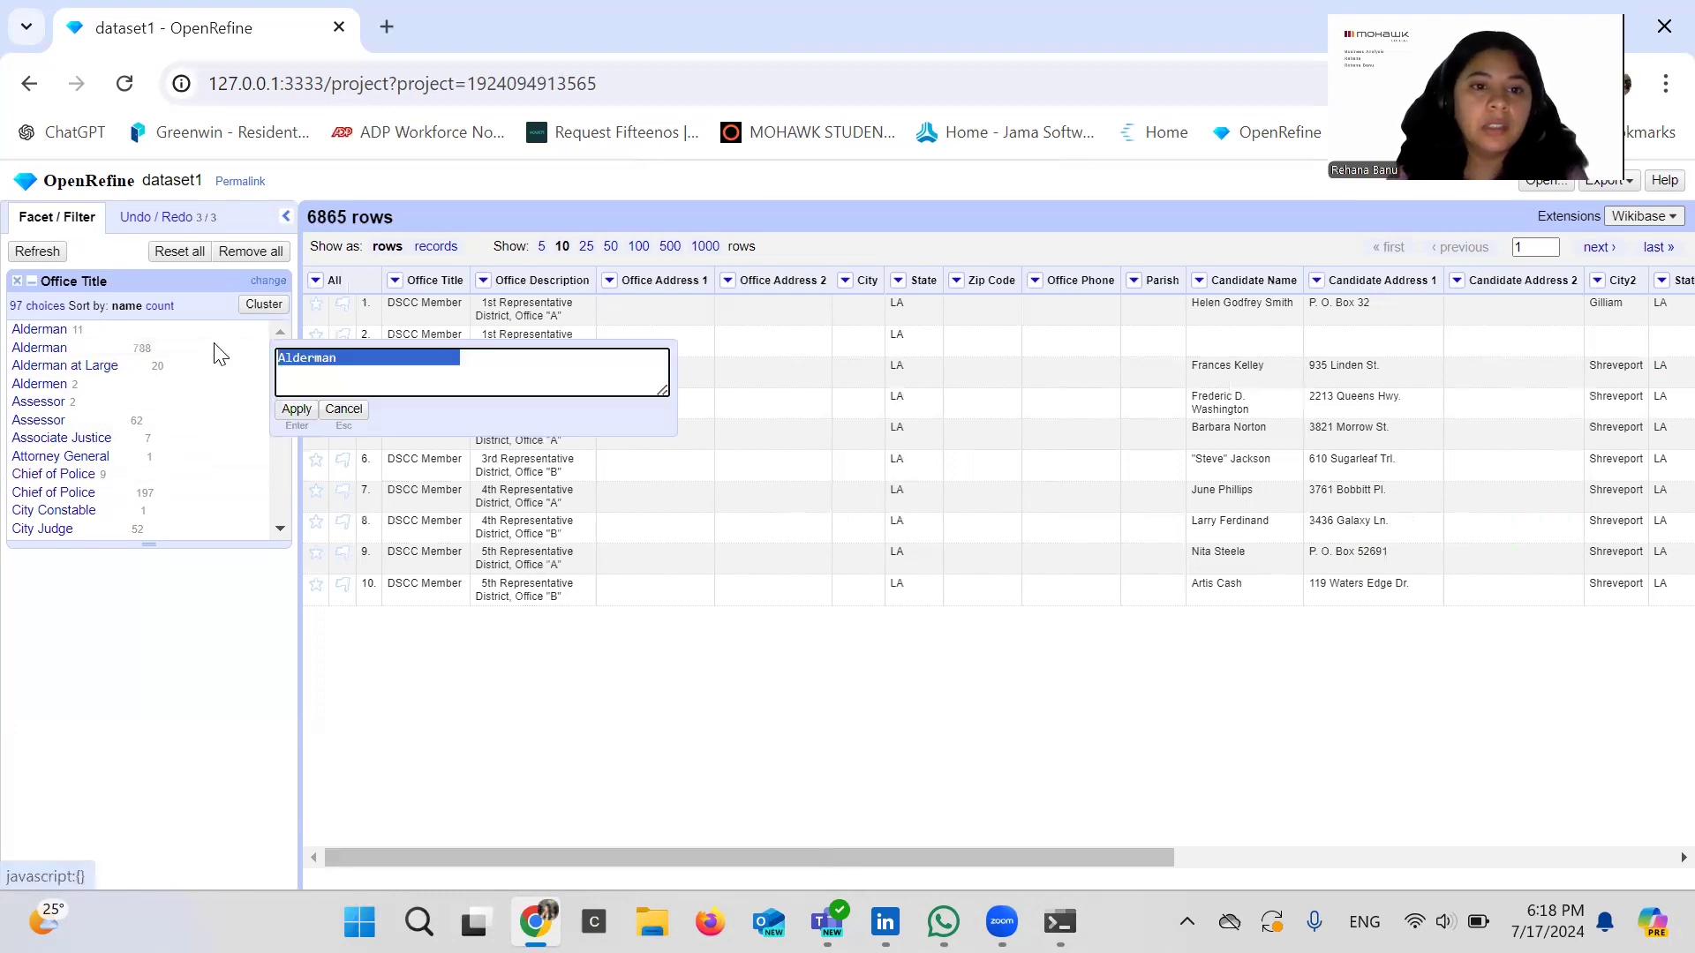
{"action": "left_click", "coordinate": [475, 366]}
{"action": "key", "text": "BackSpace"}
{"action": "key", "text": "BackSpace"}
{"action": "key", "text": "BackSpace"}
{"action": "key", "text": "BackSpace"}
{"action": "key", "text": "BackSpace"}
{"action": "key", "text": "BackSpace"}
{"action": "key", "text": "BackSpace"}
{"action": "key", "text": "BackSpace"}
{"action": "key", "text": "BackSpace"}
{"action": "key", "text": "BackSpace"}
{"action": "key", "text": "BackSpace"}
{"action": "key", "text": "BackSpace"}
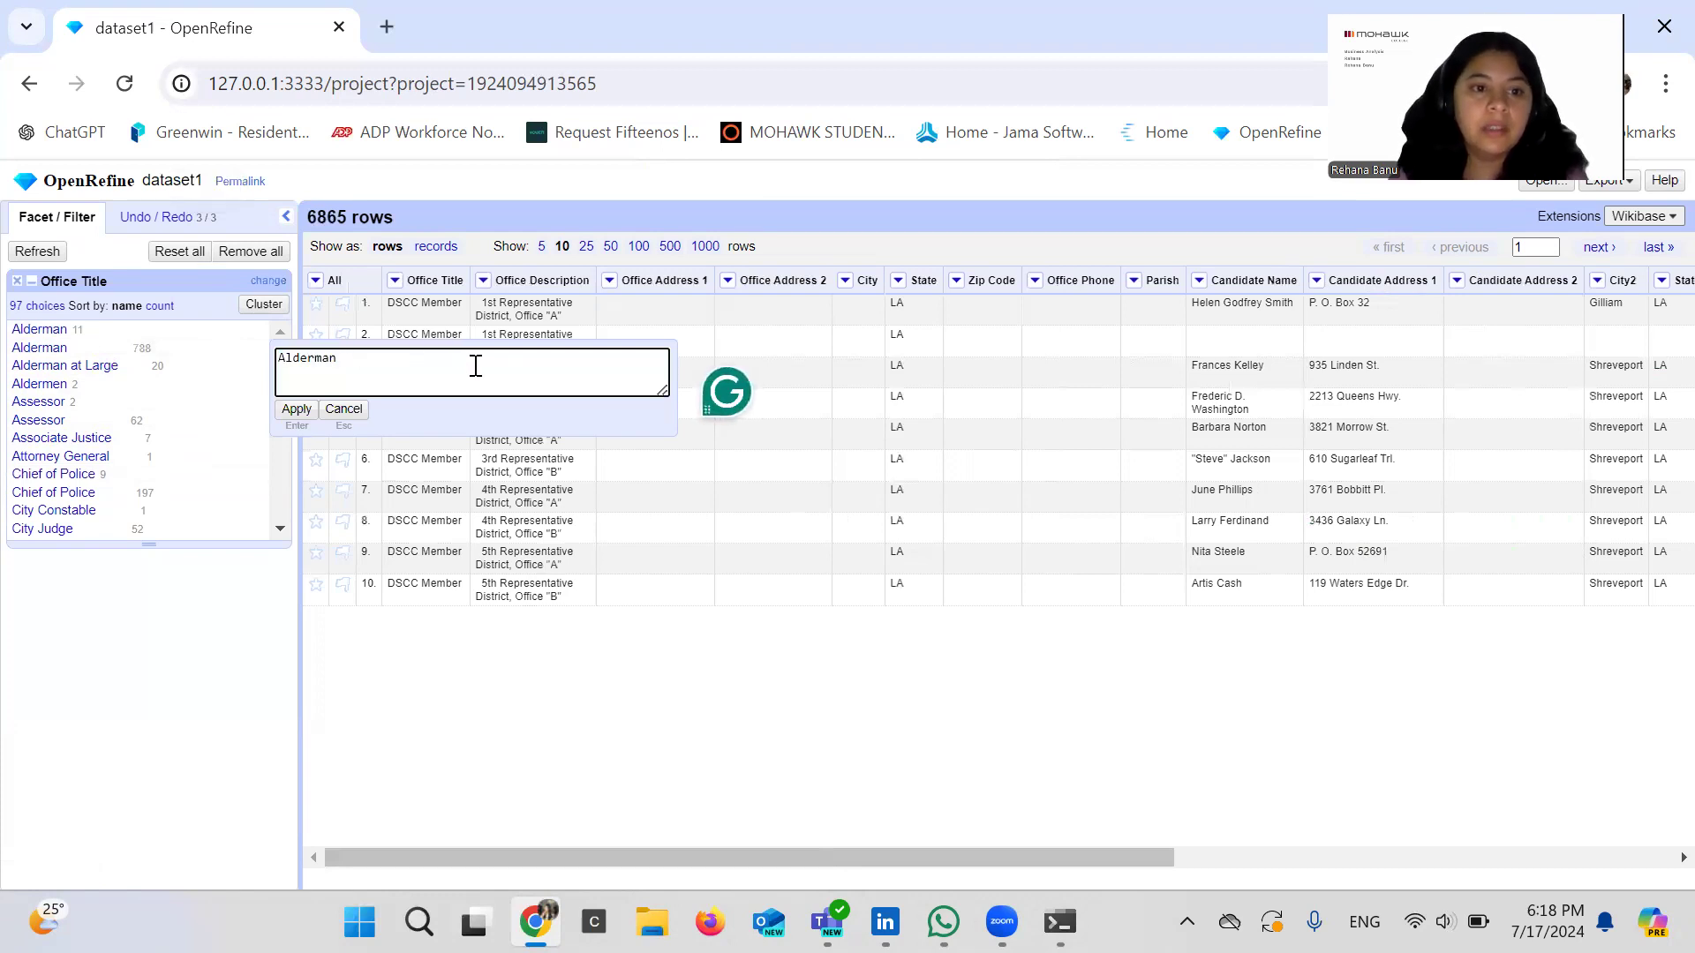
{"action": "left_click", "coordinate": [302, 410]}
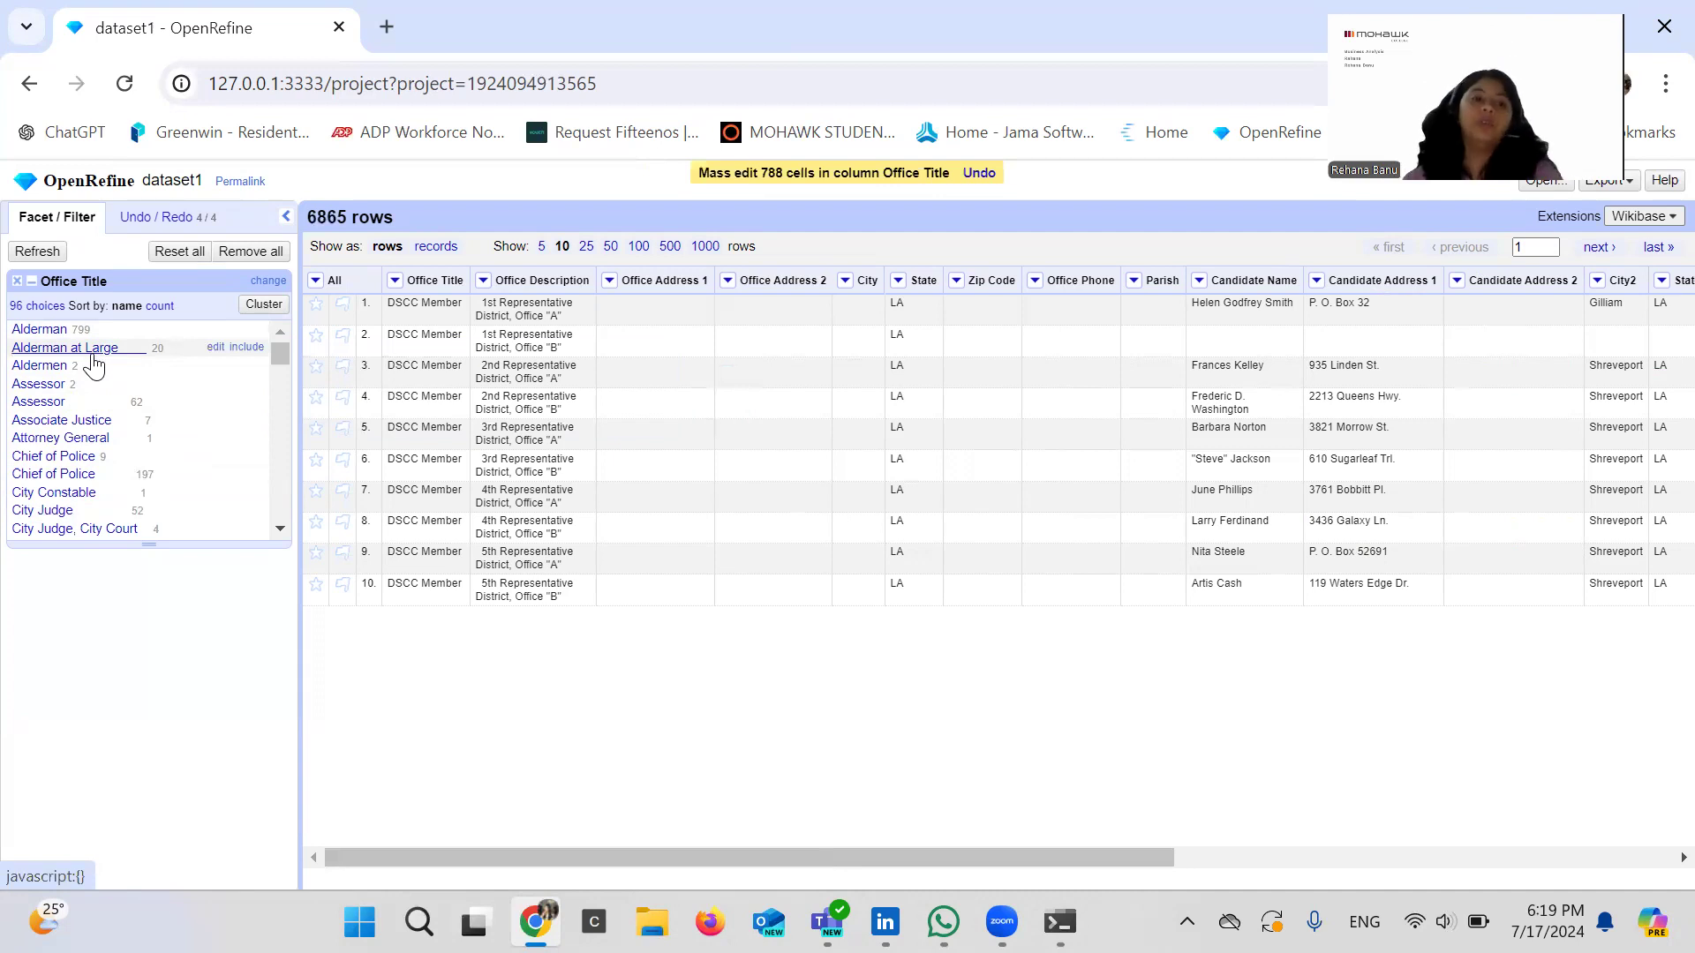
Step: Look through the full list of Office Title facet choices for further duplicate entries
{"action": "scroll", "coordinate": [95, 364], "scroll_direction": "down", "scroll_amount": 6}
{"action": "scroll", "coordinate": [94, 364], "scroll_direction": "down", "scroll_amount": 10}
{"action": "scroll", "coordinate": [94, 362], "scroll_direction": "up", "scroll_amount": 5}
{"action": "scroll", "coordinate": [95, 362], "scroll_direction": "up", "scroll_amount": 10}
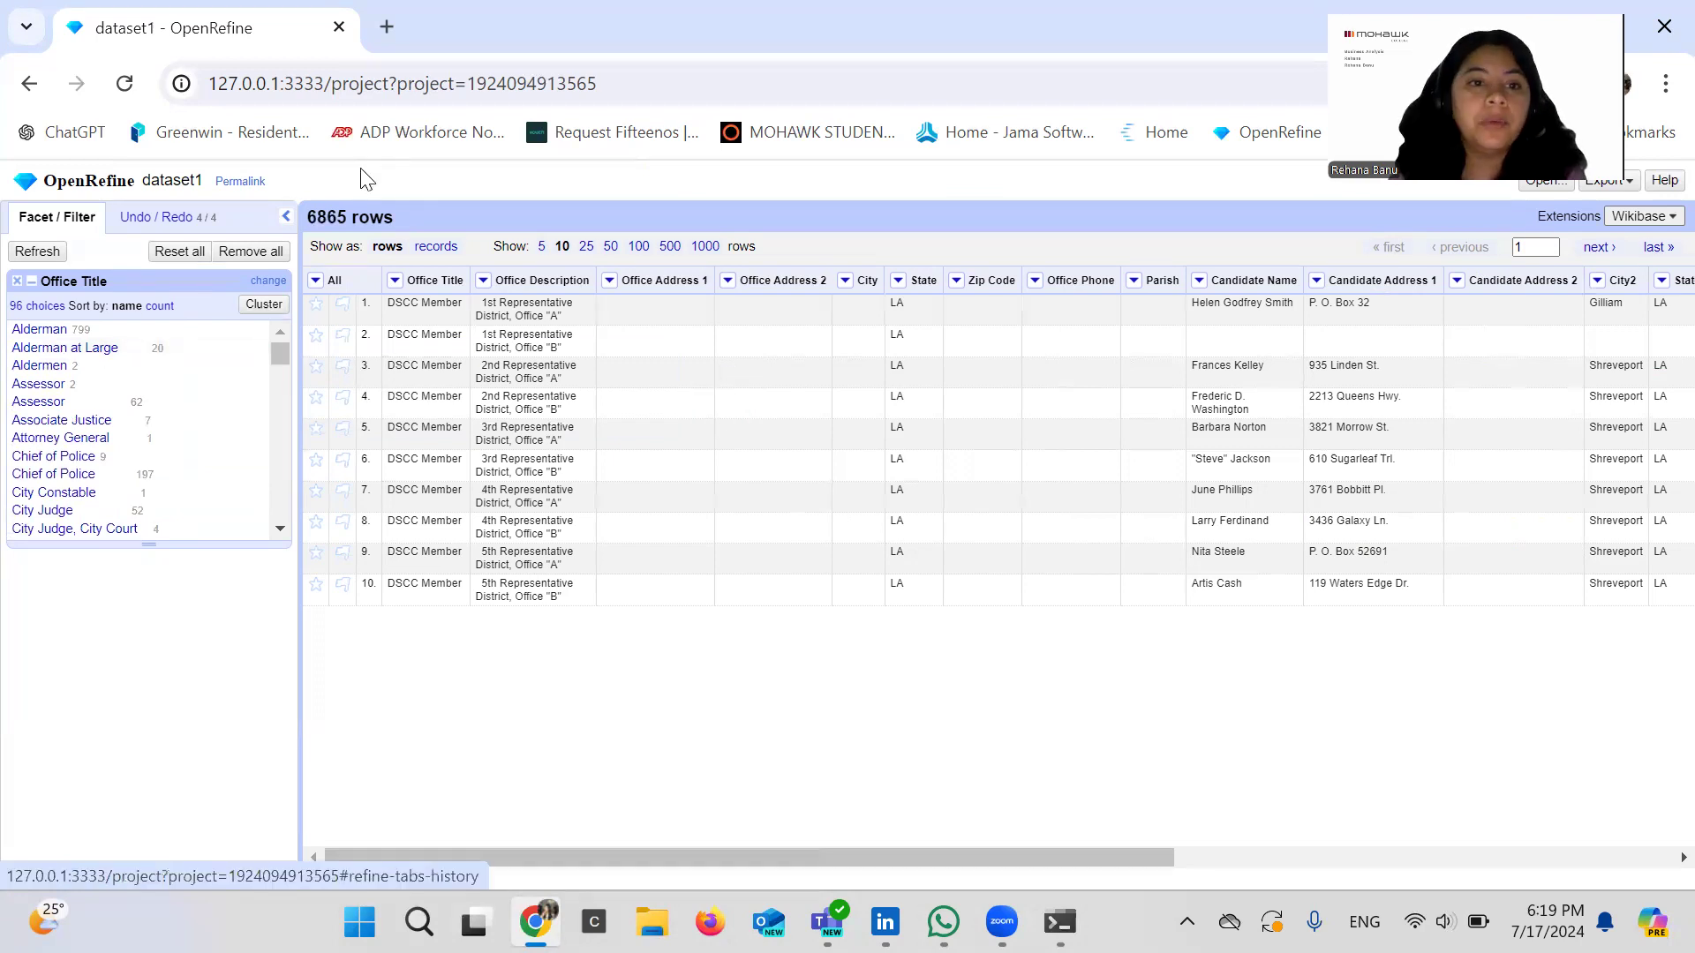
Step: Trim leading and trailing whitespace from all cells in the Office Title column
{"action": "left_click", "coordinate": [395, 281]}
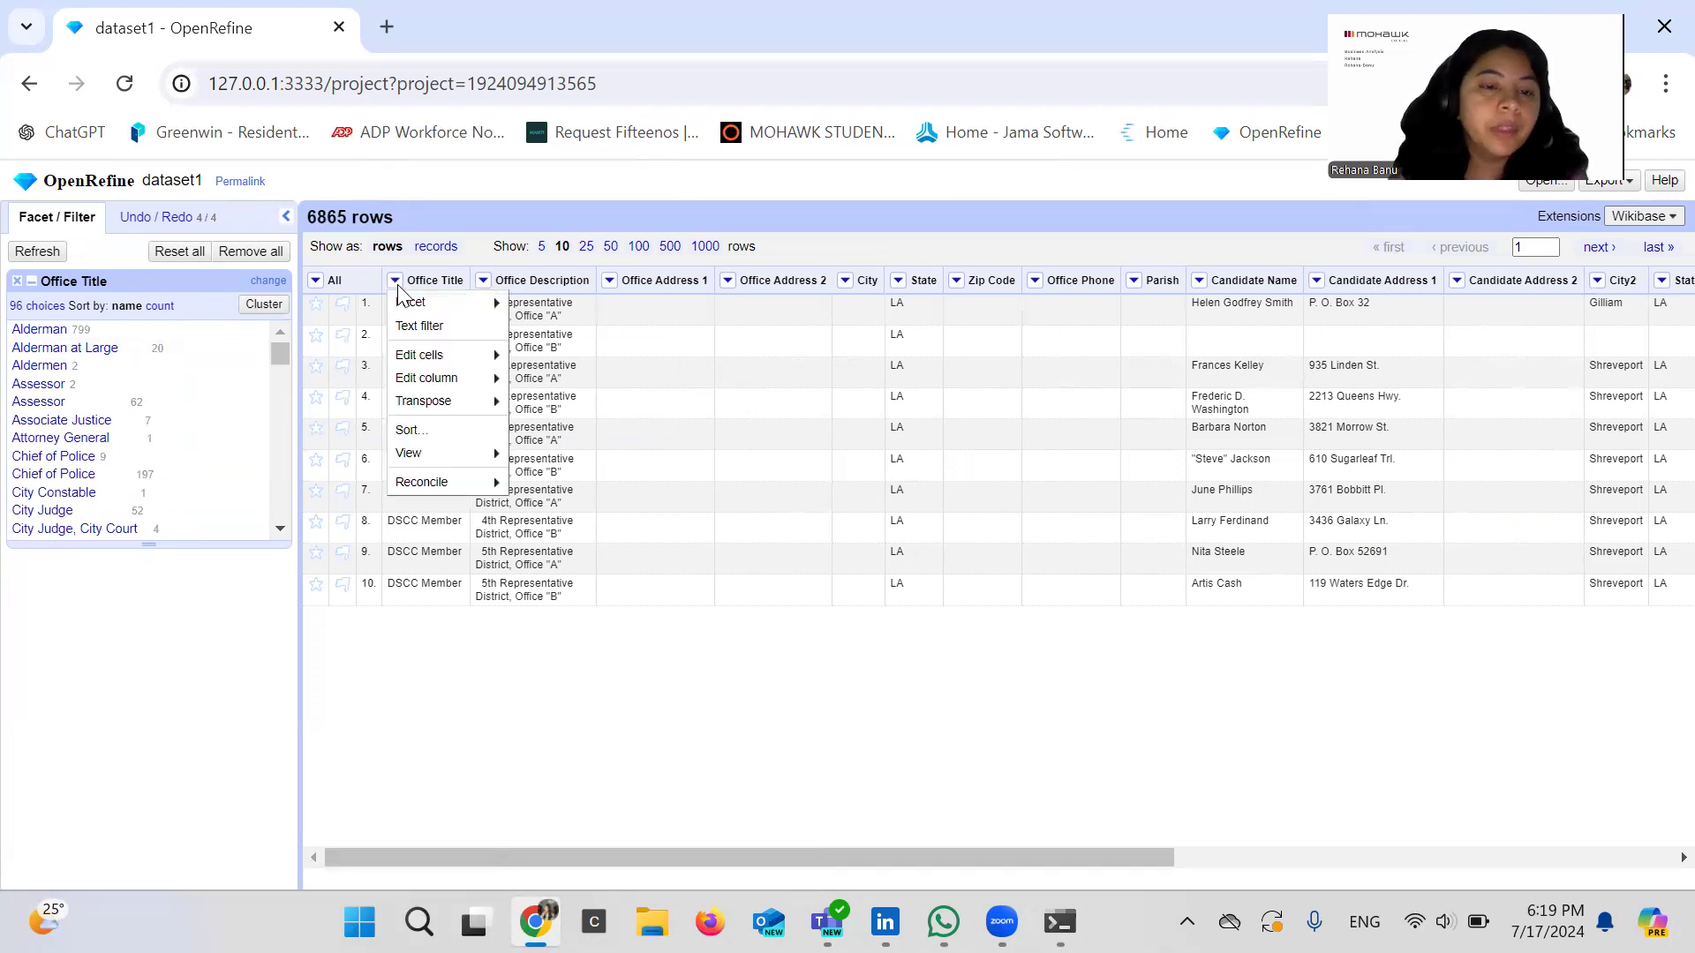
{"action": "mouse_move", "coordinate": [434, 356]}
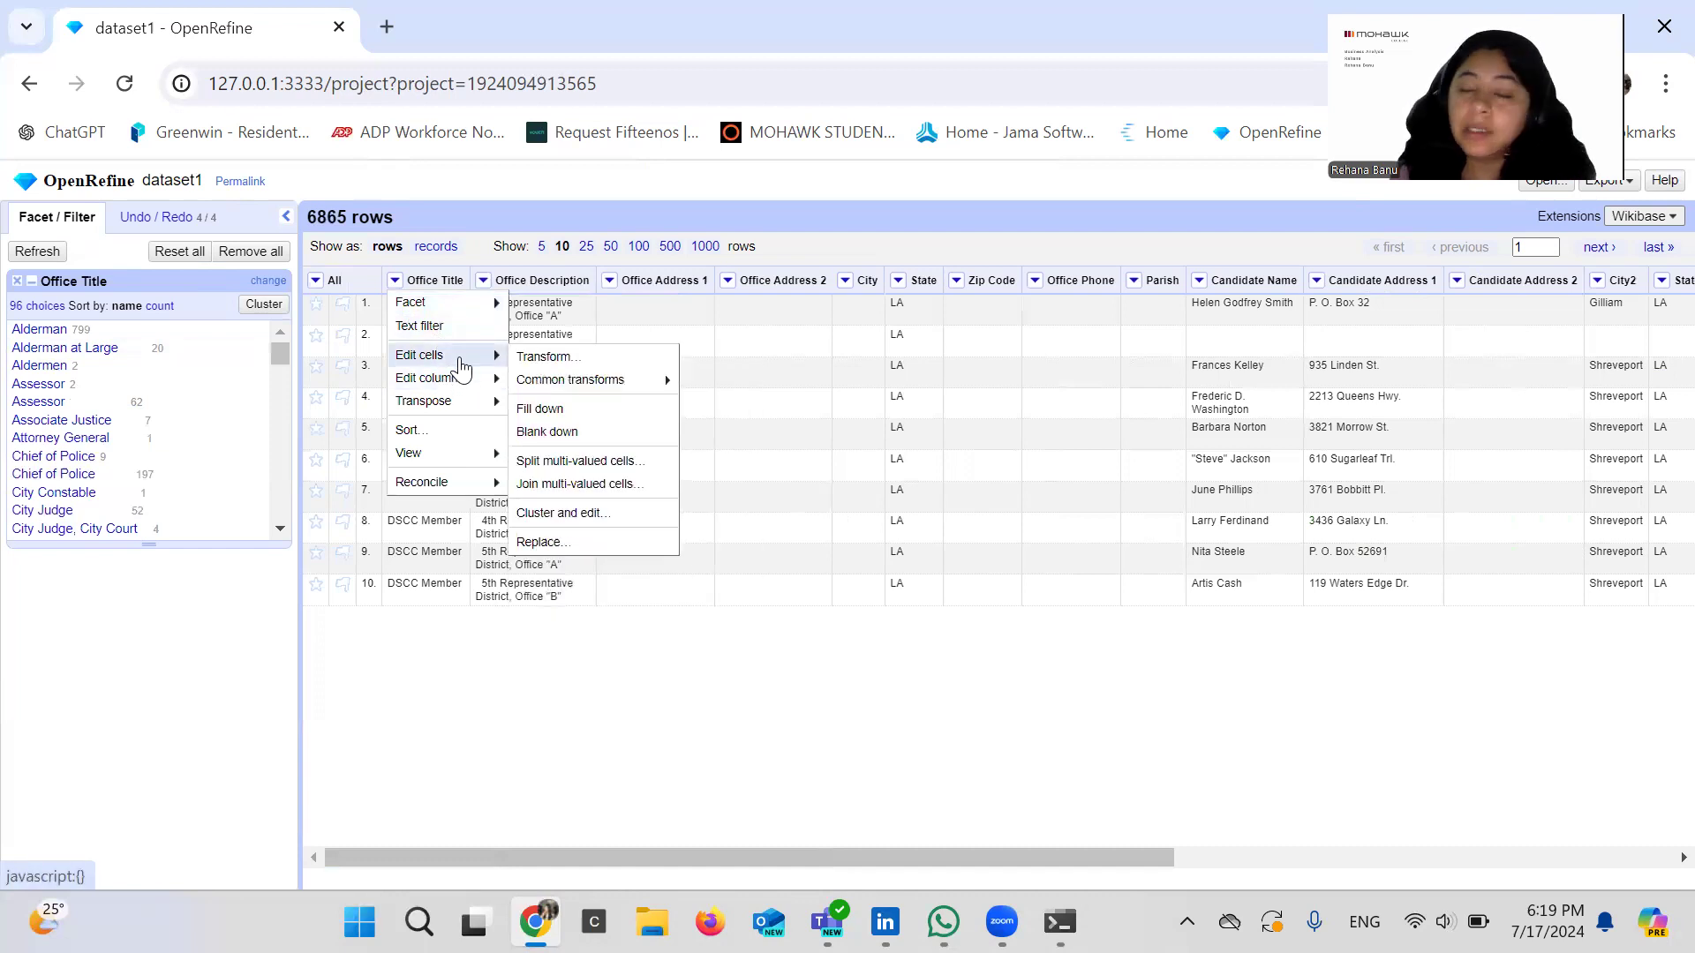
{"action": "mouse_move", "coordinate": [548, 389]}
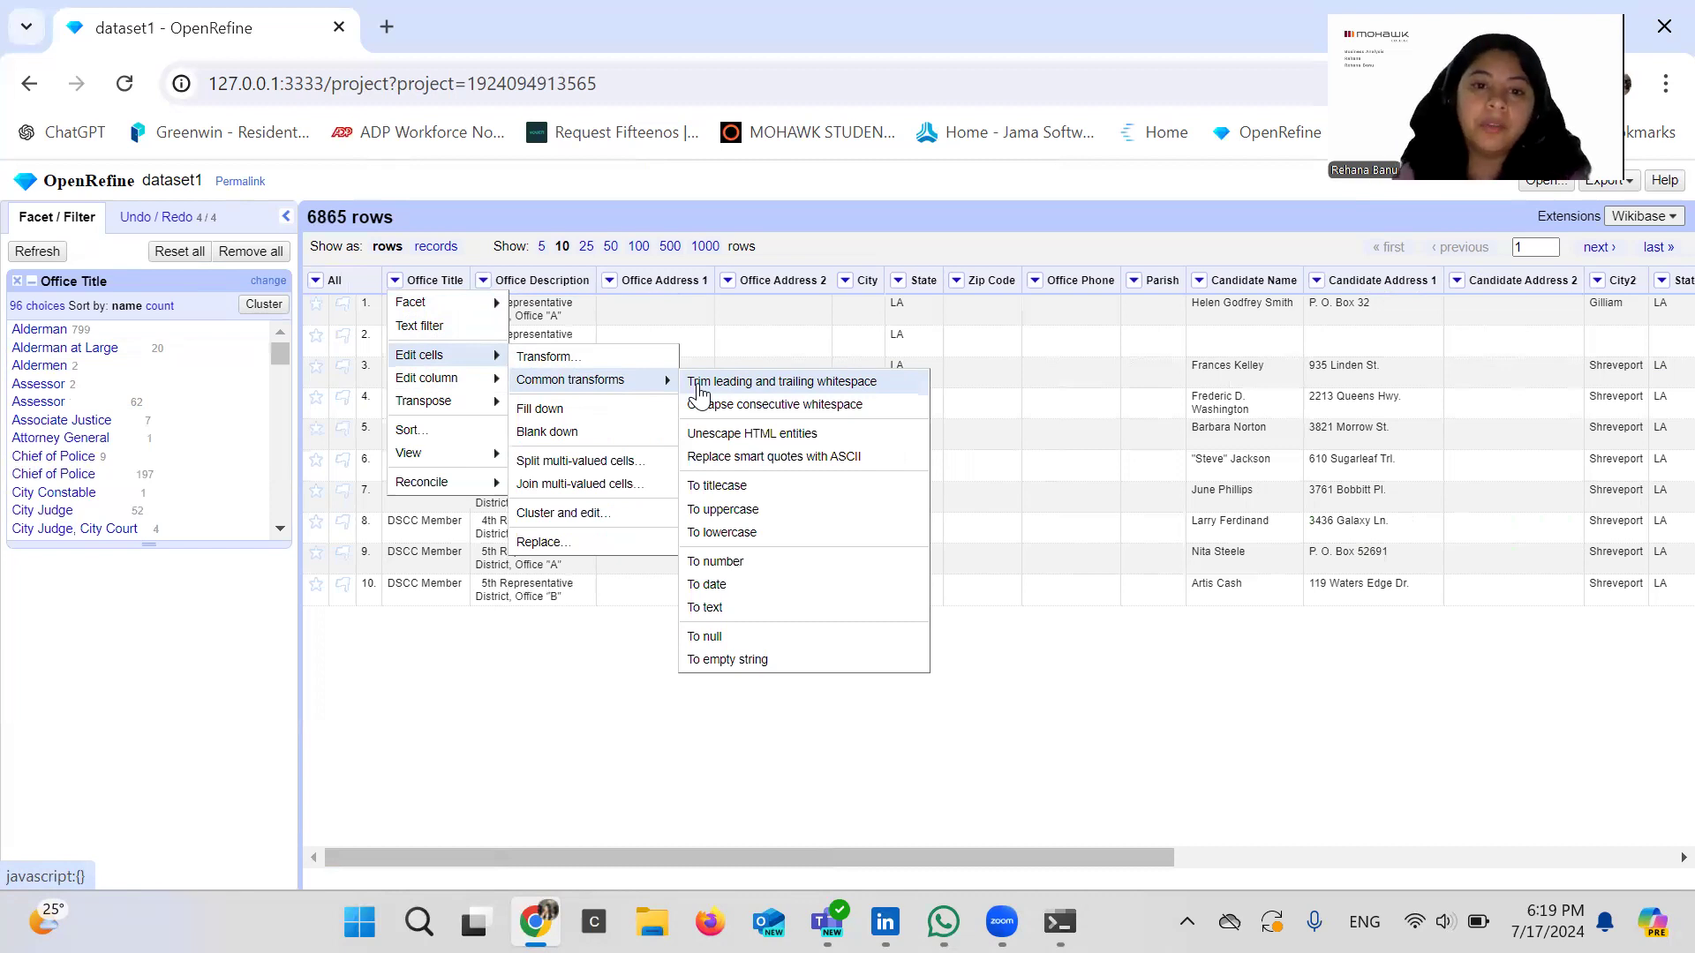
{"action": "left_click", "coordinate": [699, 384]}
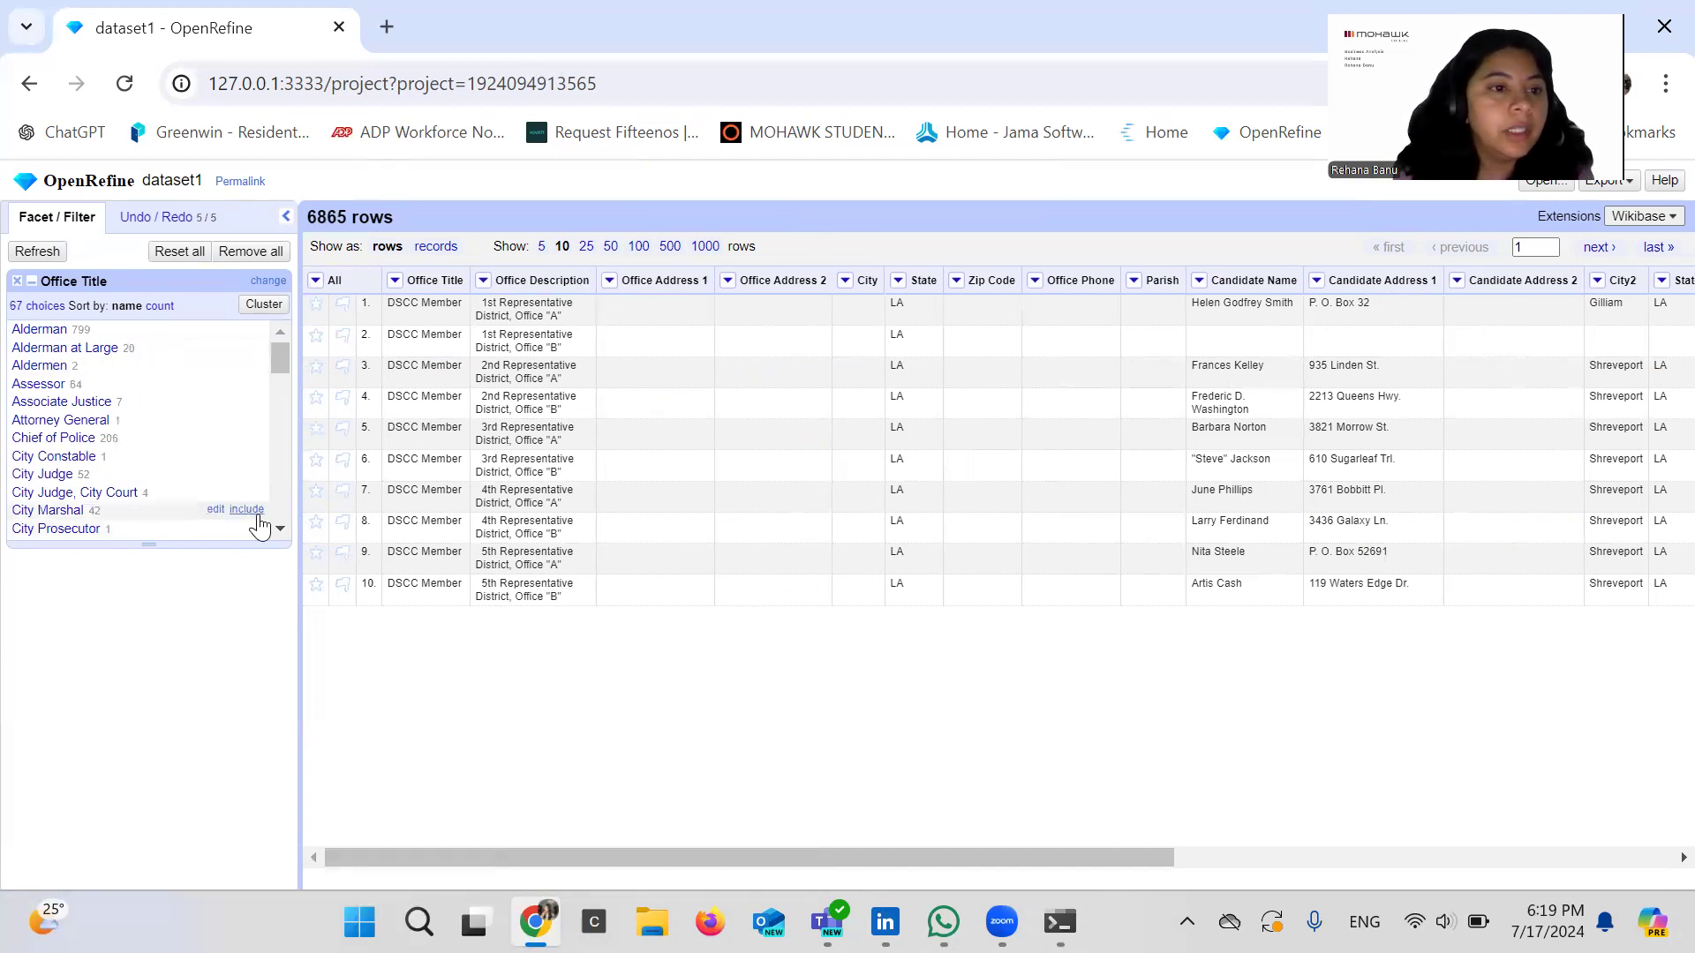
Step: Cluster Office Title by key collision with Fingerprint and with n-Gram fingerprint size 2, merging the Council Member at Large and Council Member clusters
{"action": "left_click", "coordinate": [263, 304]}
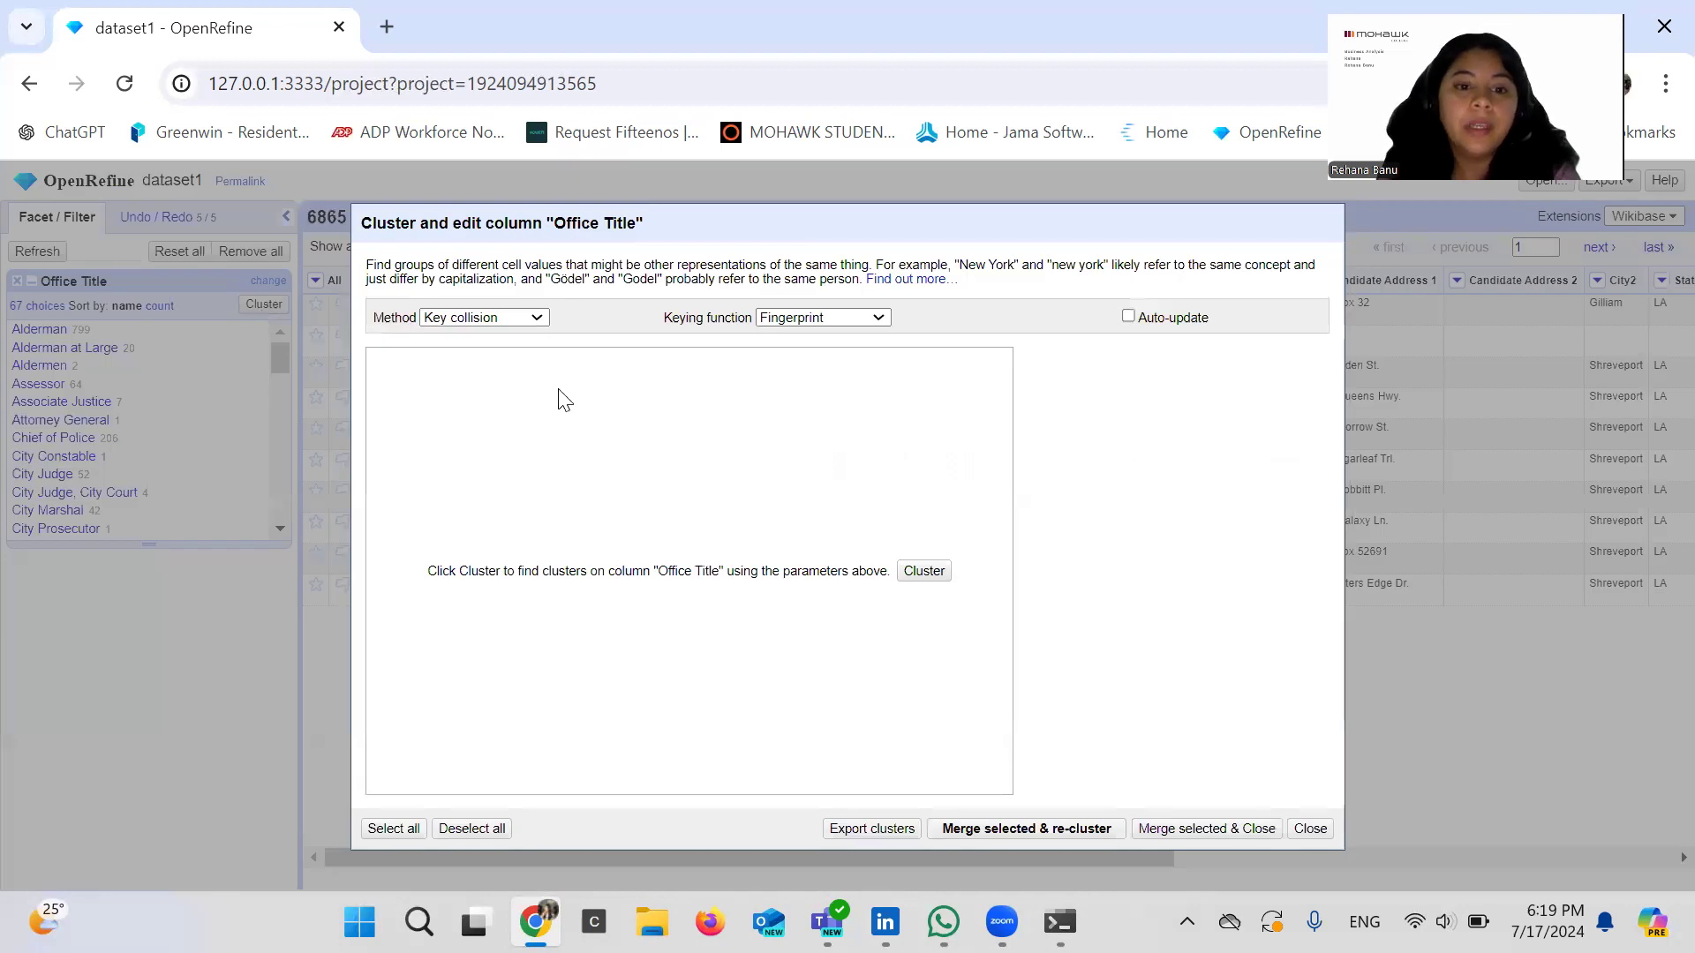
{"action": "left_click", "coordinate": [938, 580]}
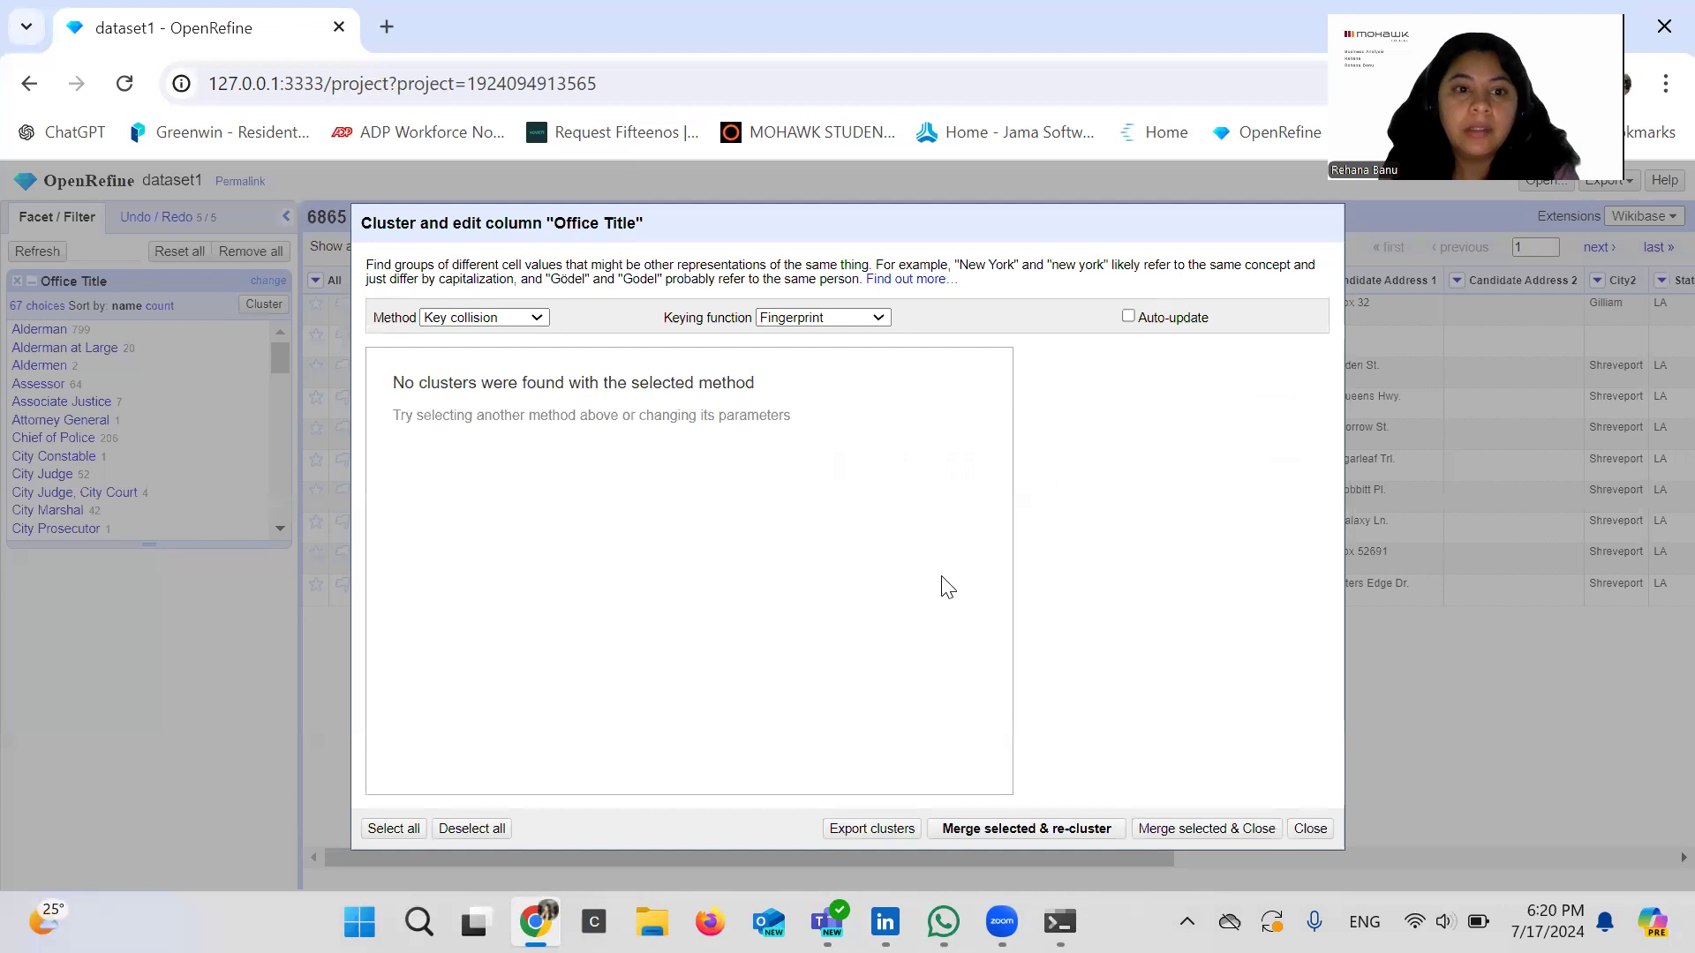
{"action": "left_click", "coordinate": [865, 318]}
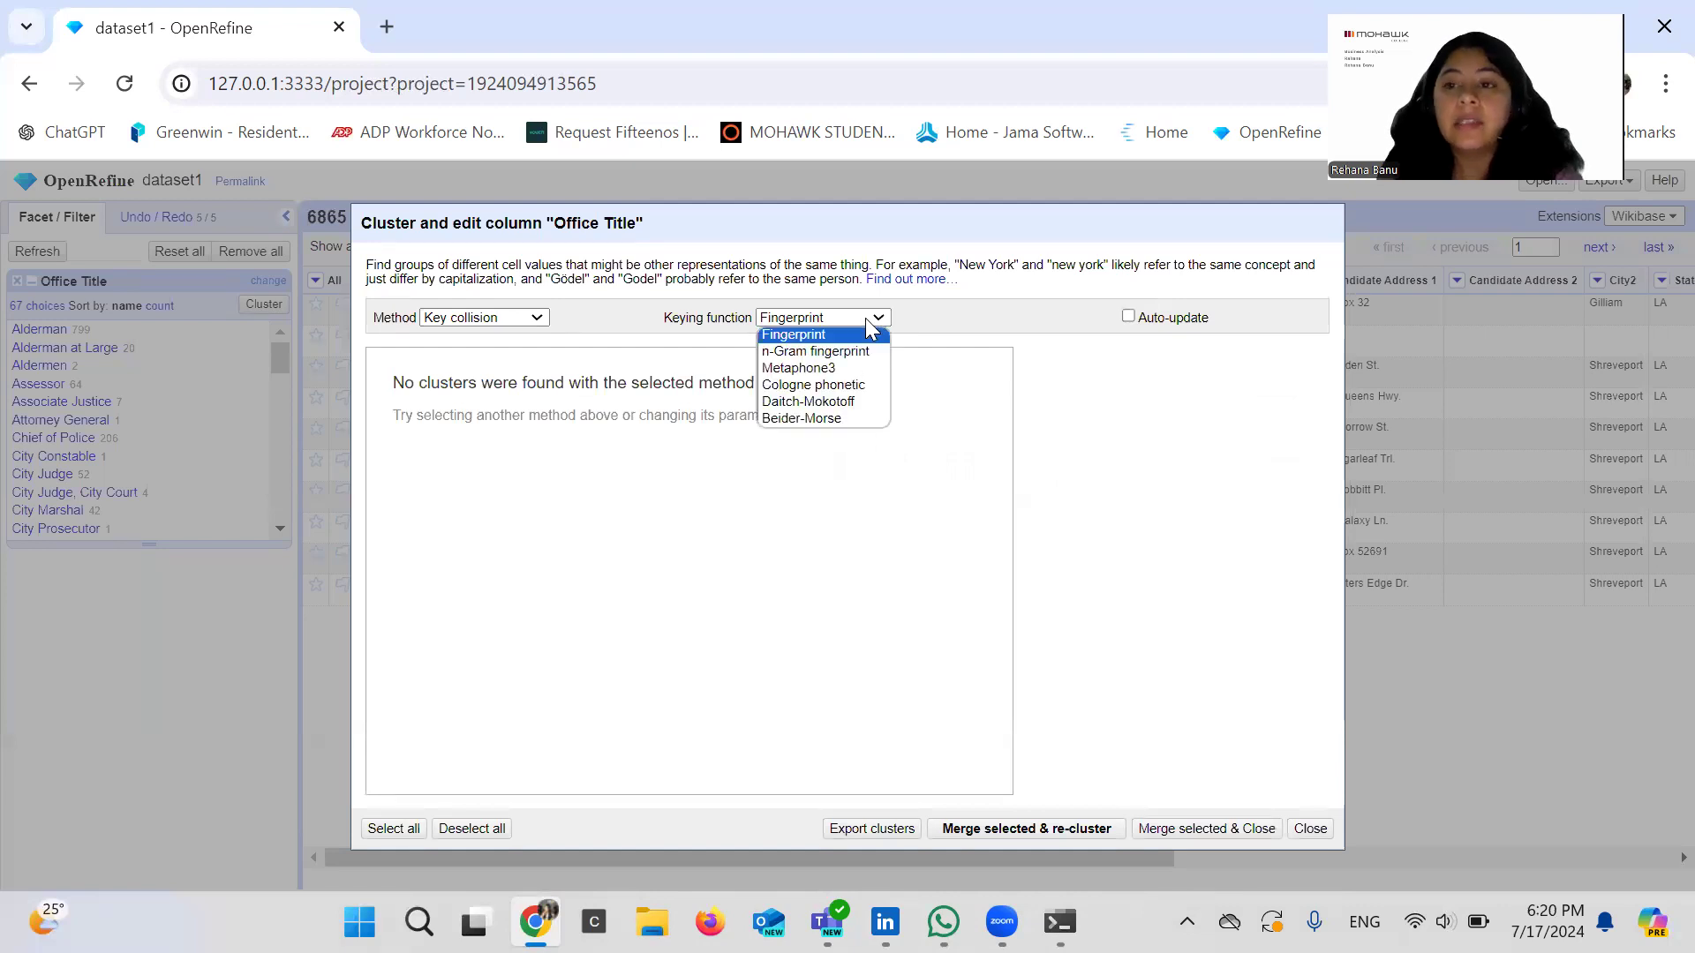
{"action": "left_click", "coordinate": [865, 352]}
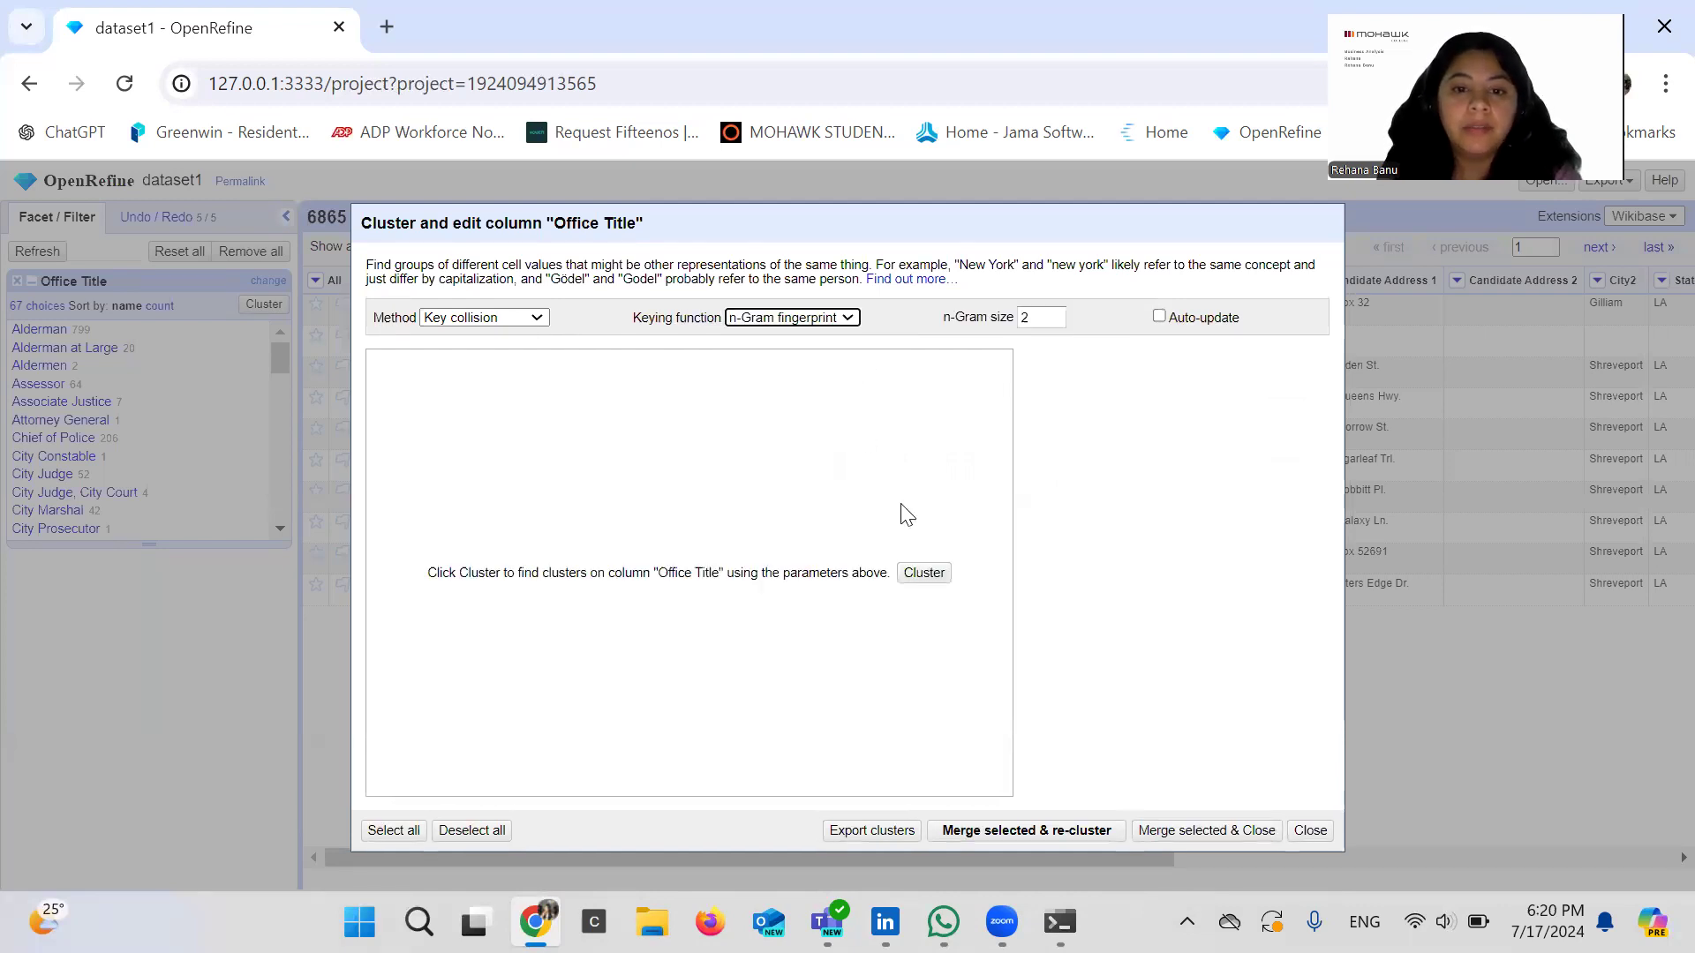
{"action": "left_click", "coordinate": [922, 573]}
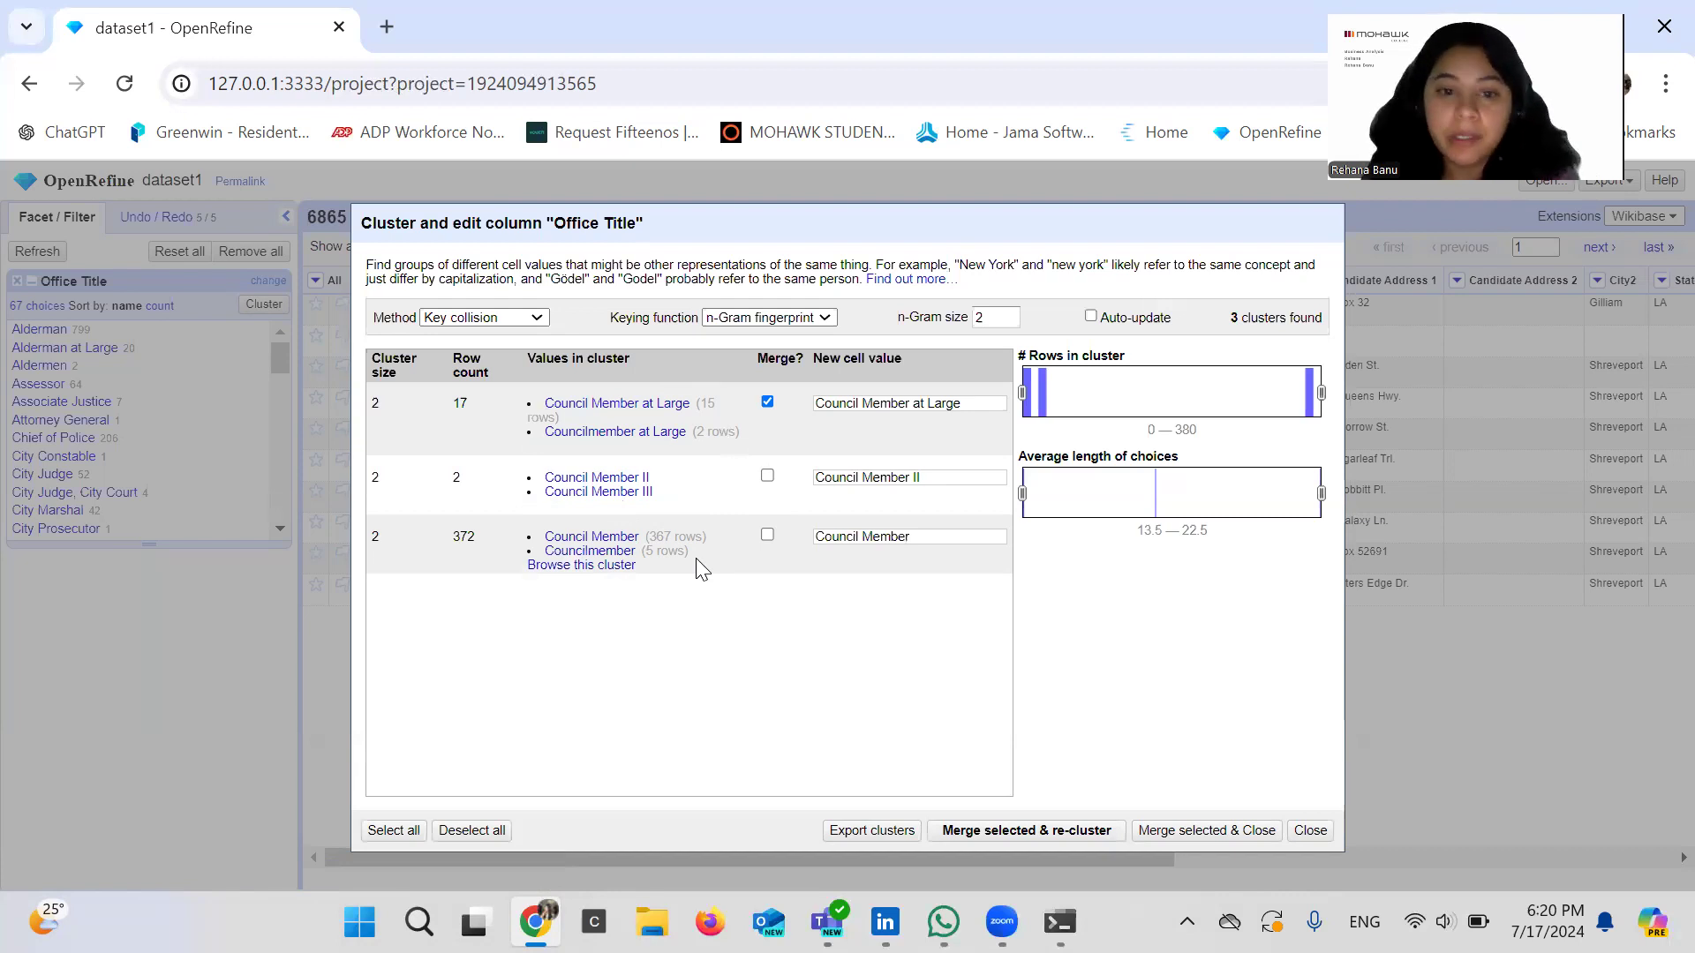
{"action": "left_click", "coordinate": [767, 536]}
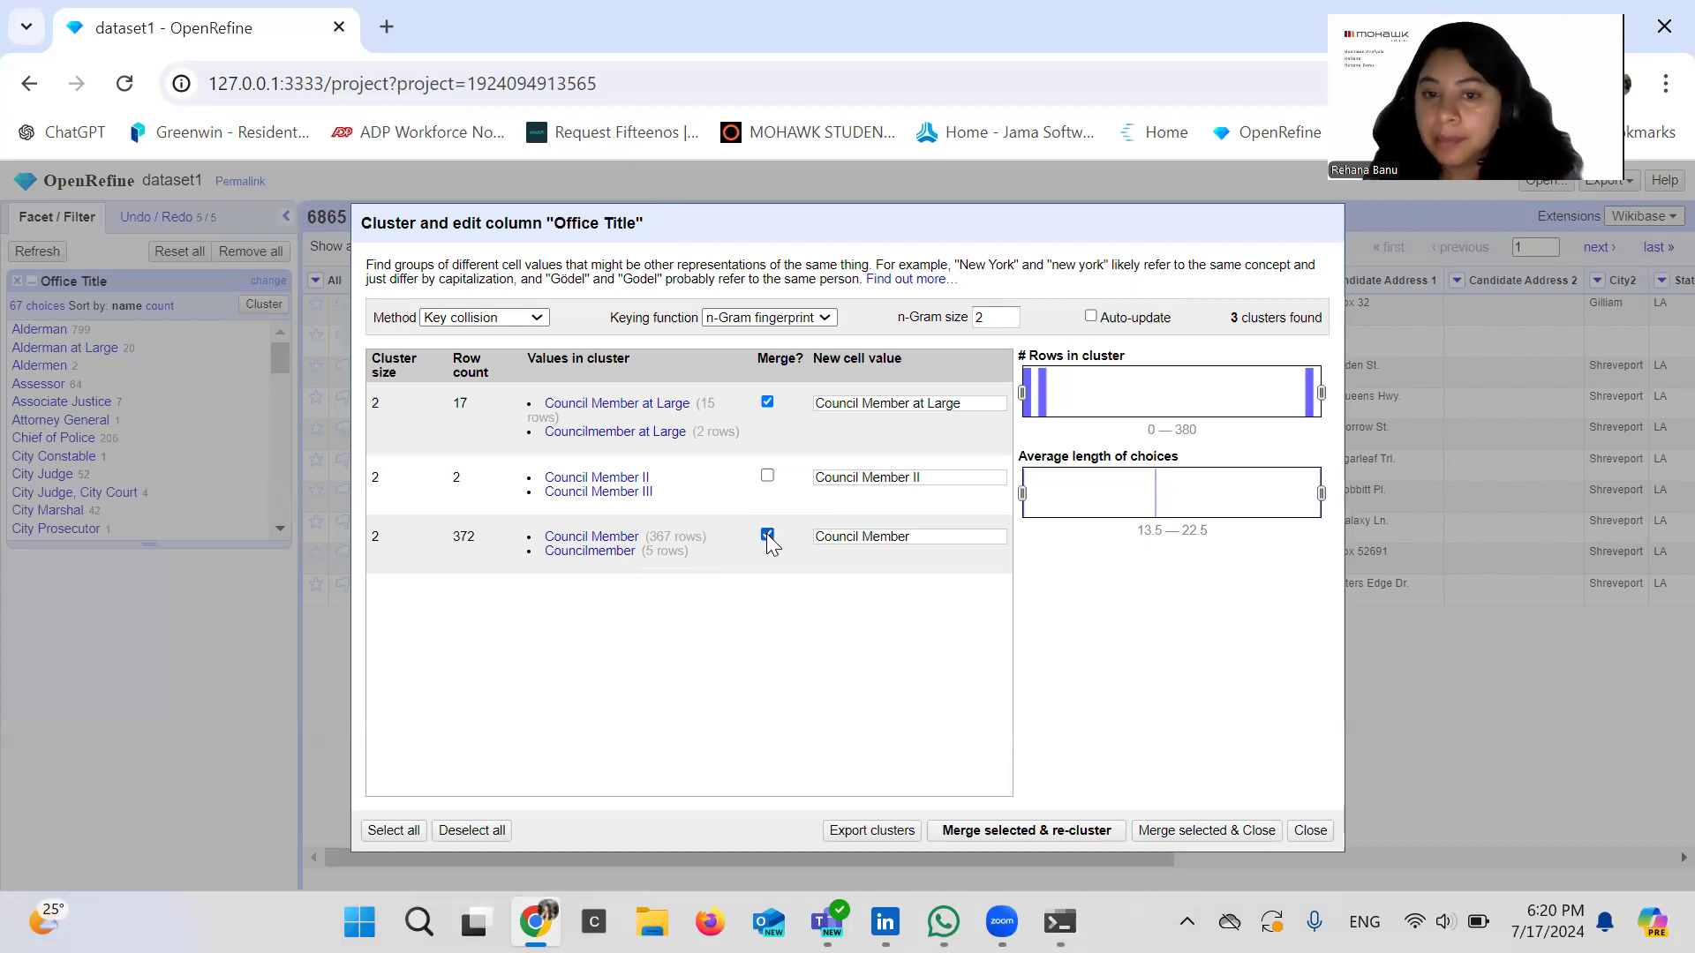
{"action": "left_click", "coordinate": [1016, 831]}
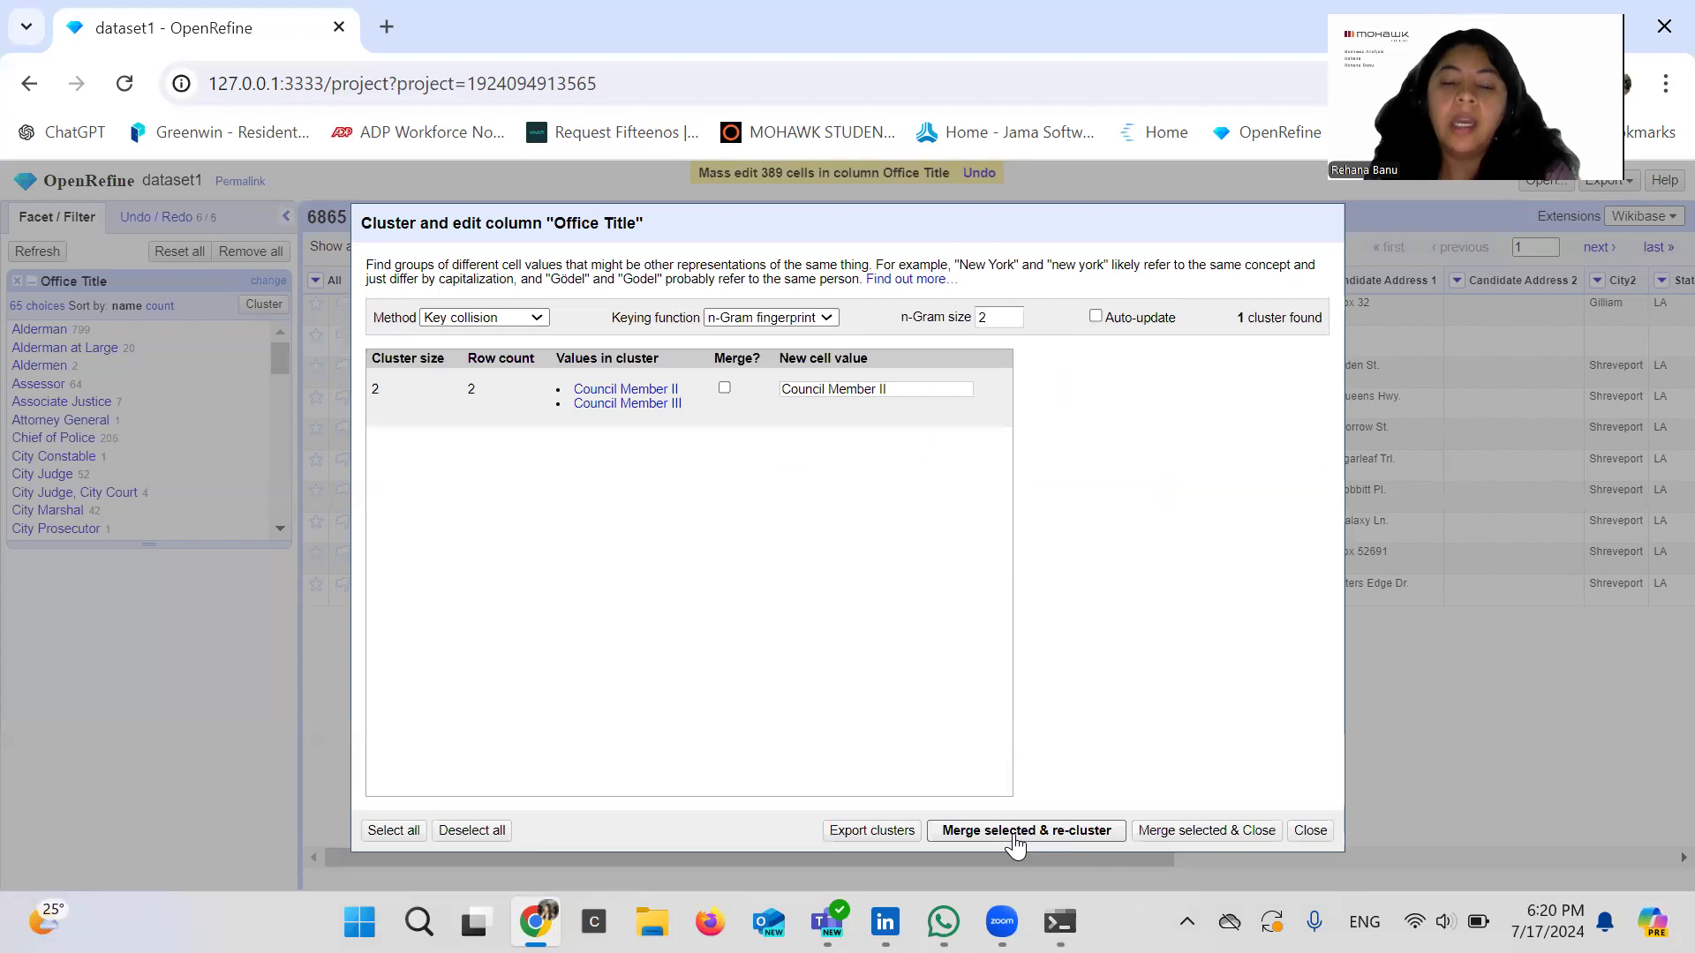
Step: Re-cluster Office Title with the Metaphone3 keying function and merge the Justice of the Peace, Alderman and Councilman clusters
{"action": "left_click", "coordinate": [787, 323]}
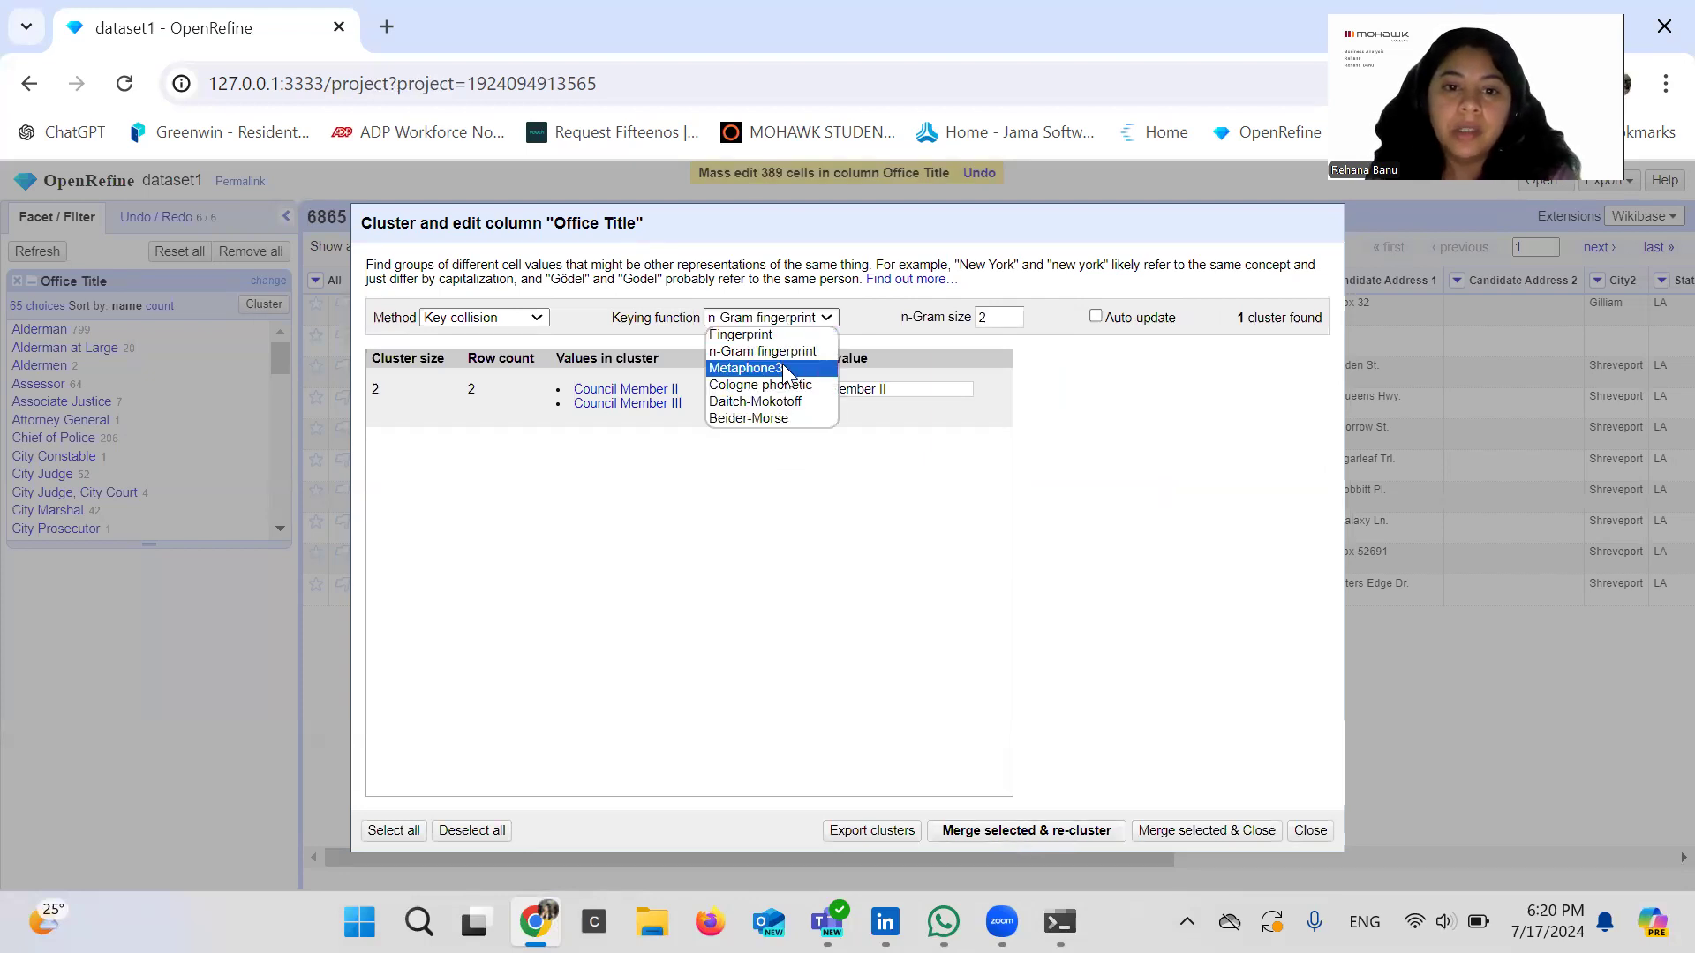
{"action": "left_click", "coordinate": [782, 363]}
{"action": "left_click", "coordinate": [924, 571]}
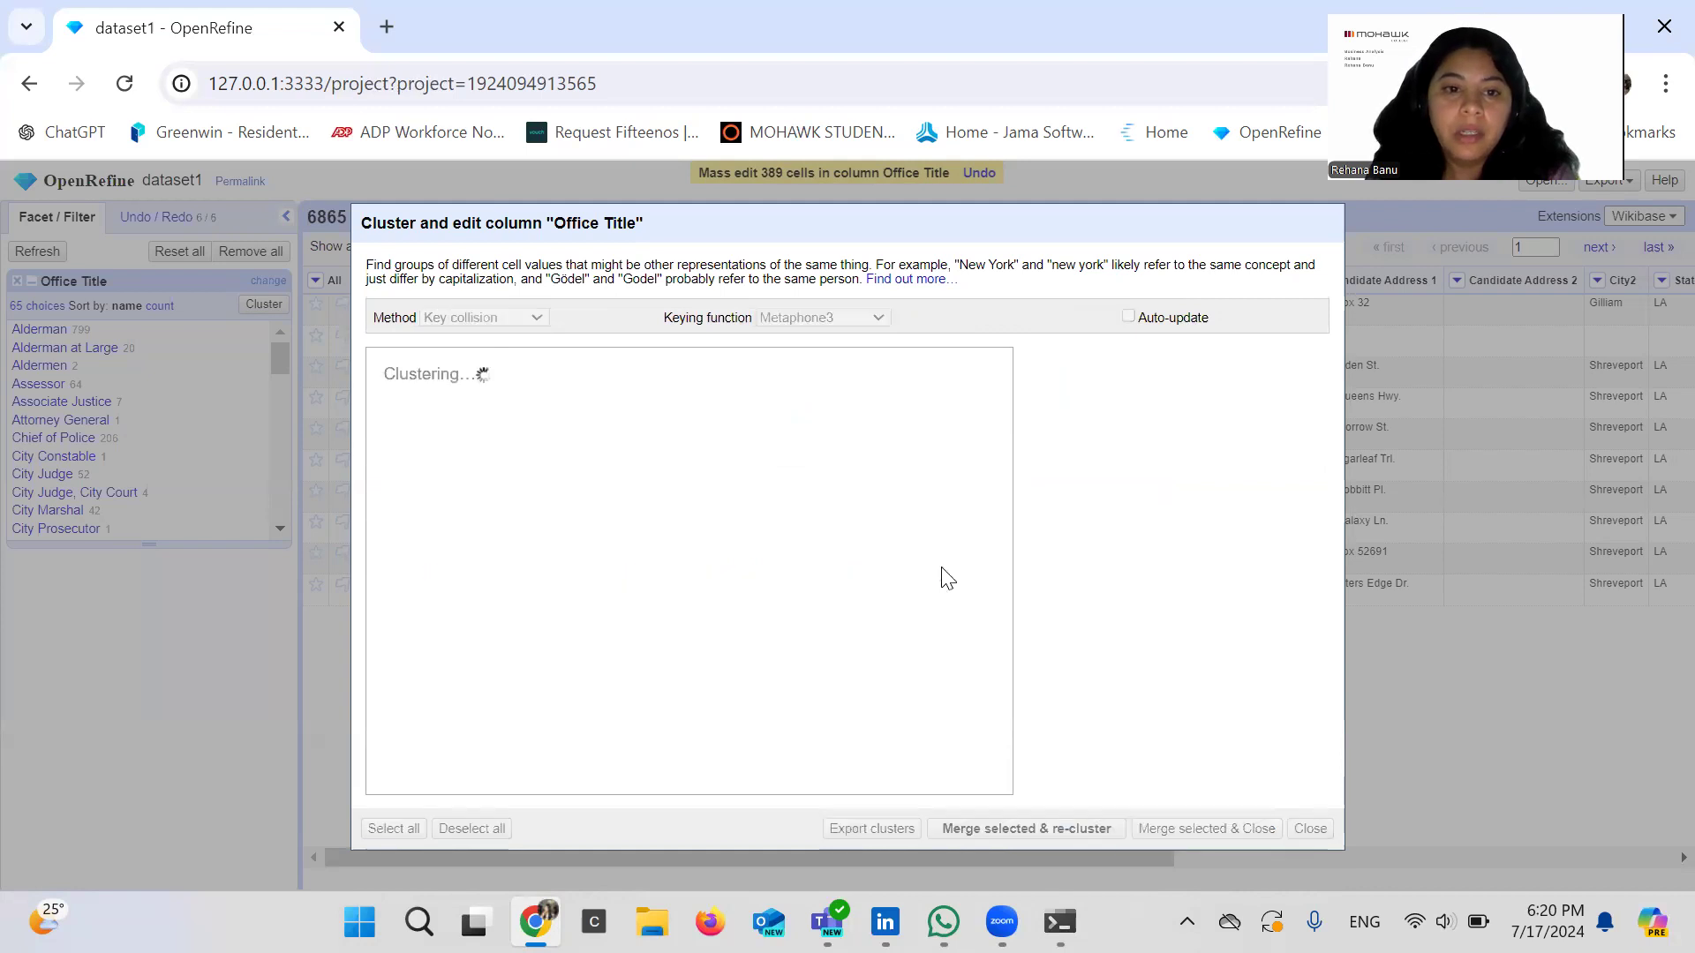
{"action": "mouse_move", "coordinate": [710, 401]}
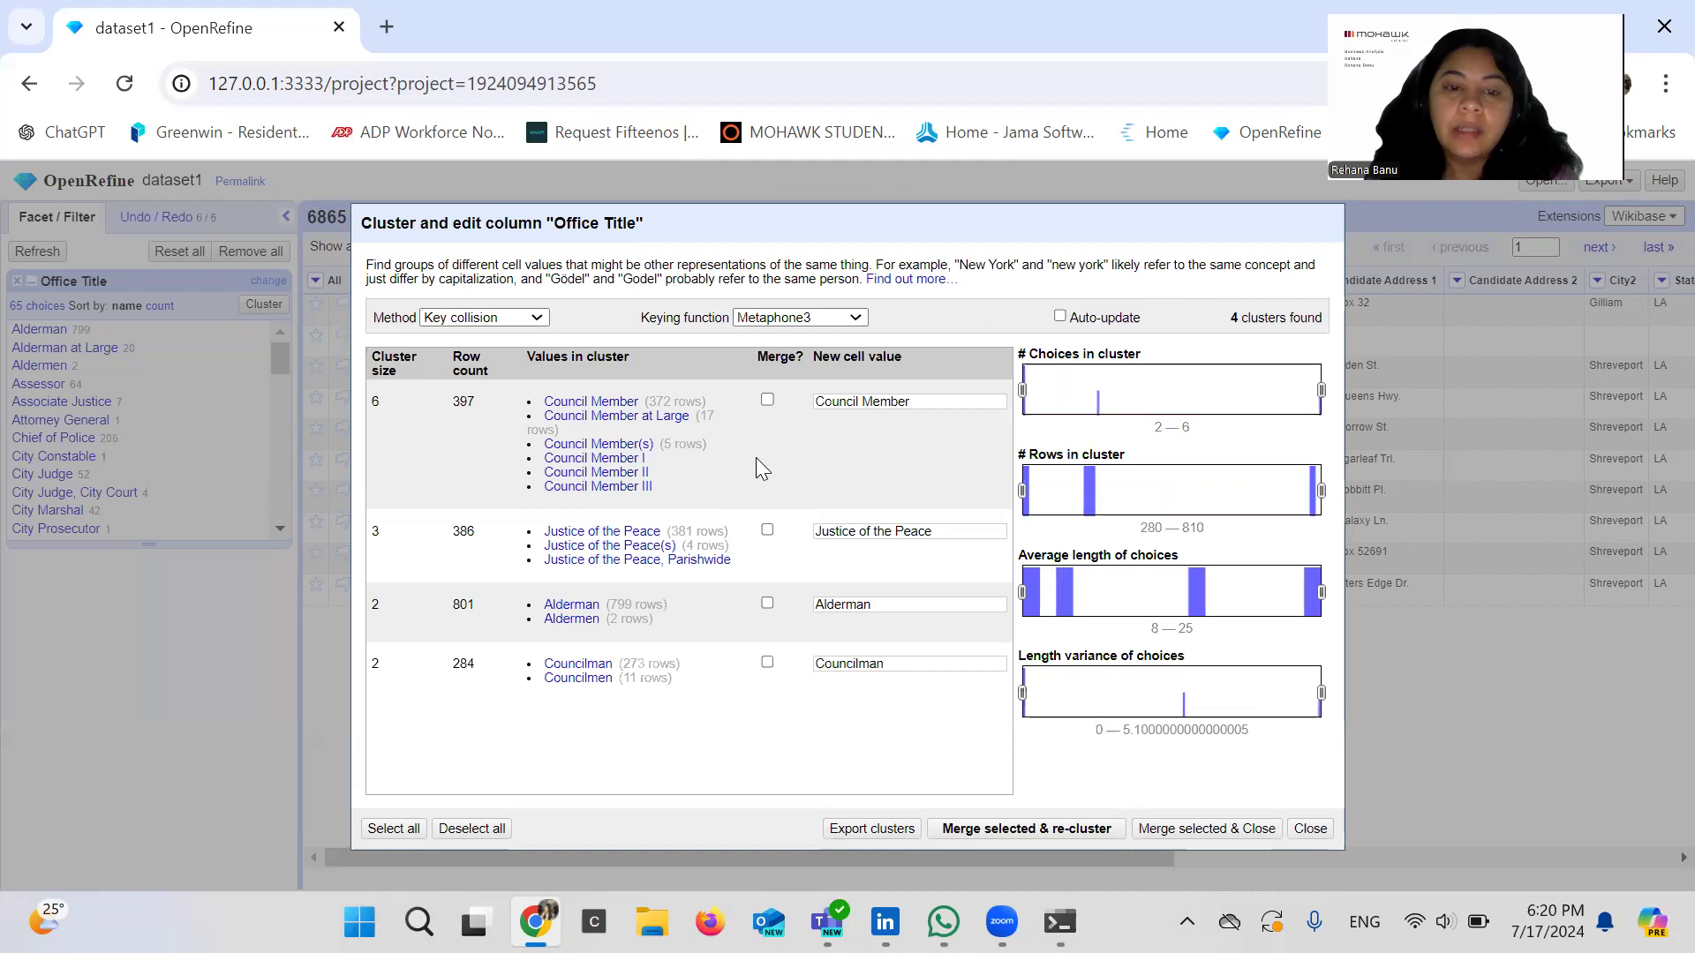
{"action": "left_click", "coordinate": [767, 531]}
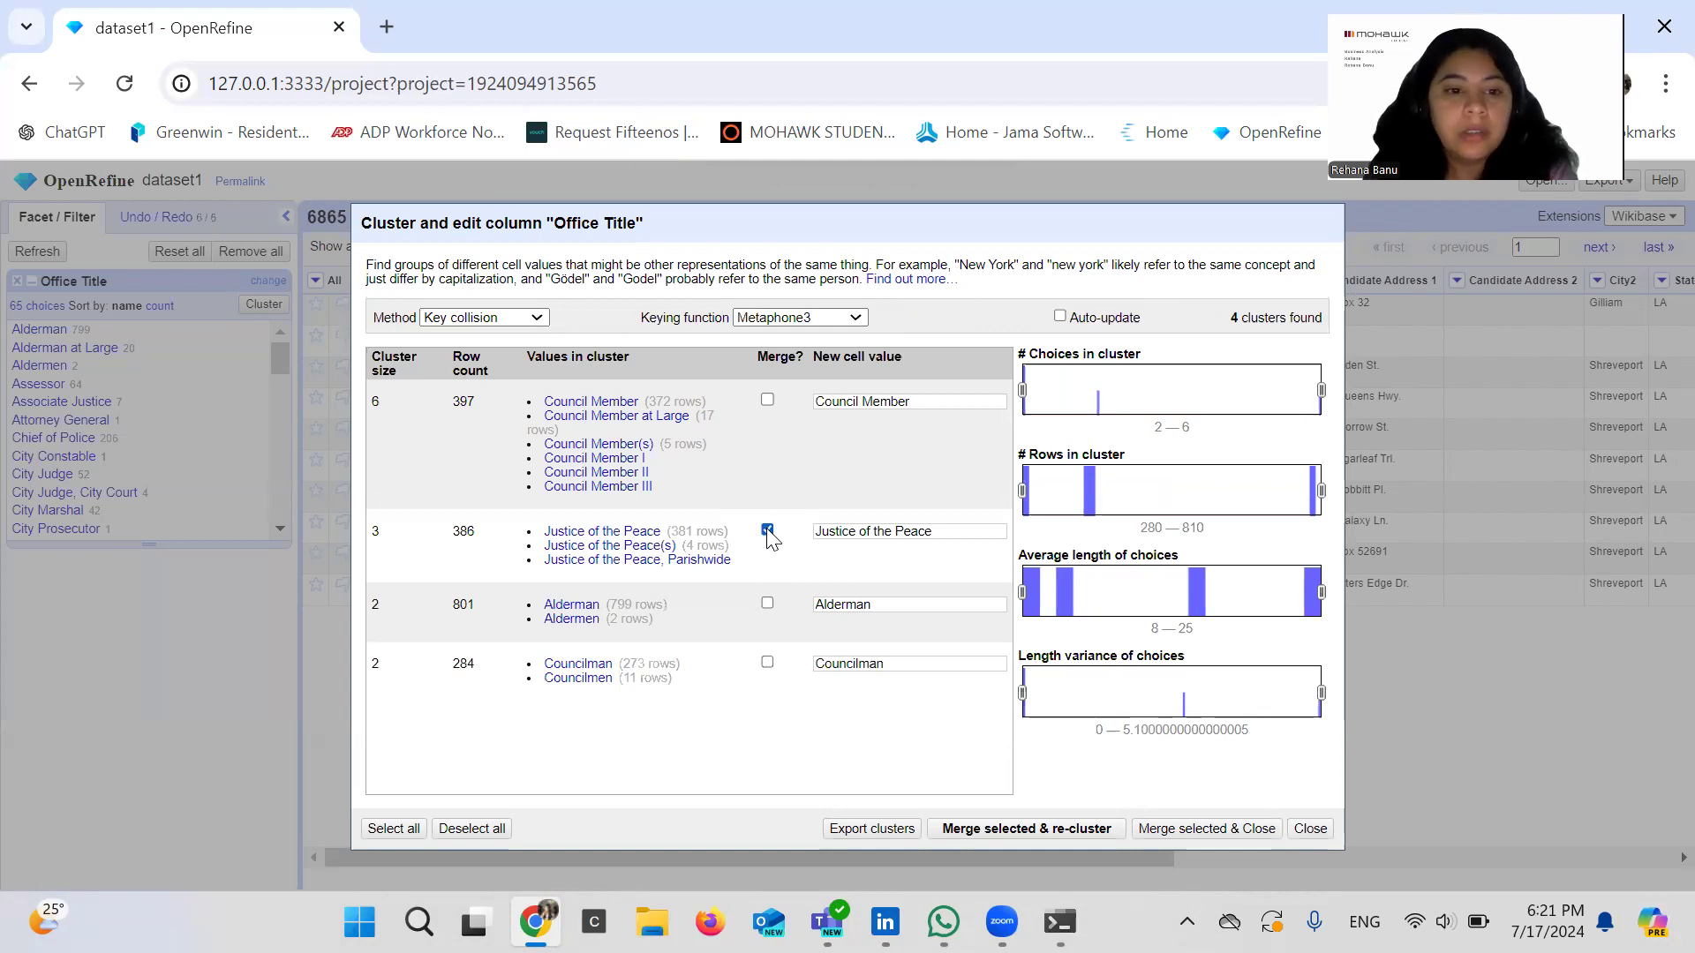
{"action": "mouse_move", "coordinate": [708, 625]}
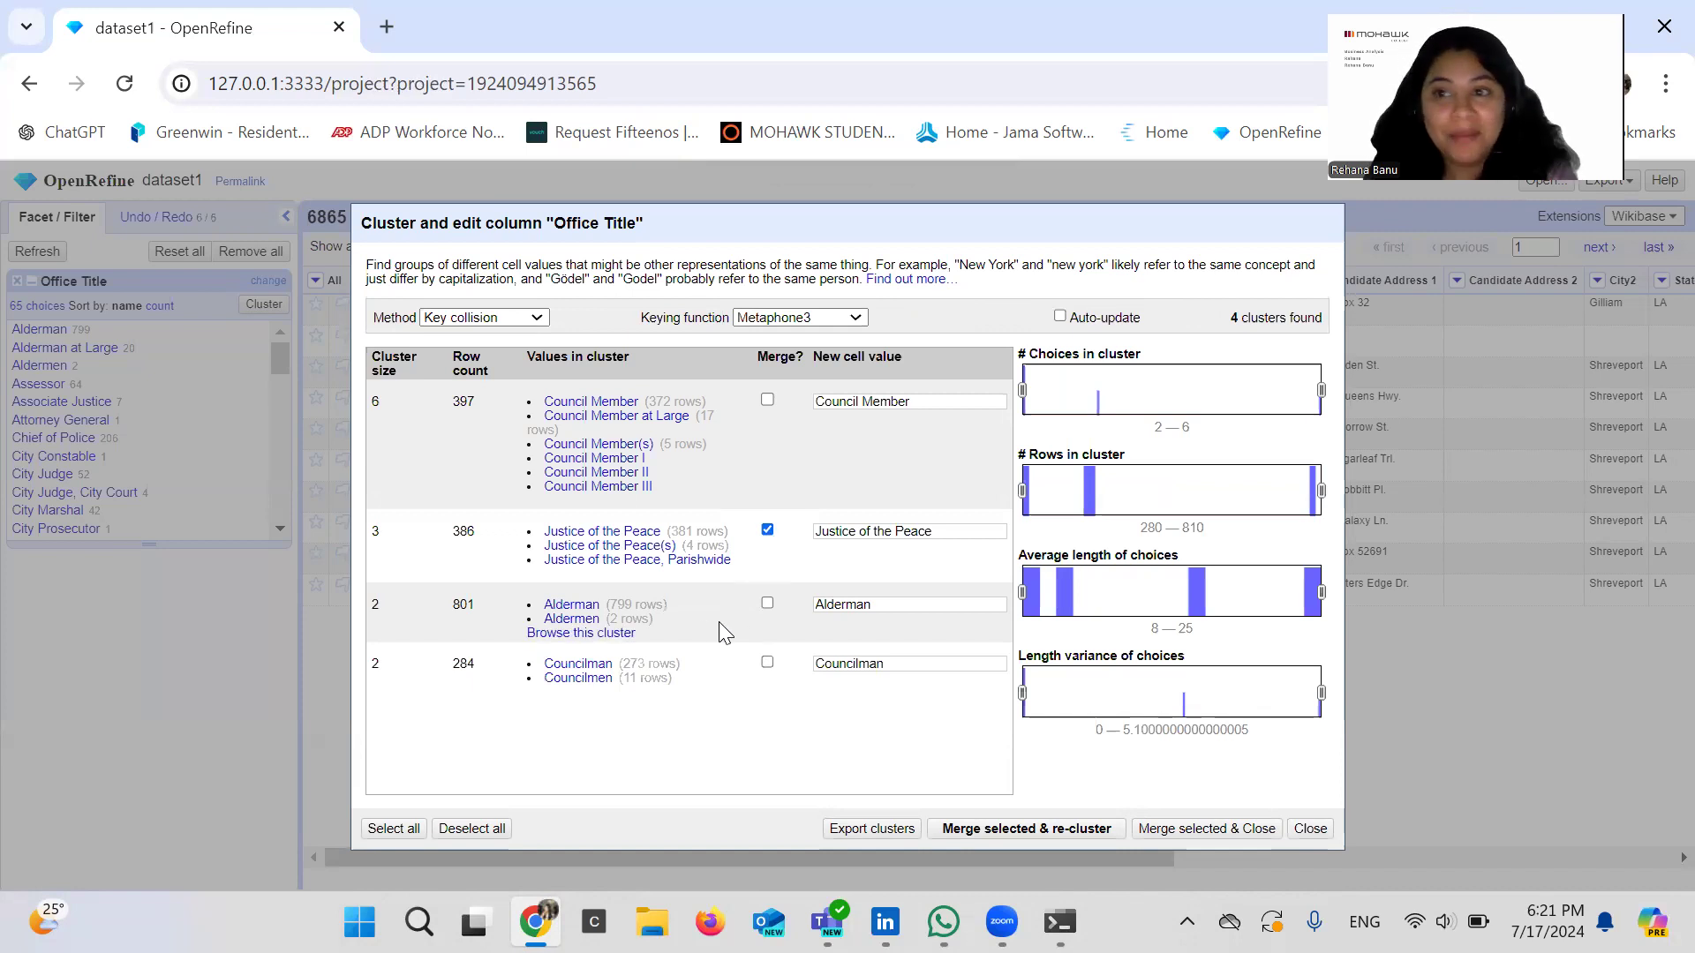
{"action": "left_click", "coordinate": [767, 604]}
{"action": "mouse_move", "coordinate": [744, 691]}
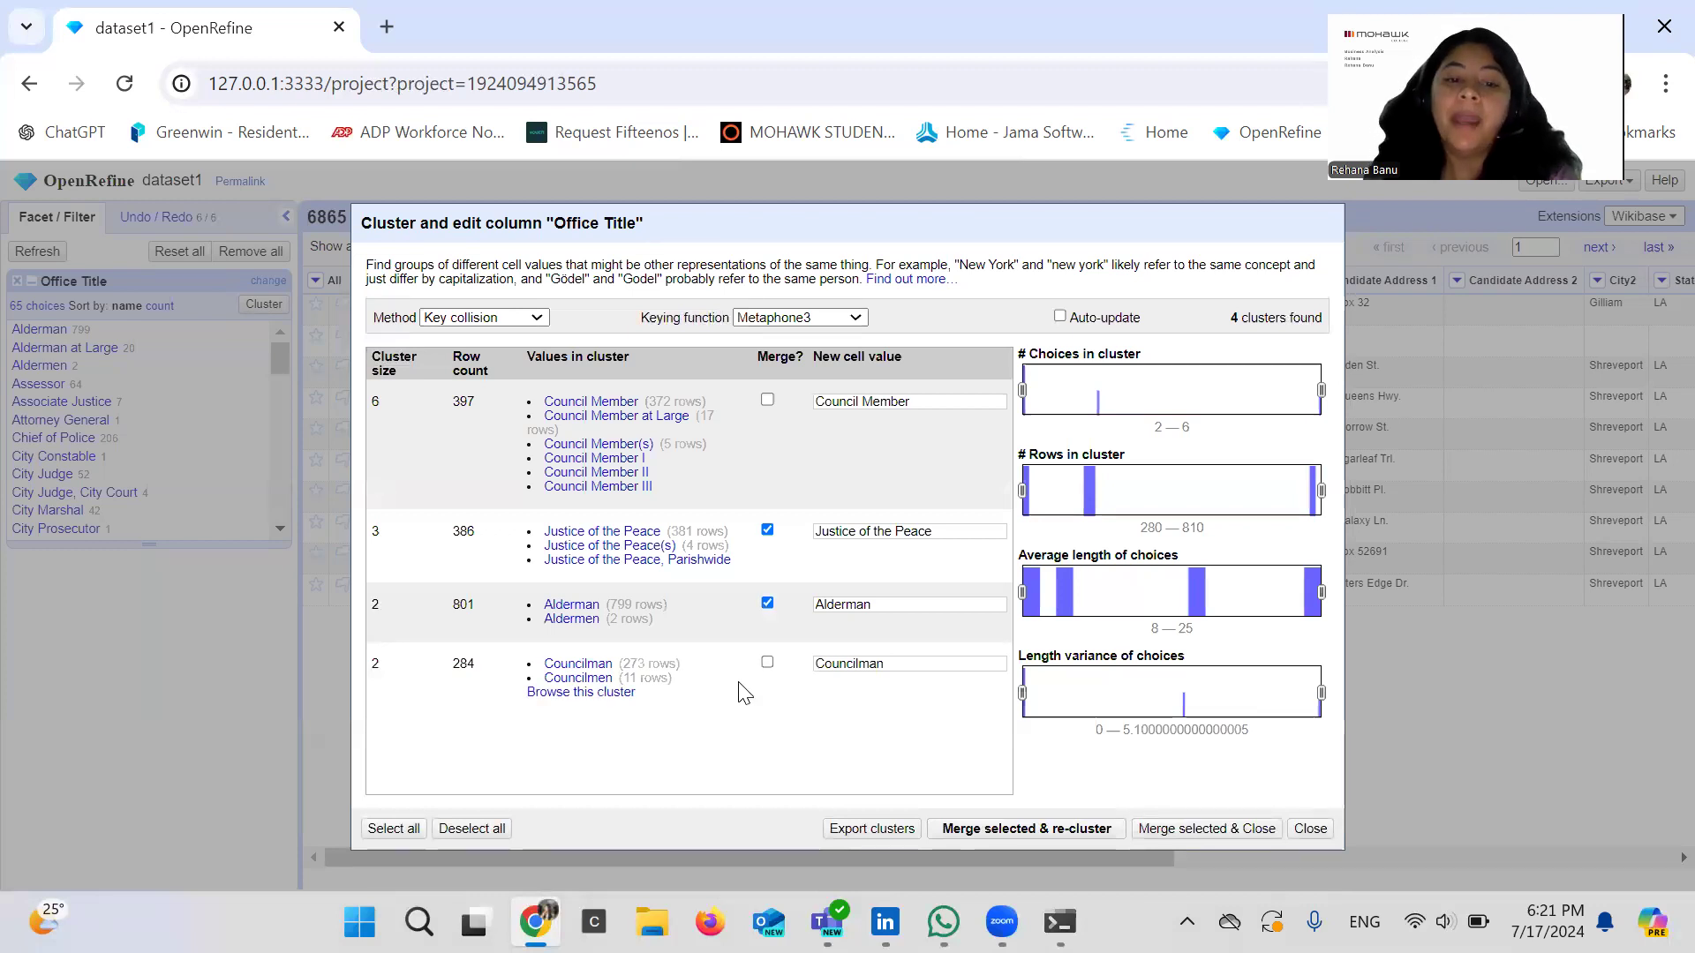
{"action": "left_click", "coordinate": [767, 662]}
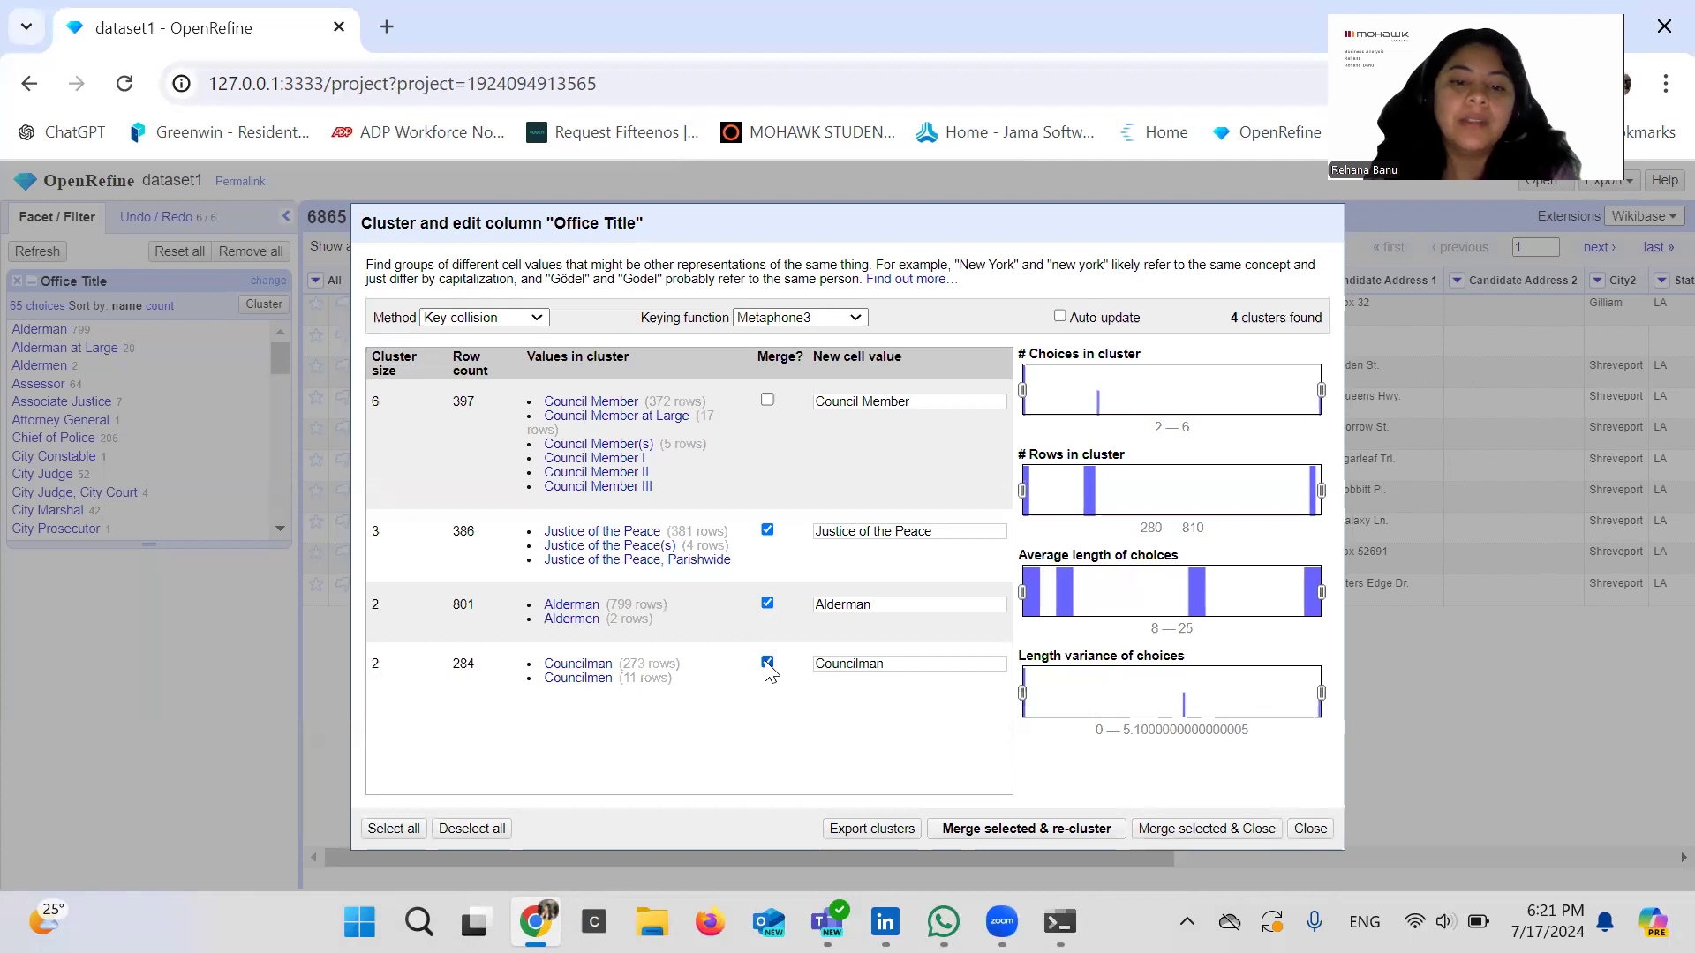
{"action": "left_click", "coordinate": [968, 835]}
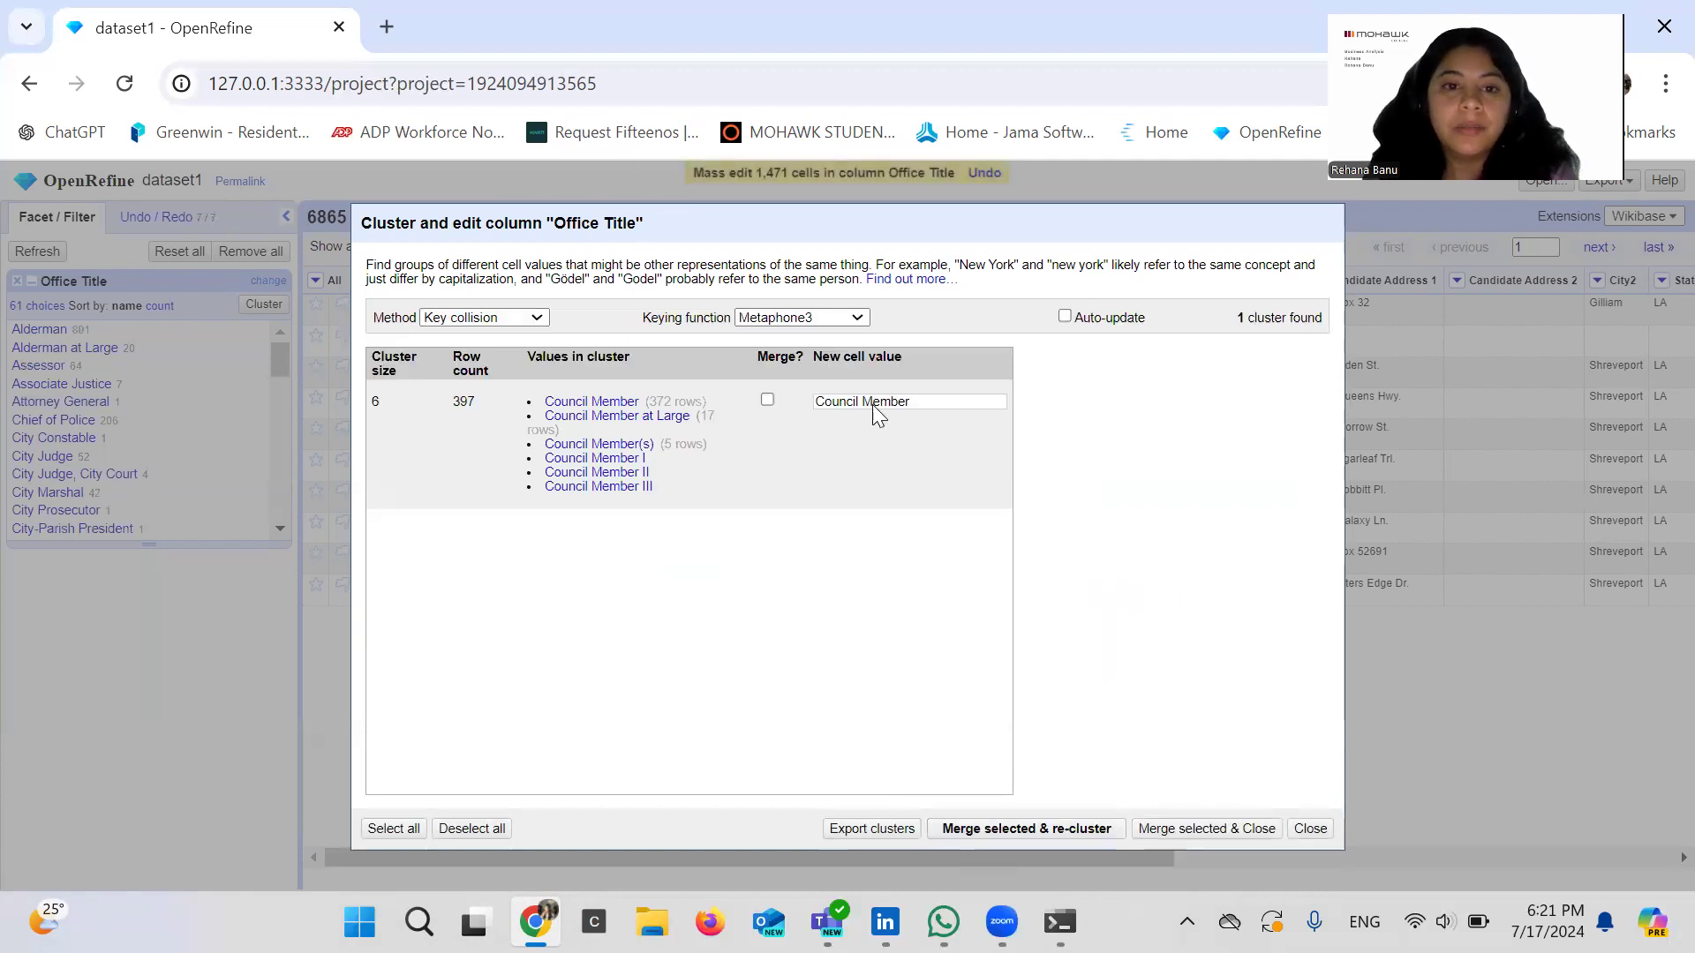
Step: Check the Office Title values for clusters using the Cologne phonetic keying function
{"action": "left_click", "coordinate": [843, 331]}
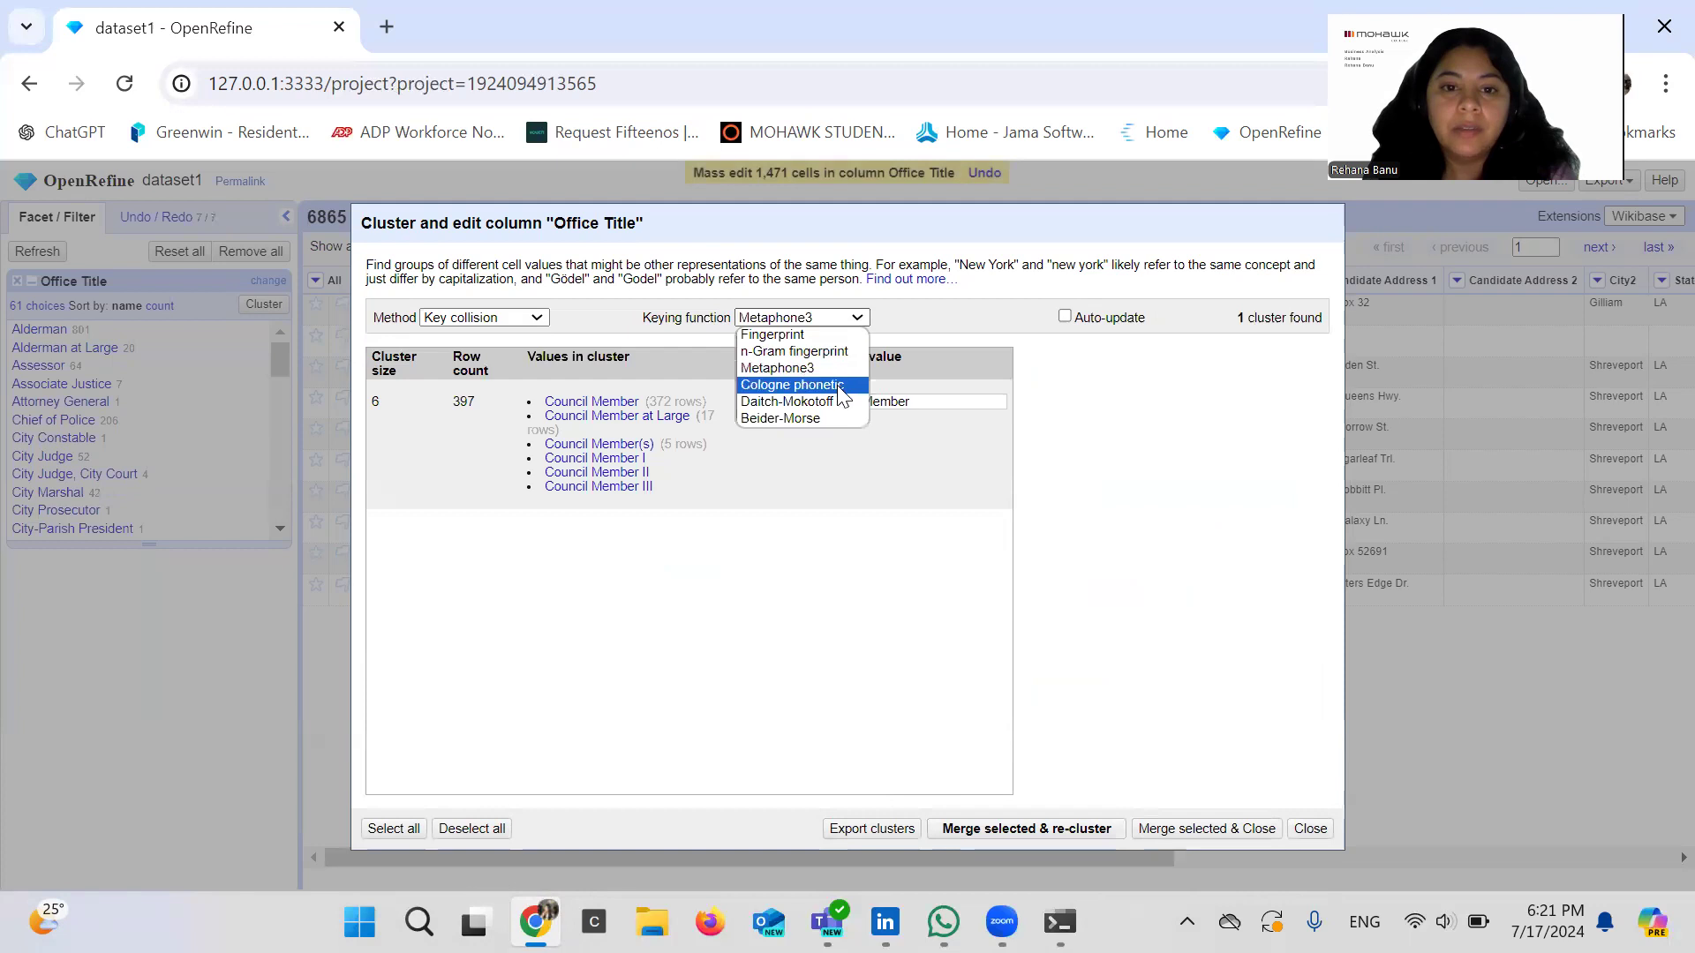
{"action": "left_click", "coordinate": [837, 385]}
{"action": "left_click", "coordinate": [927, 571]}
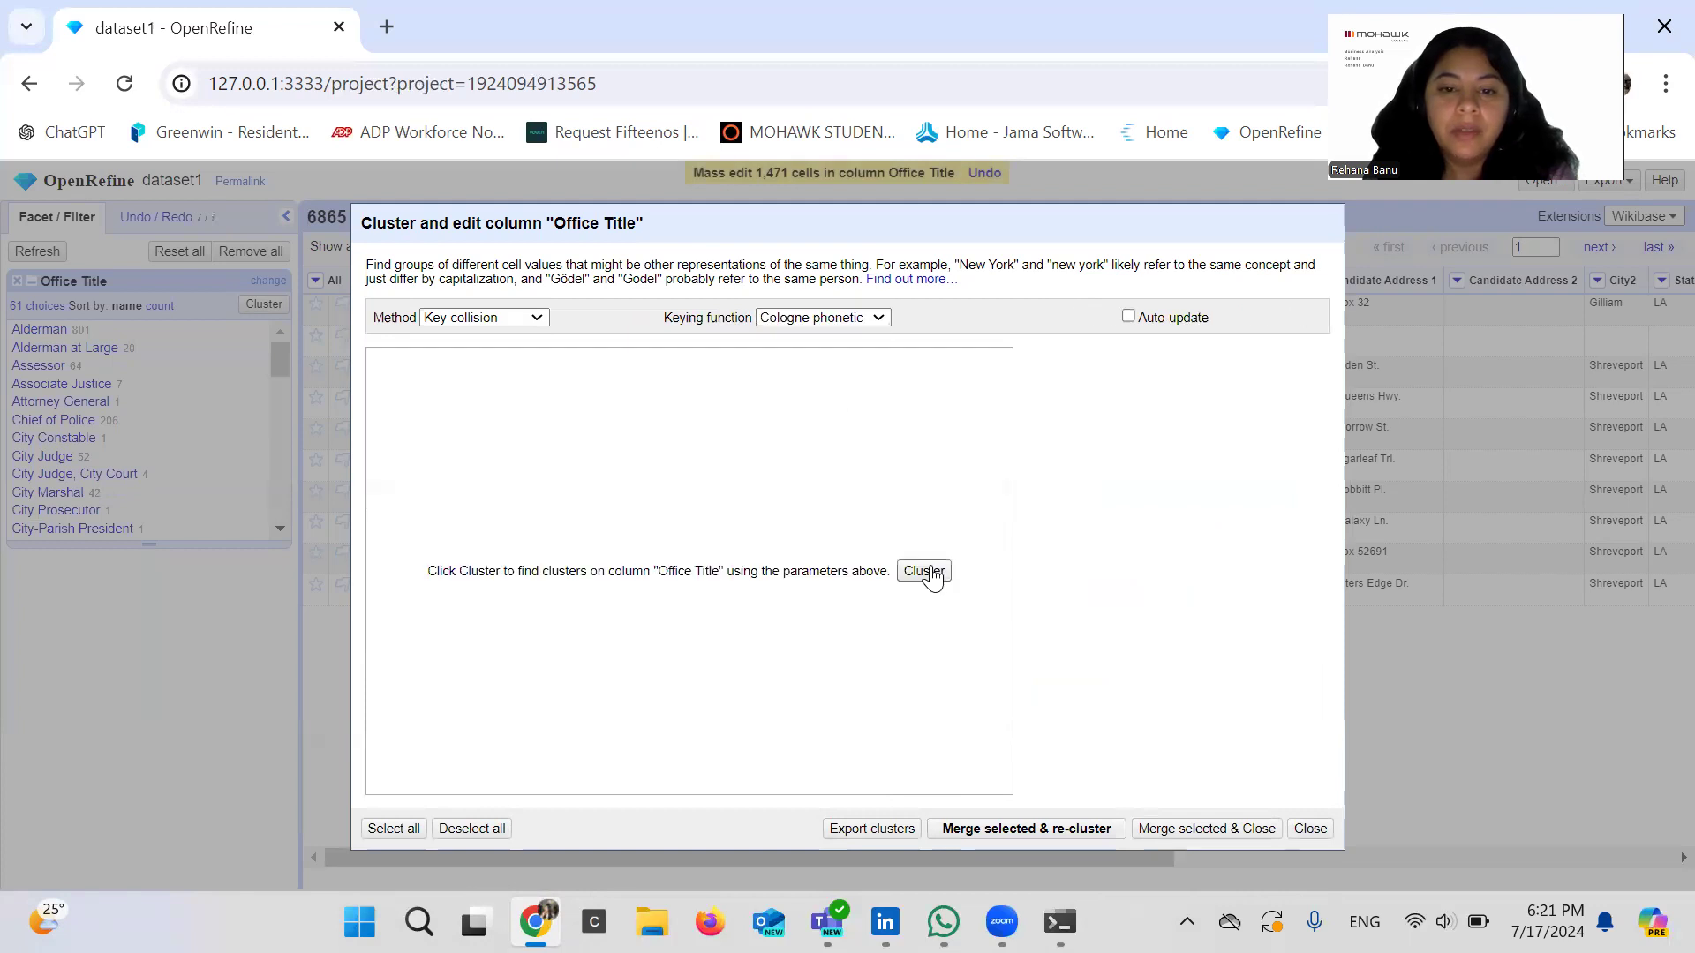
Step: Cluster Office Title with the Daitch-Mokotoff keying function and merge only the Constable and Constable(s) values into Constable
{"action": "left_click", "coordinate": [858, 317]}
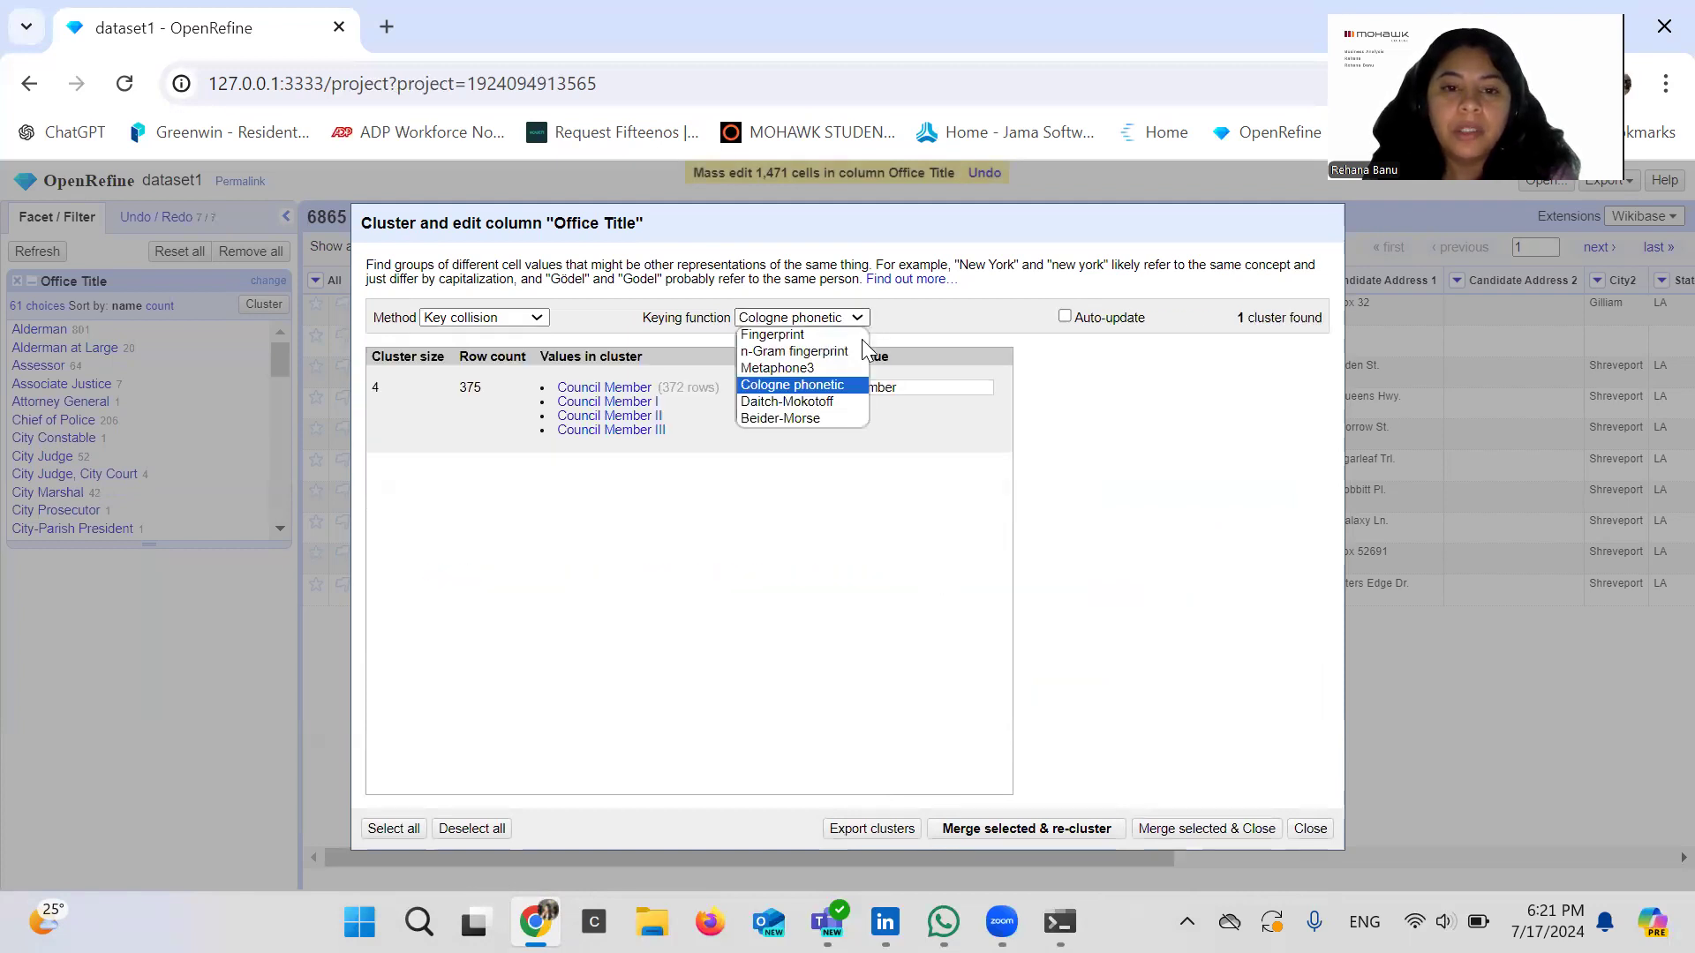
{"action": "left_click", "coordinate": [852, 401]}
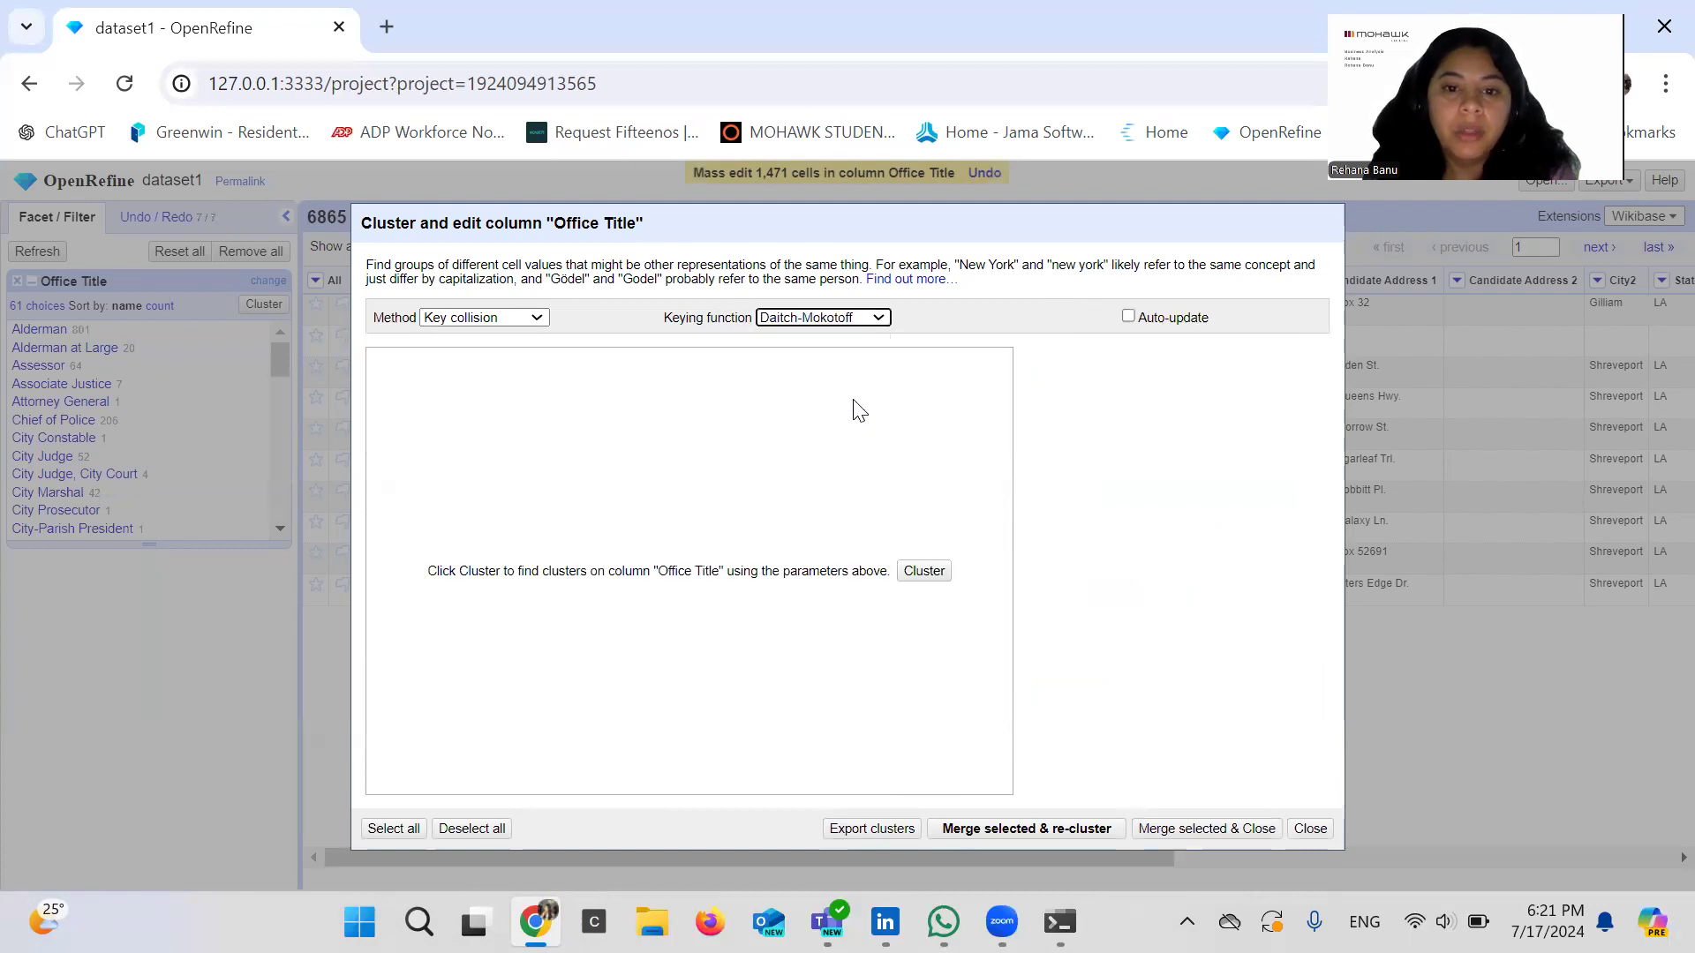
{"action": "left_click", "coordinate": [924, 571]}
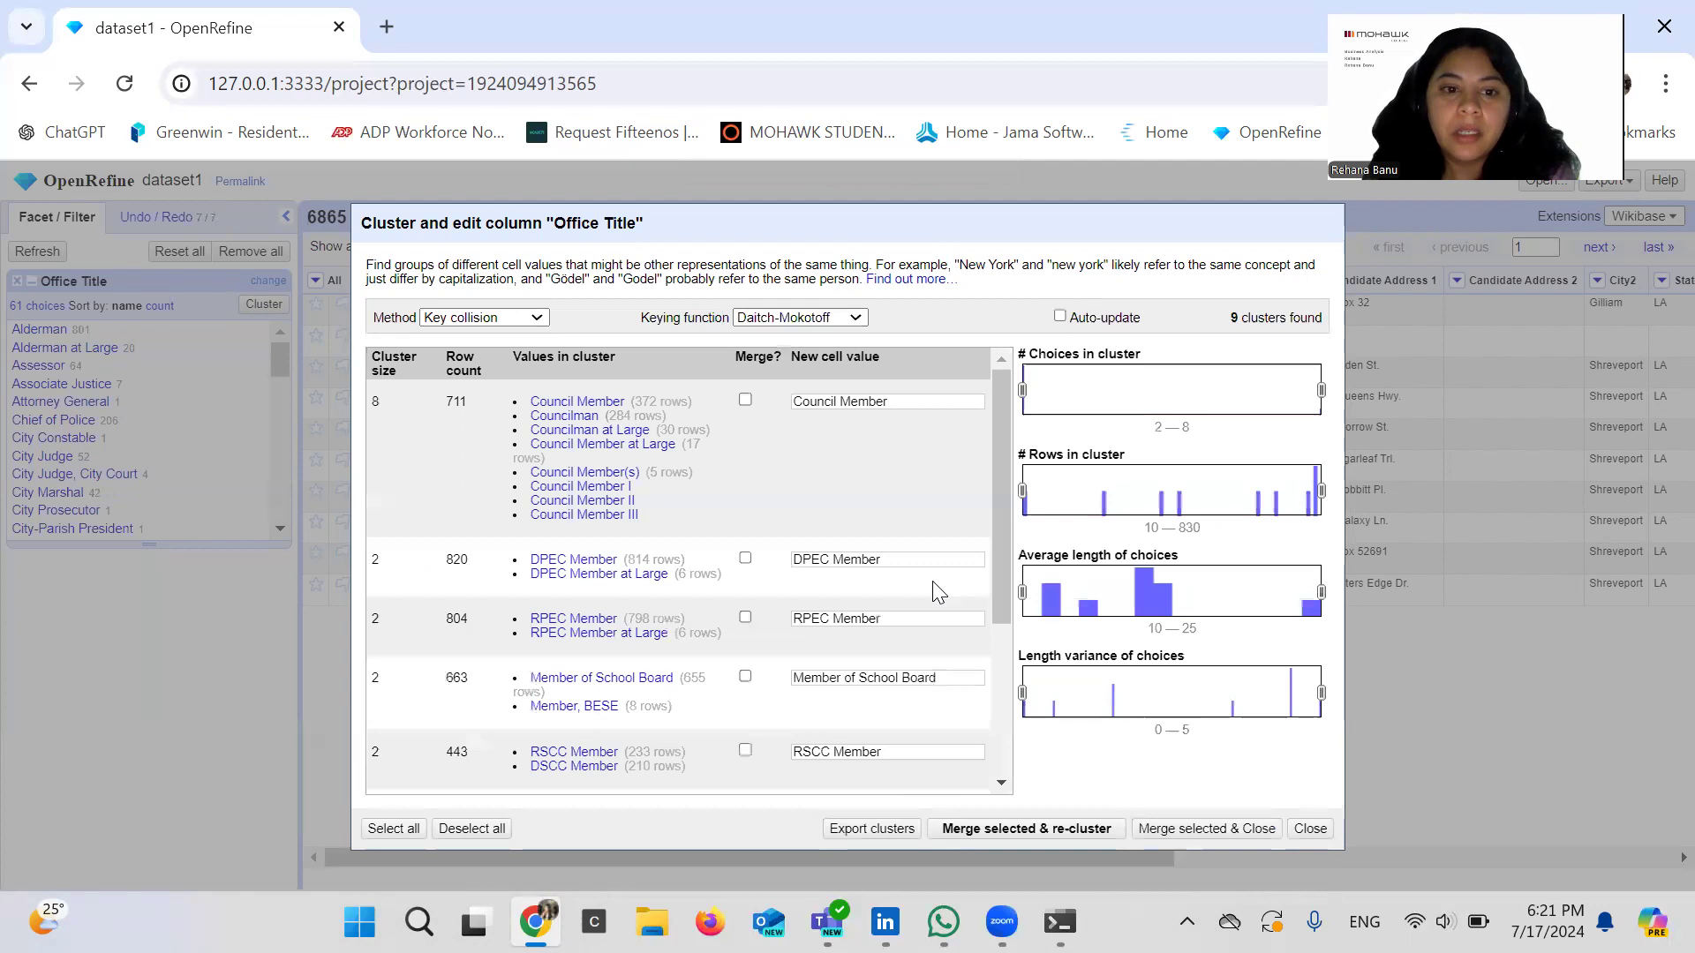
{"action": "scroll", "coordinate": [933, 582], "scroll_direction": "down", "scroll_amount": 2}
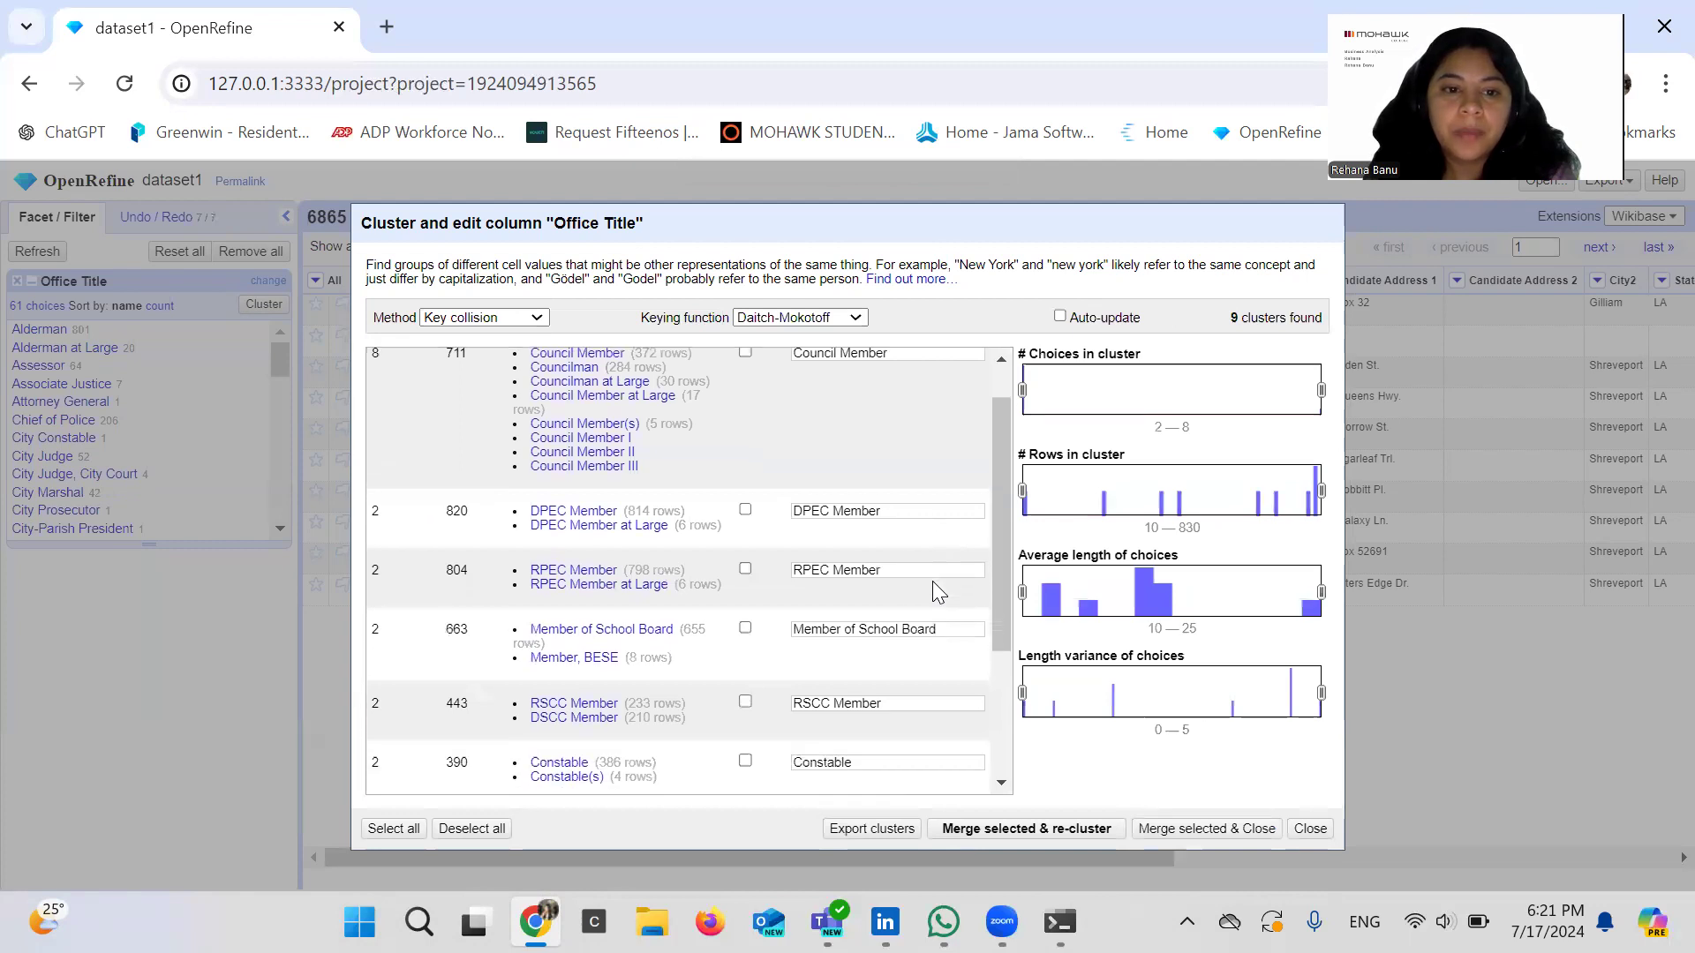
{"action": "scroll", "coordinate": [938, 591], "scroll_direction": "down", "scroll_amount": 3}
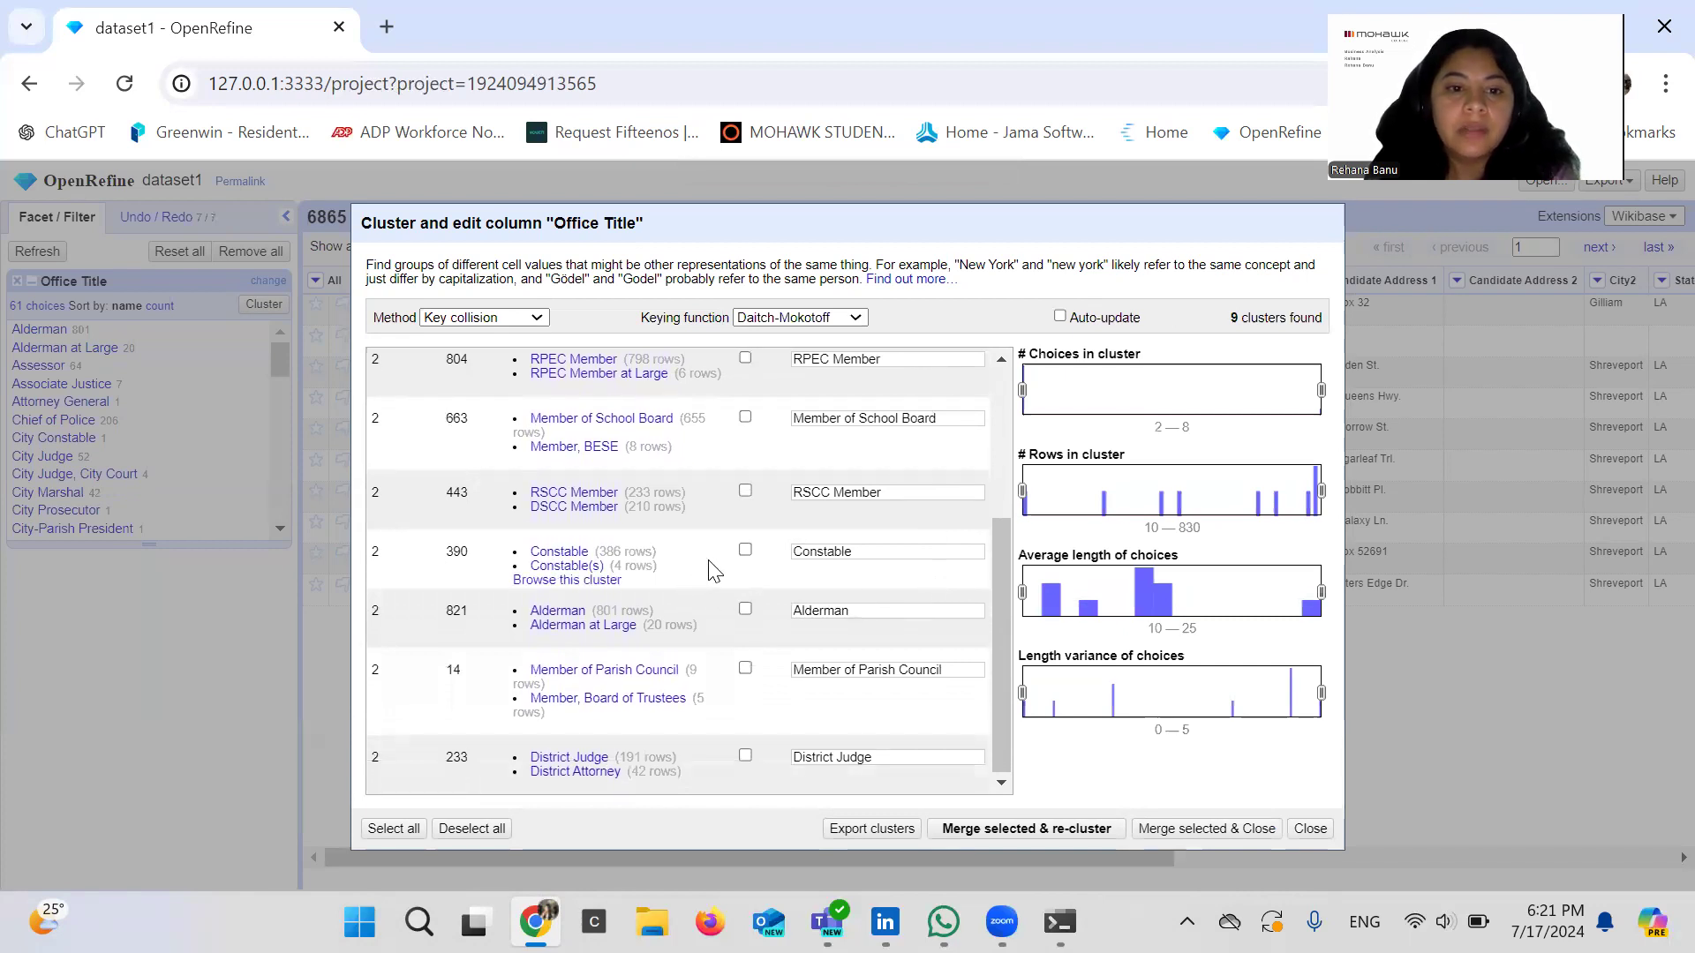
{"action": "left_click", "coordinate": [745, 550]}
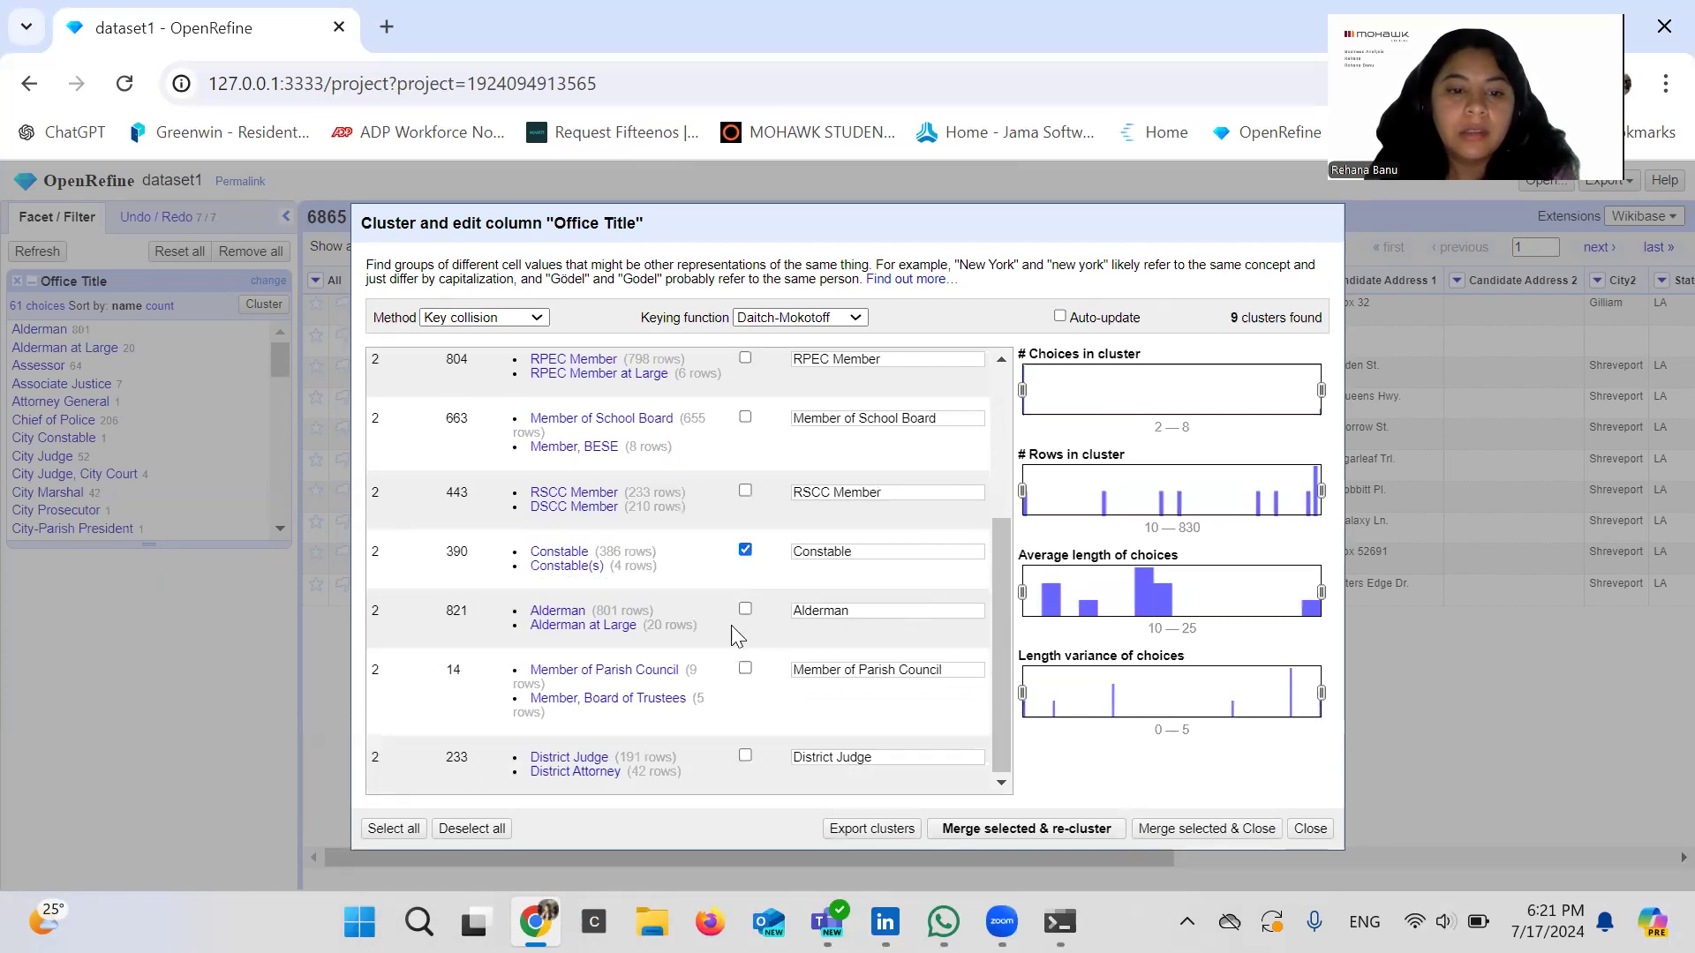
{"action": "left_click", "coordinate": [1020, 830]}
Step: Check Office Title for clusters with the Beider-Morse keying function, and close the clustering dialog
{"action": "left_click", "coordinate": [825, 320]}
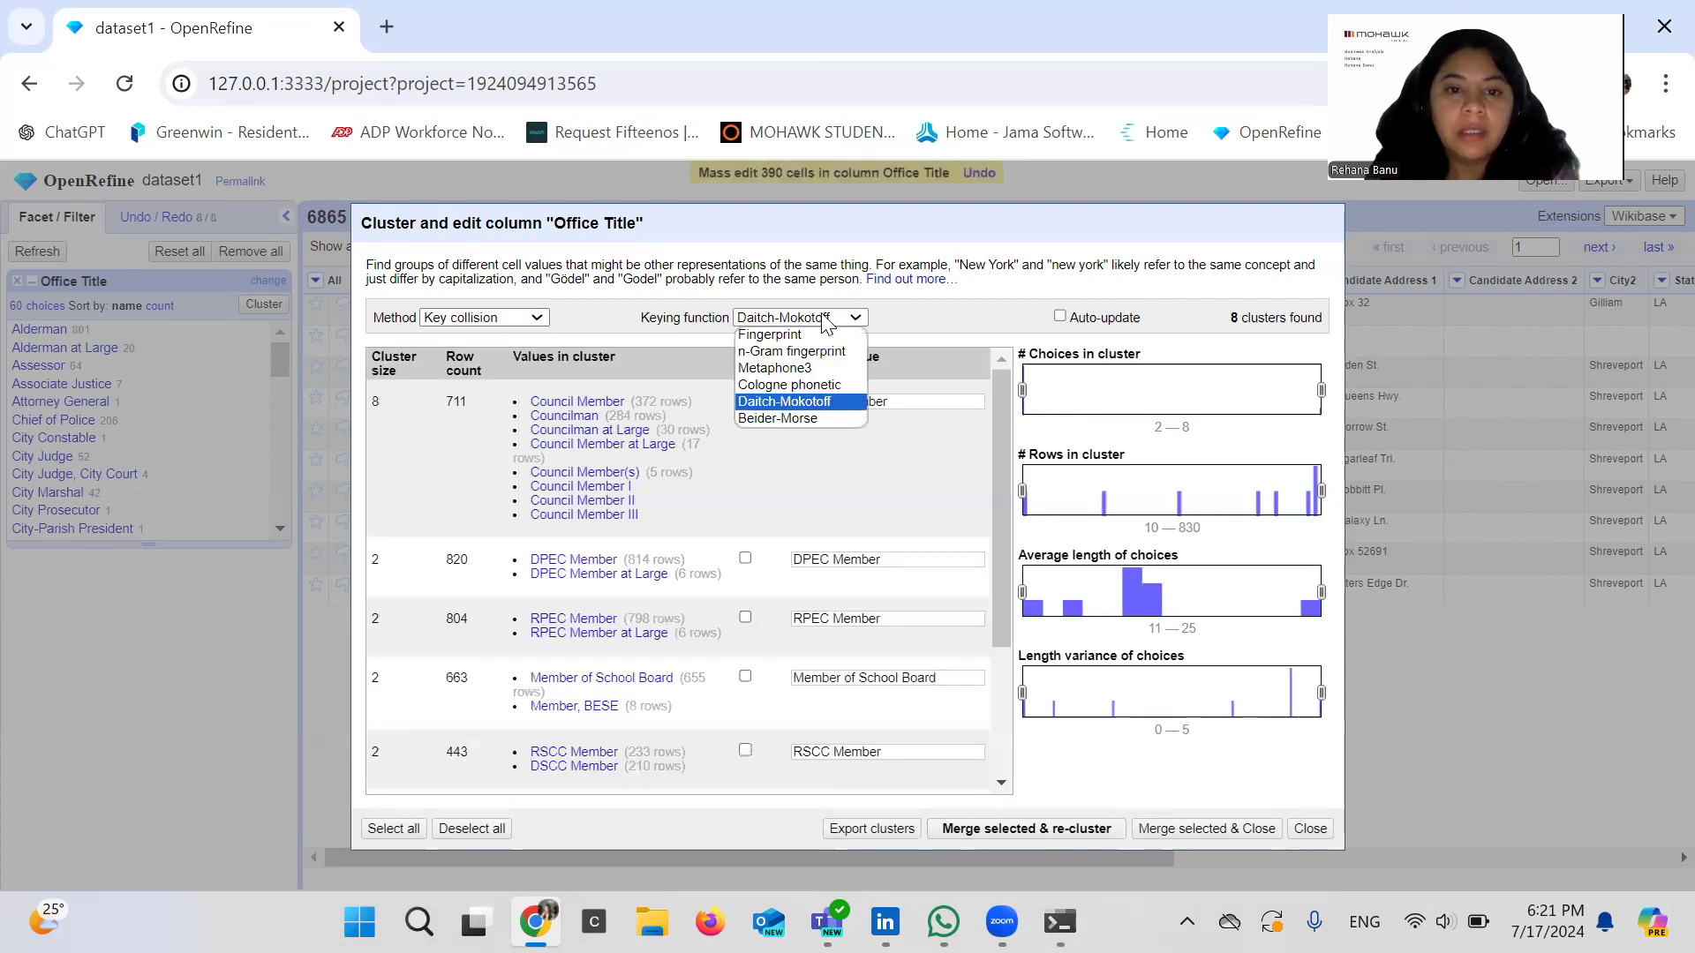
{"action": "left_click", "coordinate": [815, 418]}
{"action": "left_click", "coordinate": [923, 572]}
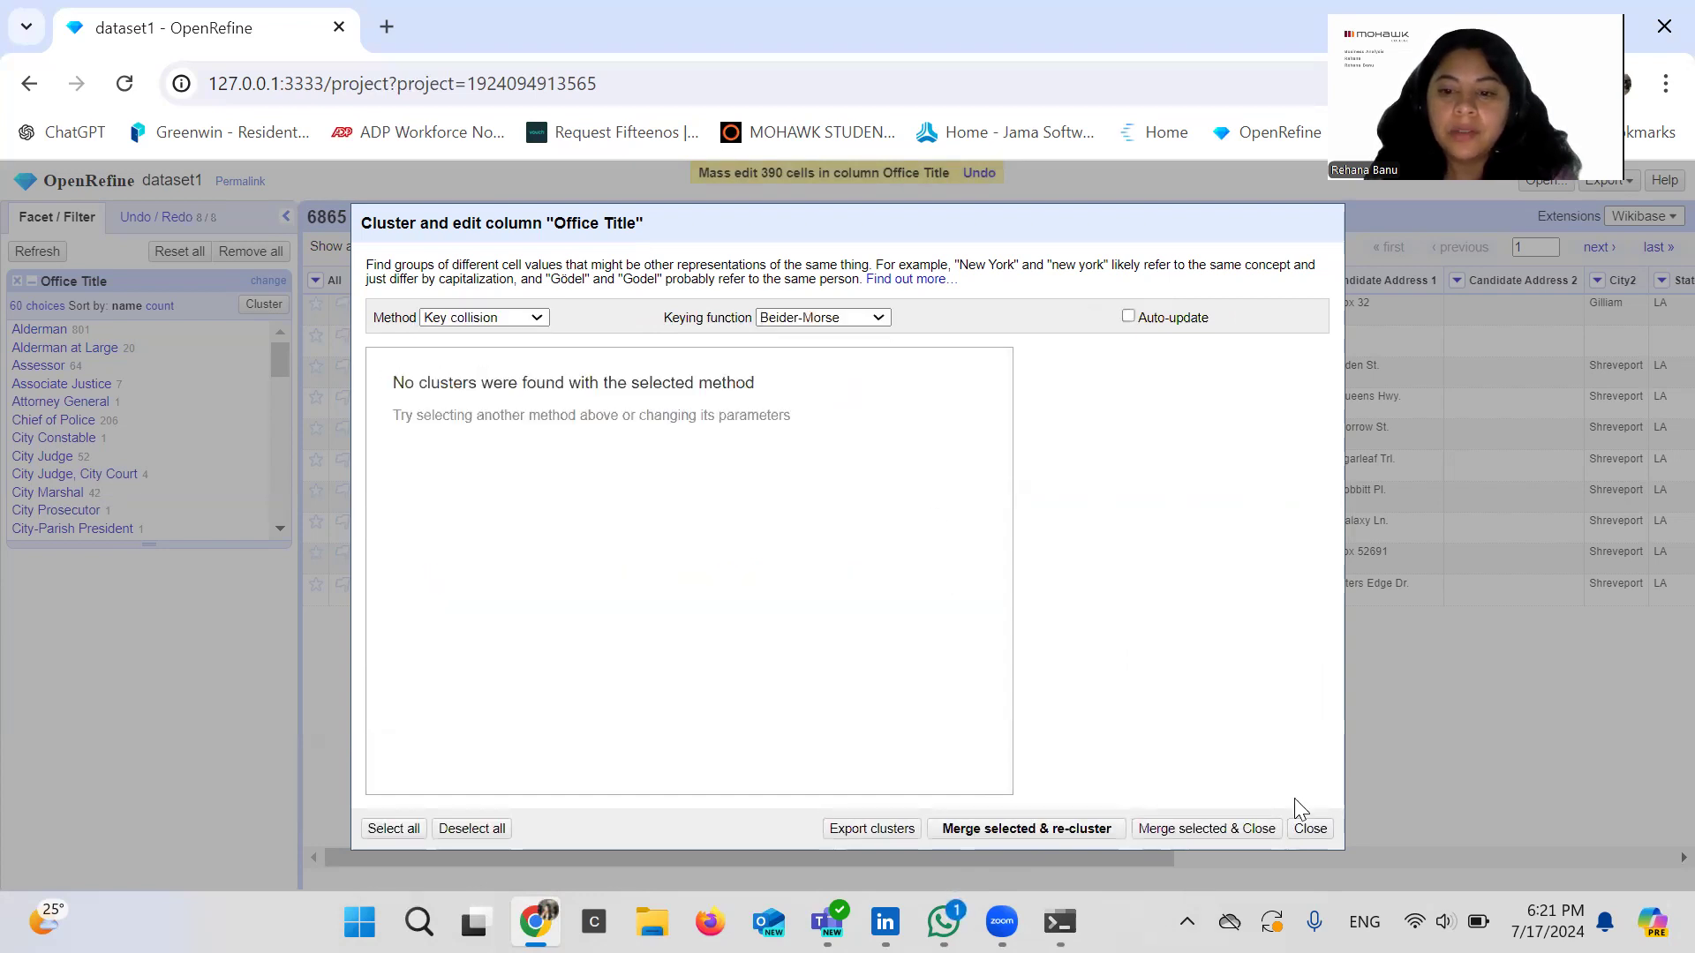
{"action": "left_click", "coordinate": [1309, 829]}
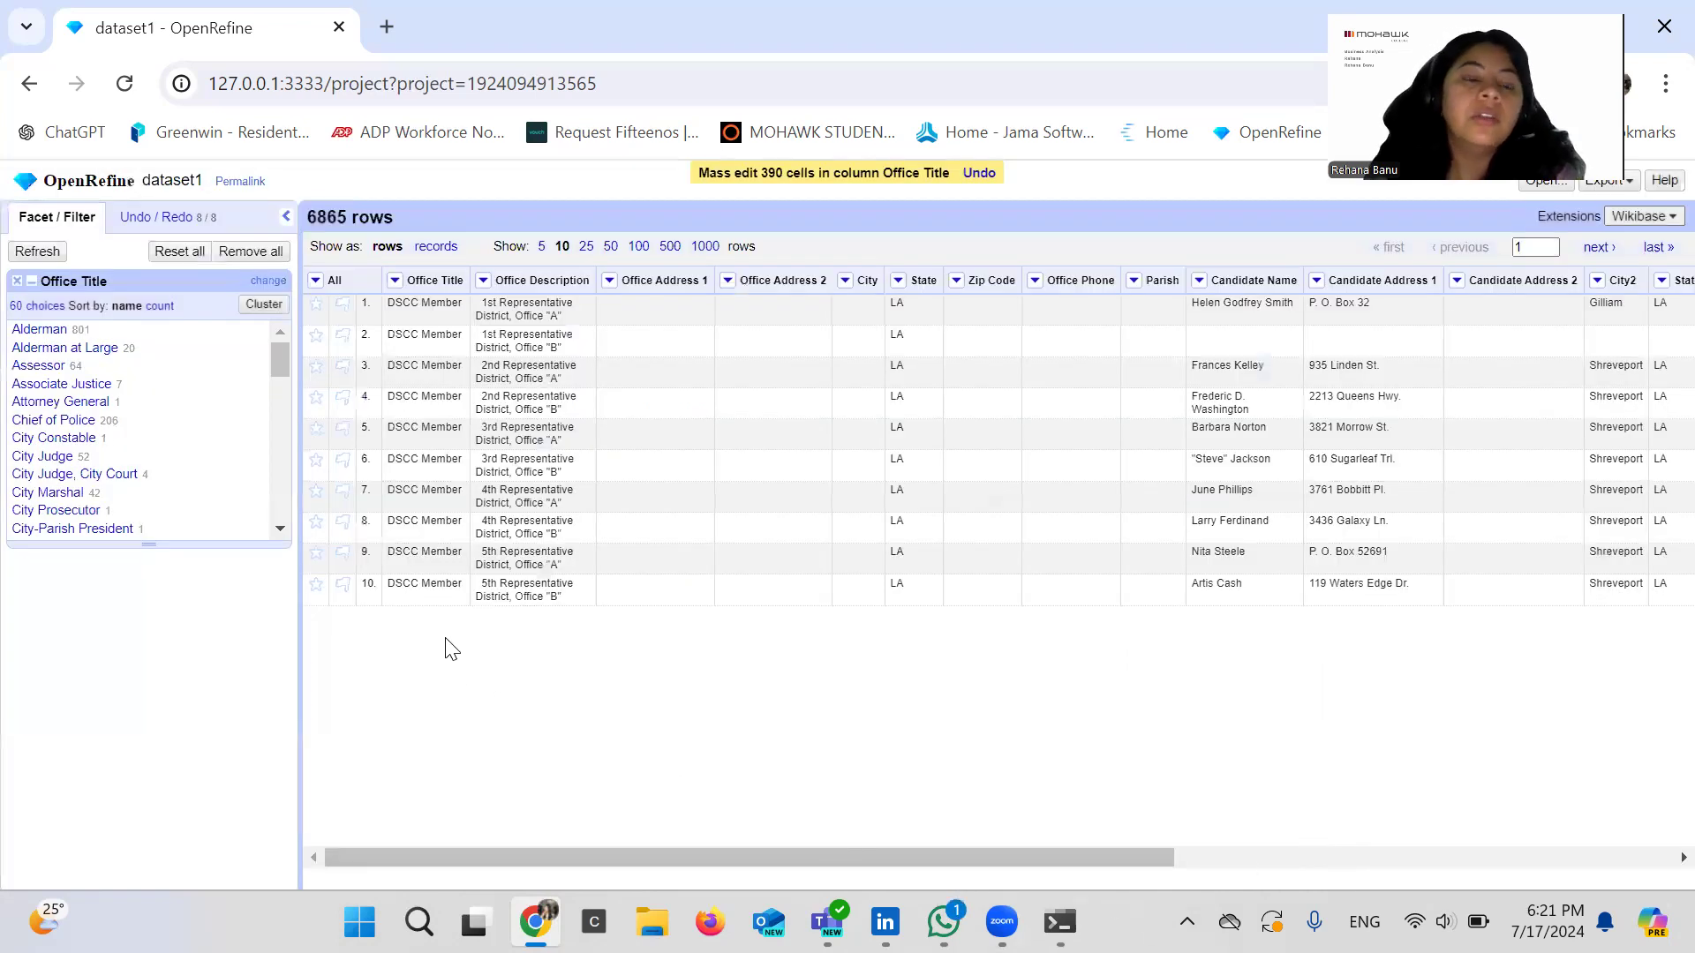
Step: Remove the Office Title text facet
{"action": "left_click", "coordinate": [19, 281]}
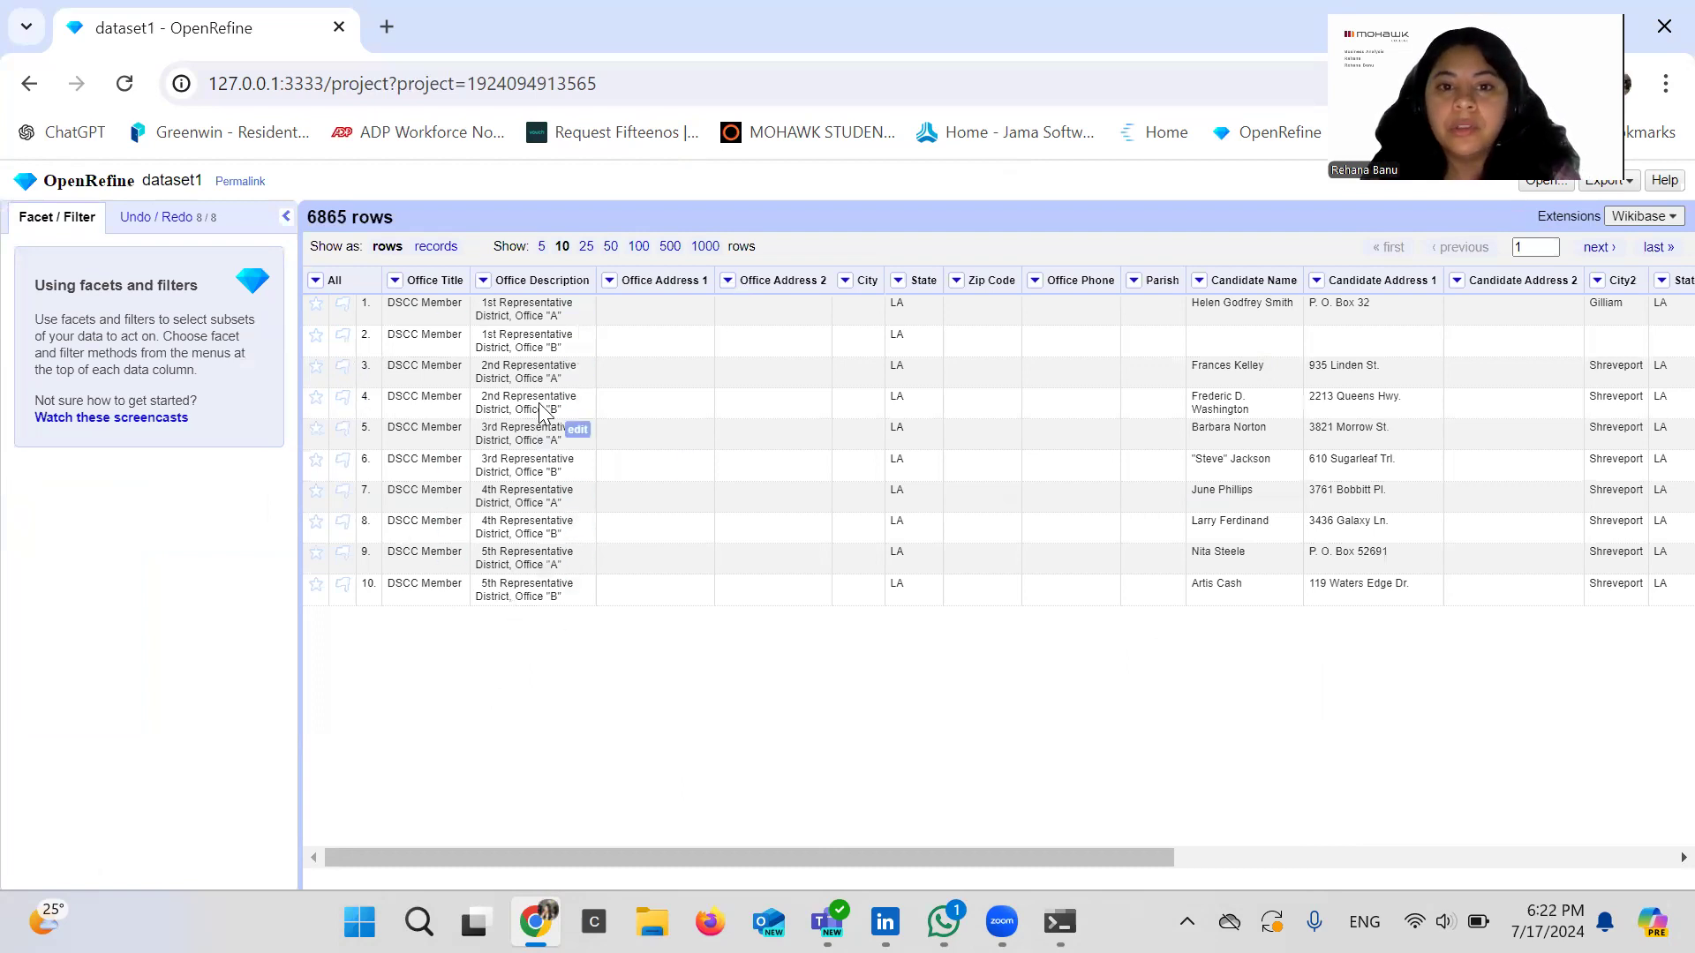
{"action": "scroll", "coordinate": [784, 537], "scroll_direction": "right", "scroll_amount": 4}
{"action": "scroll", "coordinate": [784, 536], "scroll_direction": "right", "scroll_amount": 5}
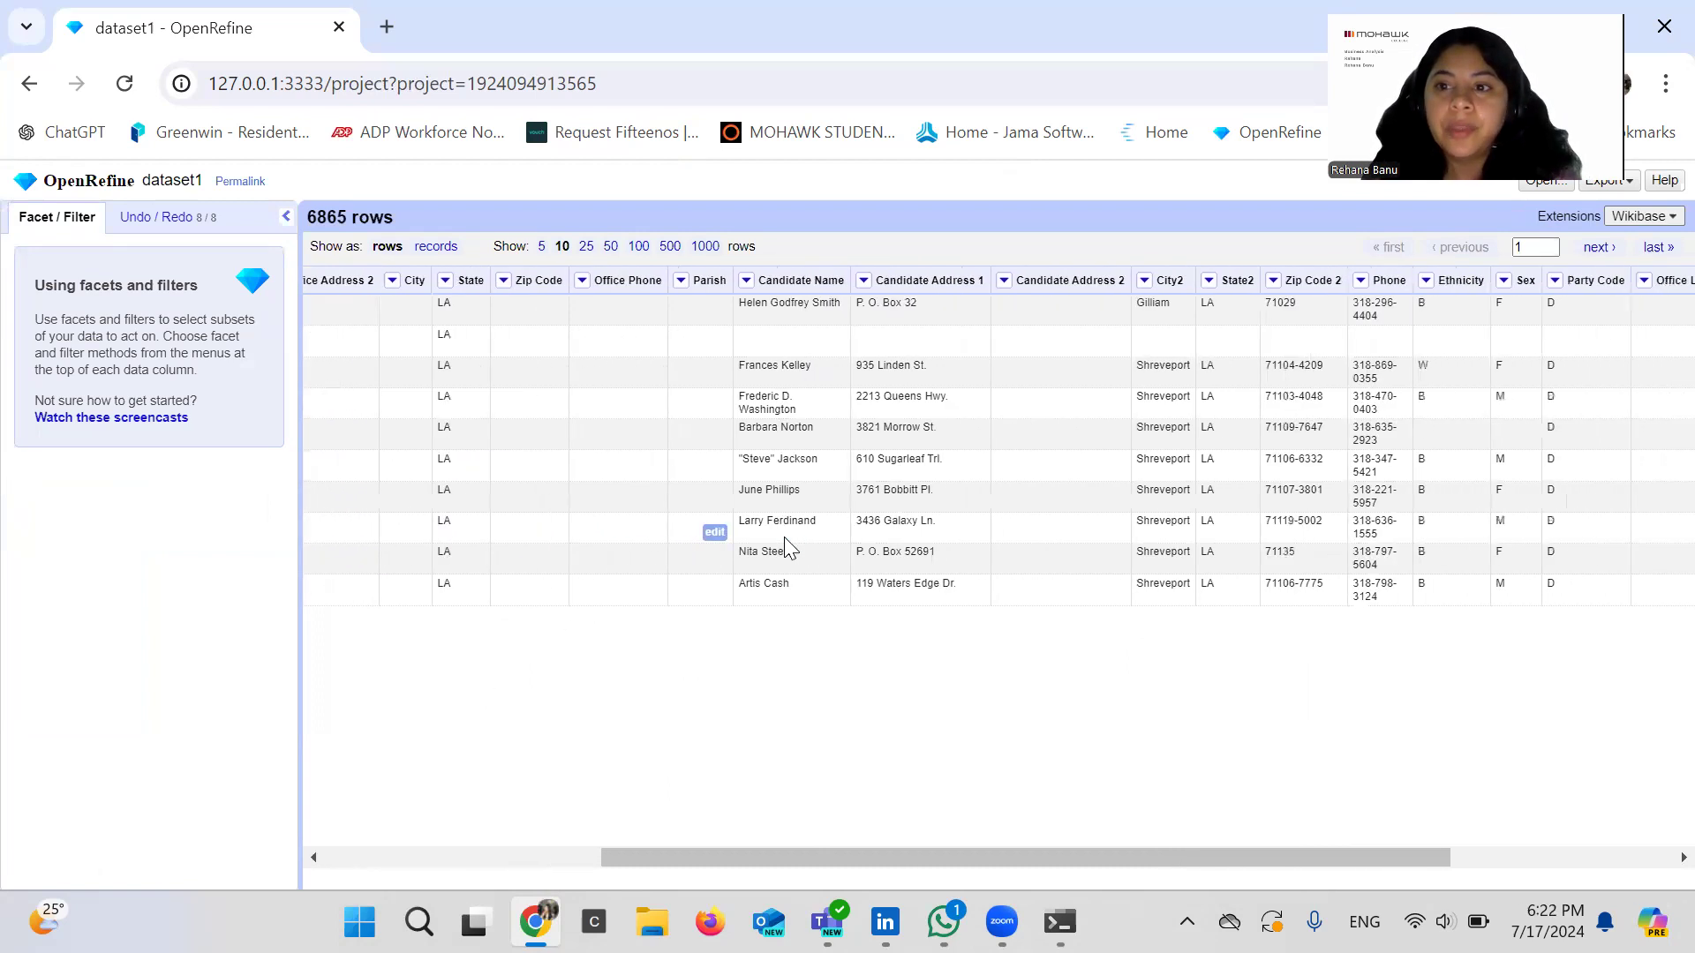